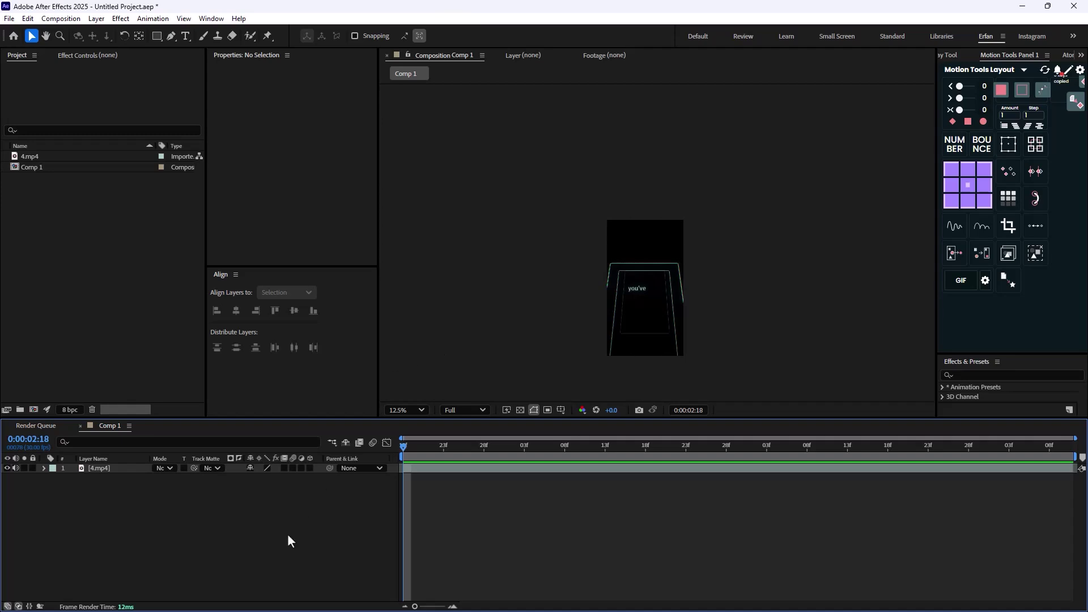
Preview the 4.mp4 reference animation from its first frame and return to the start
{"action": "key", "text": "space"}
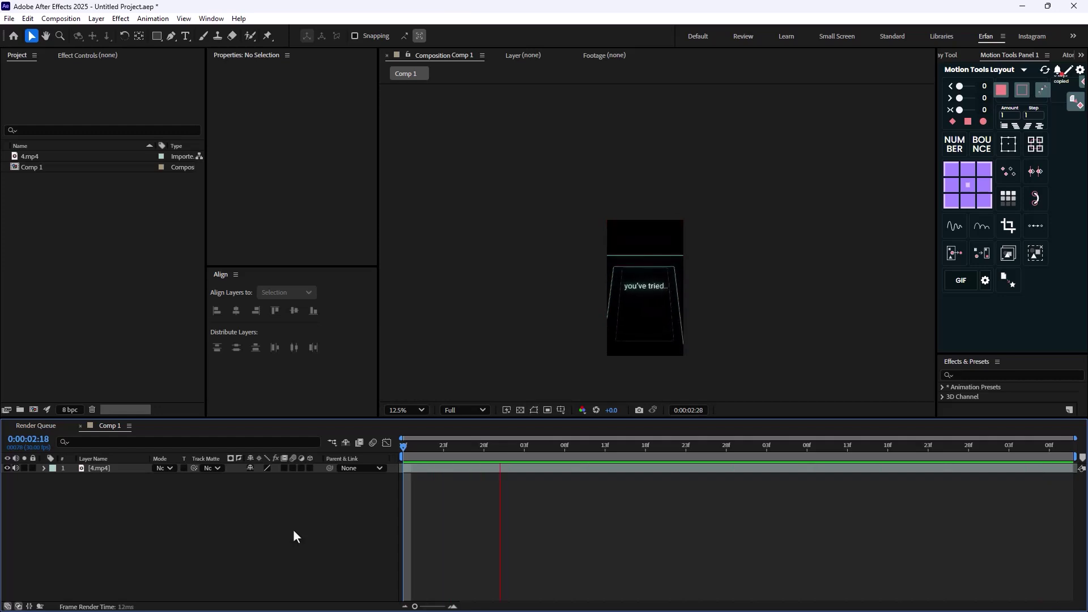
{"action": "key", "text": "space"}
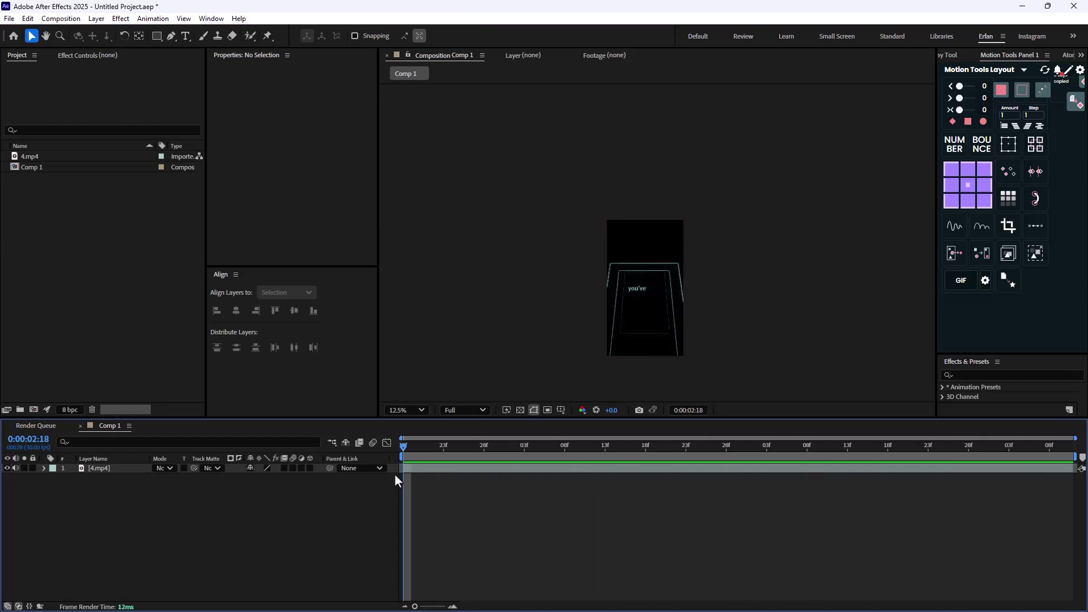
{"action": "left_click_drag", "start_coordinate": [403, 449], "coordinate": [301, 492]}
Create a composition-sized solid above the 4.mp4 footage and apply a Fill effect to it
{"action": "key", "text": "ctrl+y"}
{"action": "left_click", "coordinate": [616, 418]}
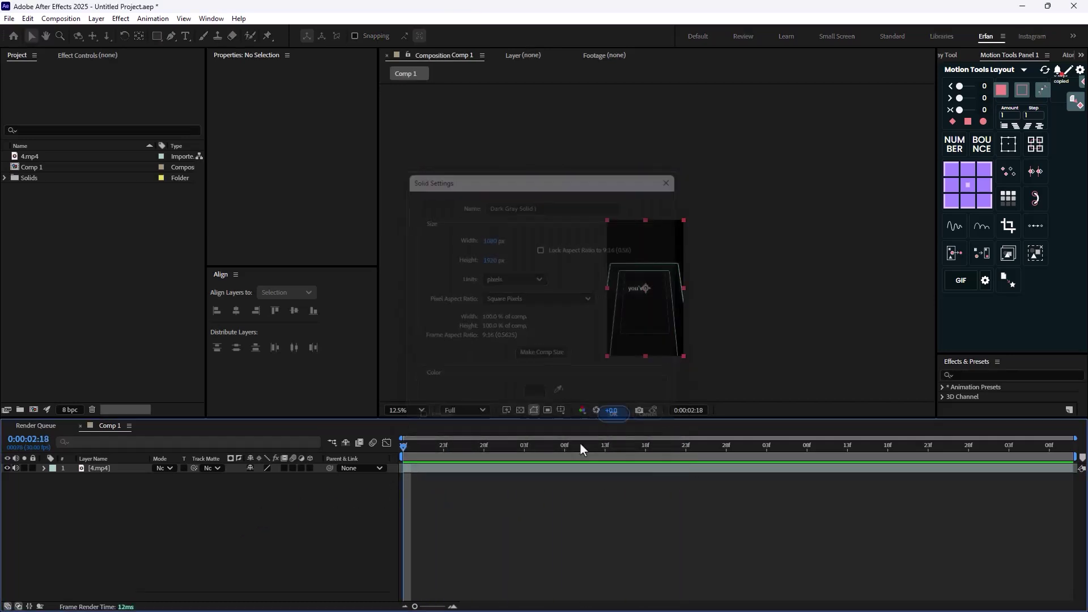
{"action": "key", "text": "ctrl+space"}
{"action": "type", "text": "fill"}
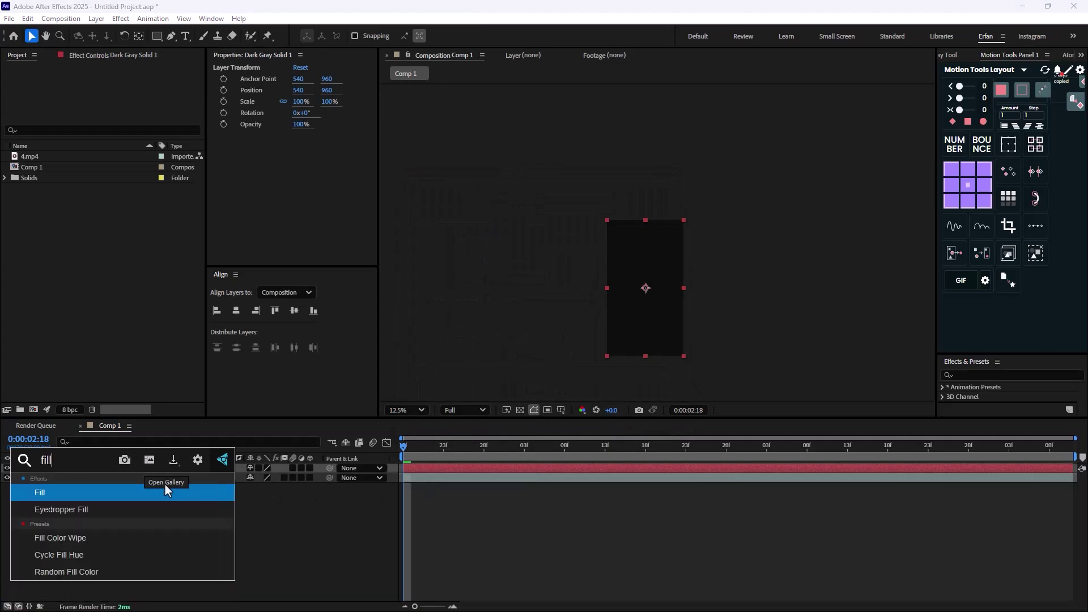
{"action": "key", "text": "Return"}
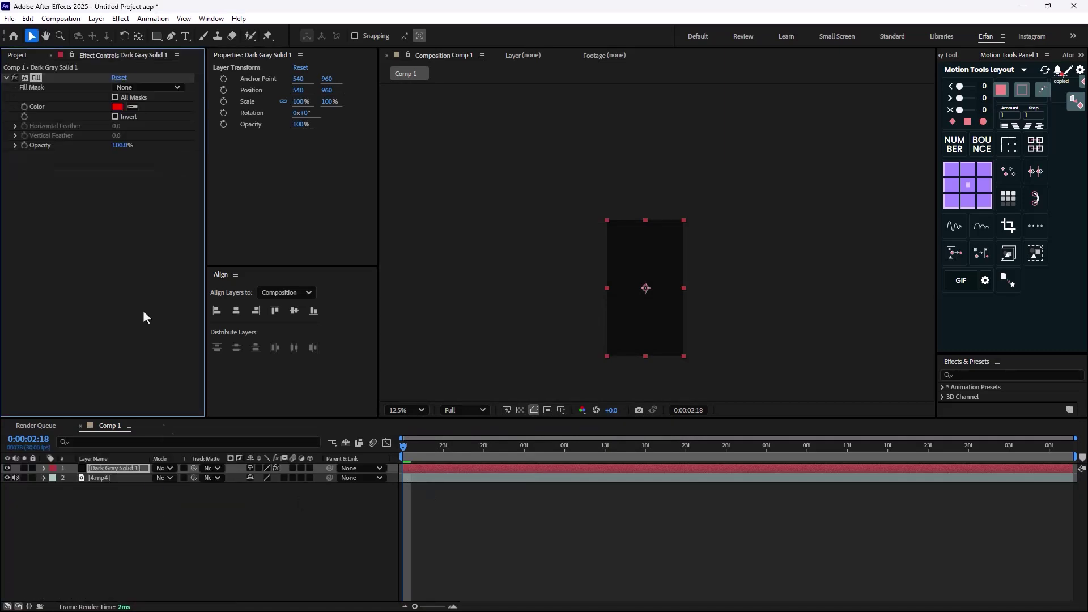
Set the solid's Fill colour to near-black 060606
{"action": "left_click", "coordinate": [119, 107]}
{"action": "left_click_drag", "start_coordinate": [432, 368], "coordinate": [412, 382]}
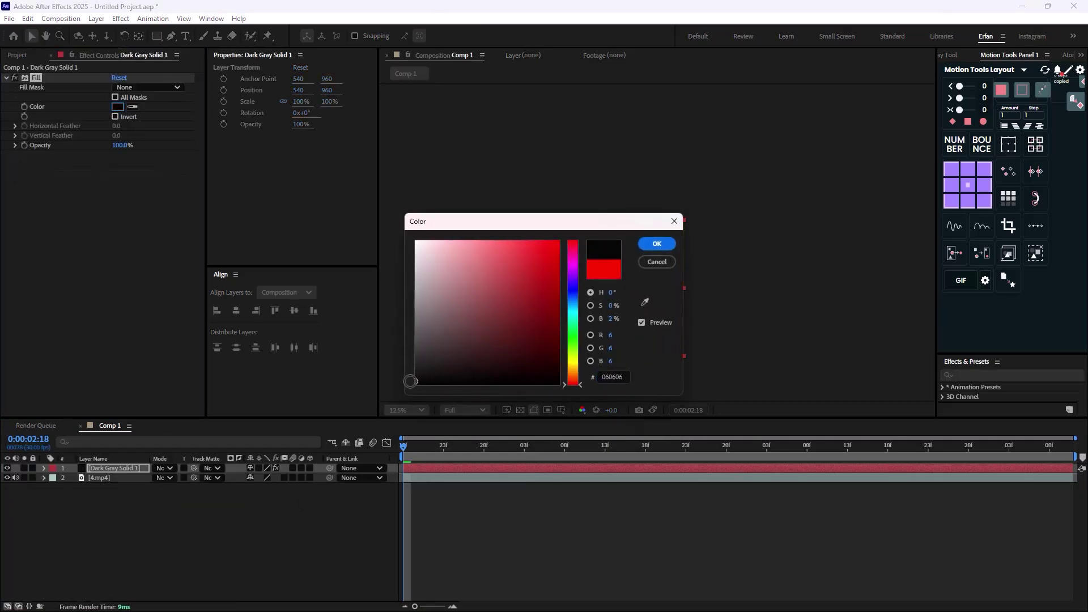
{"action": "left_click", "coordinate": [650, 245]}
{"action": "key", "text": "F2"}
Solo the 4.mp4 footage layer and the near-black solid layer
{"action": "scroll", "coordinate": [622, 352], "scroll_direction": "up", "scroll_amount": 1}
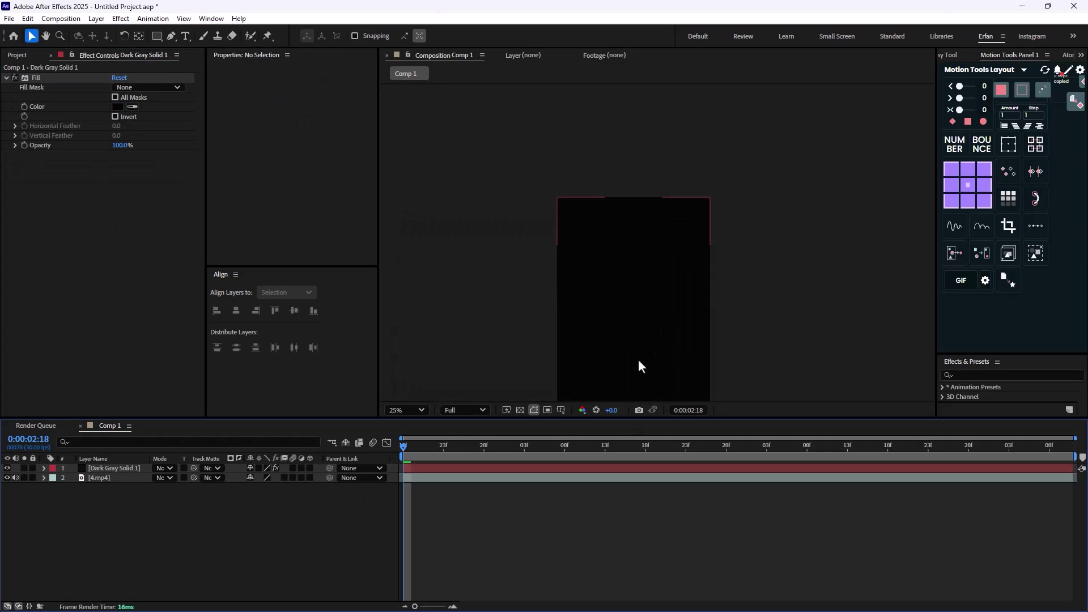
{"action": "left_click", "coordinate": [23, 478]}
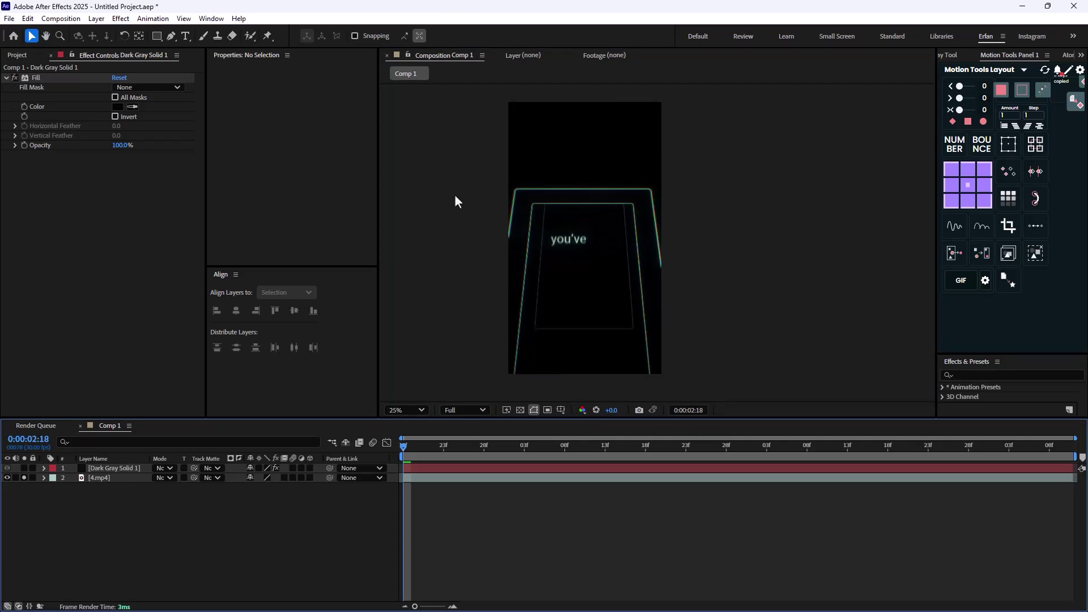
{"action": "left_click", "coordinate": [113, 469]}
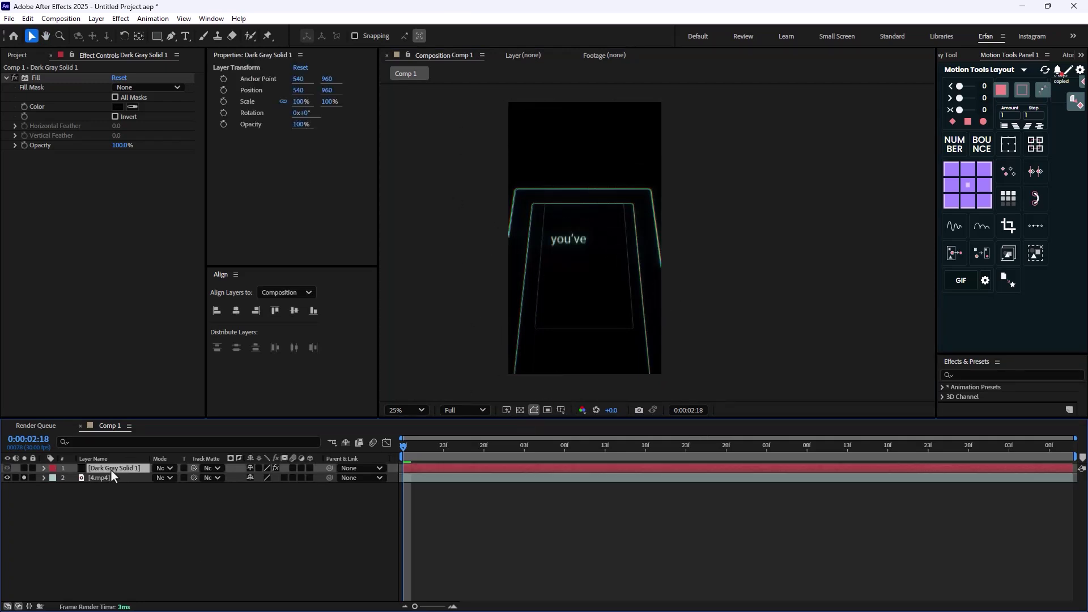
{"action": "left_click", "coordinate": [24, 469]}
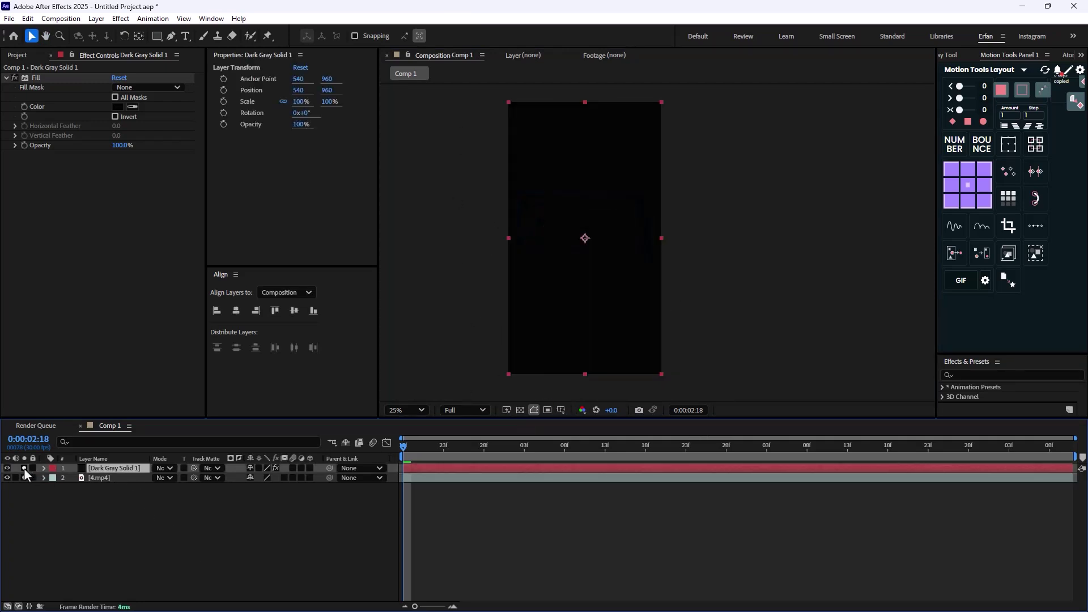
{"action": "left_click", "coordinate": [307, 516]}
Draw a vertical rectangle shape about 752 by 1420 px near the composition's centre with a white FFFFFF stroke
{"action": "left_click", "coordinate": [157, 36]}
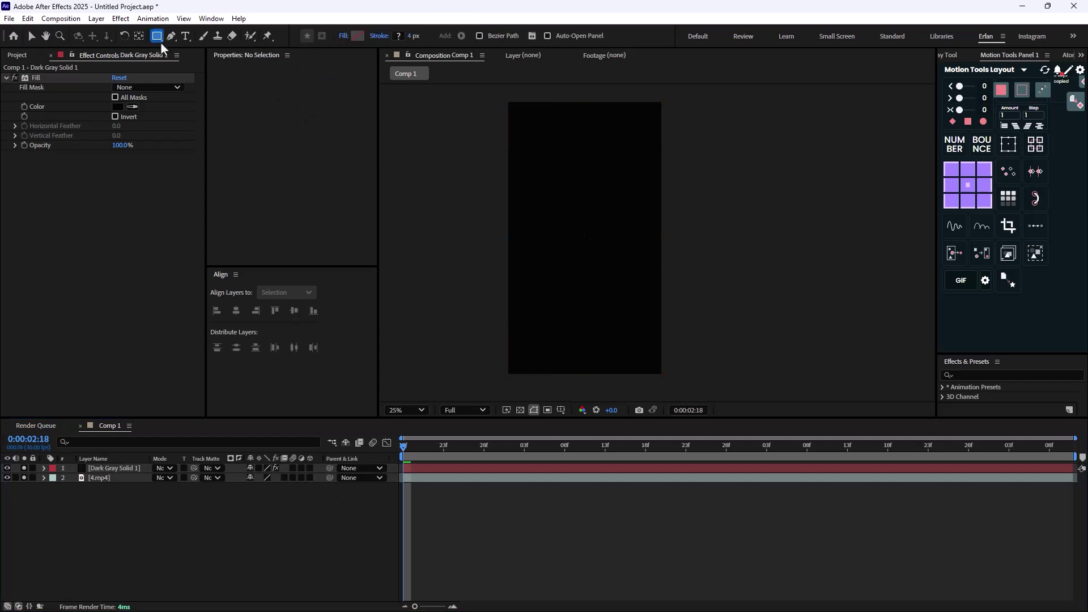
{"action": "left_click", "coordinate": [399, 36]}
{"action": "left_click_drag", "start_coordinate": [482, 266], "coordinate": [420, 244]}
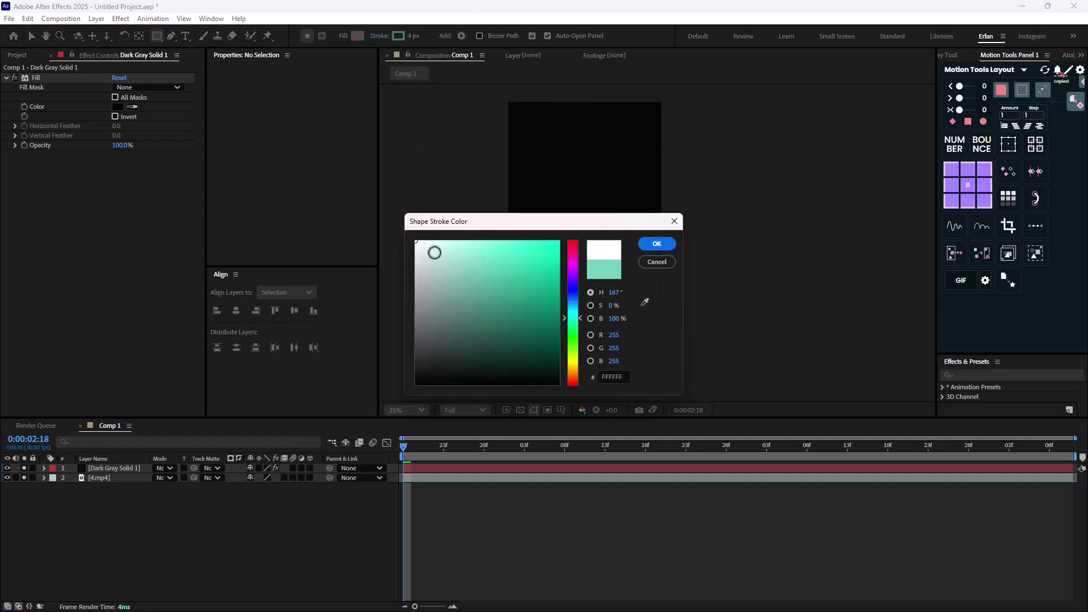
{"action": "left_click", "coordinate": [655, 244]}
{"action": "key", "text": "comma"}
{"action": "key", "text": "period"}
{"action": "mouse_move", "coordinate": [535, 141]}
{"action": "left_mouse_down"}
{"action": "mouse_move", "coordinate": [561, 165]}
{"action": "mouse_move", "coordinate": [638, 336]}
{"action": "left_mouse_up"}
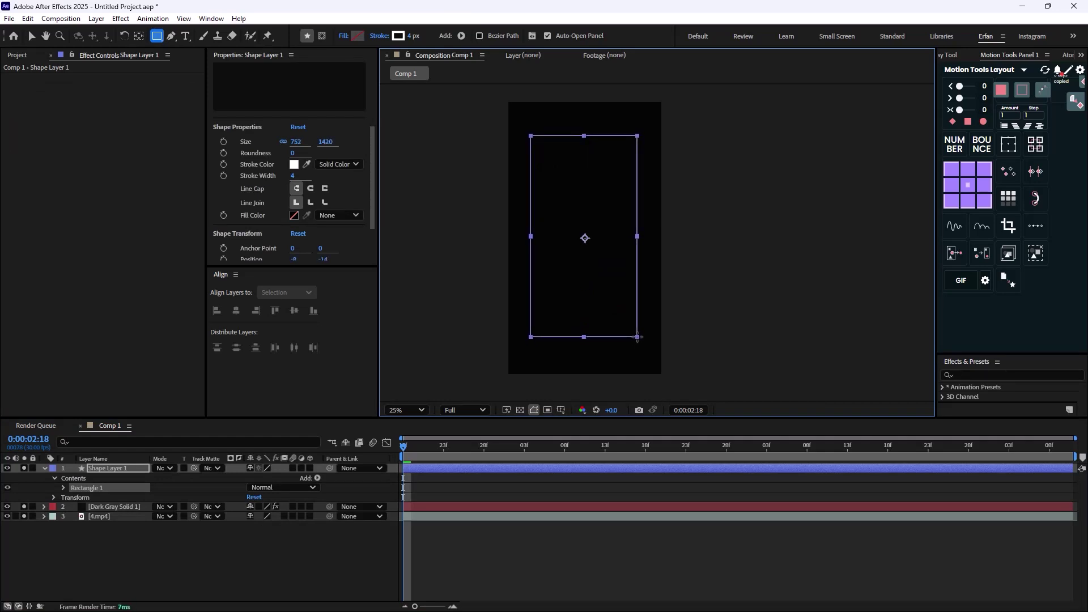
Round the rectangle's corners with a roundness of 20
{"action": "scroll", "coordinate": [294, 229], "scroll_direction": "down", "scroll_amount": 3}
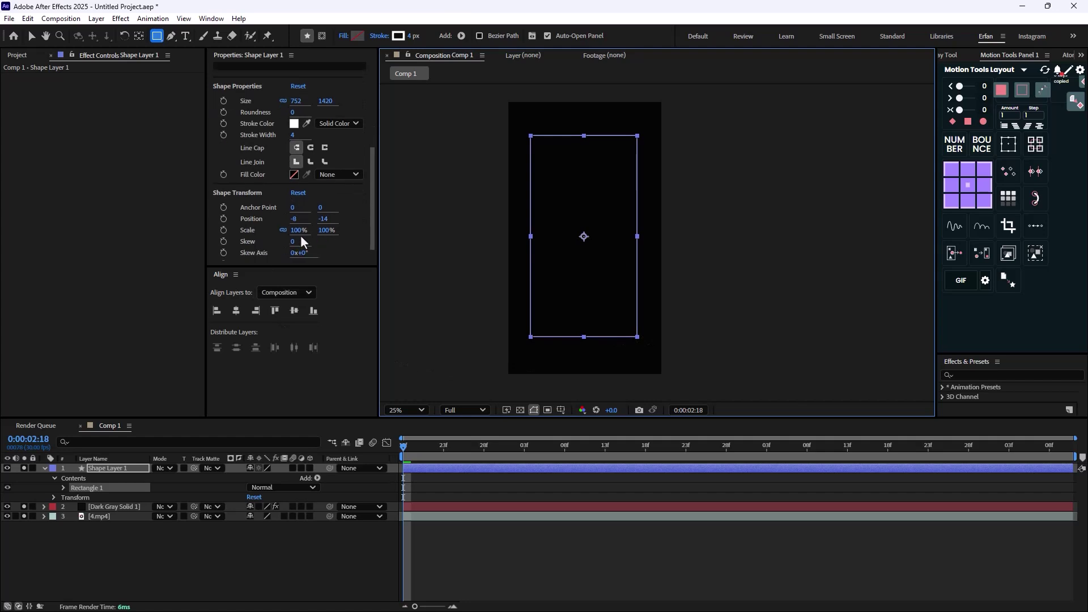
{"action": "scroll", "coordinate": [287, 170], "scroll_direction": "up", "scroll_amount": 1}
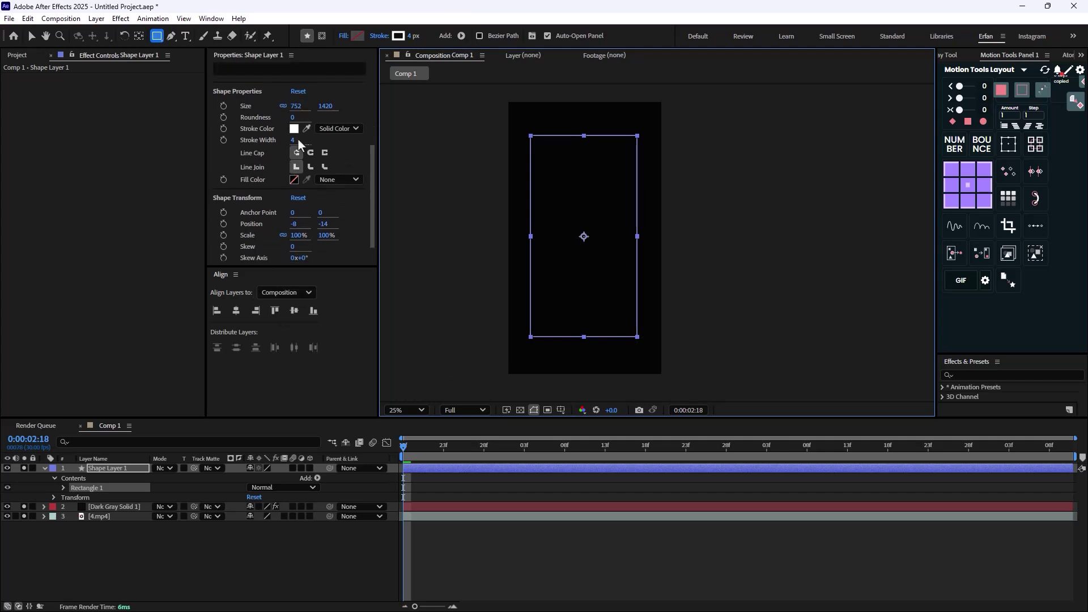
{"action": "left_click", "coordinate": [295, 118]}
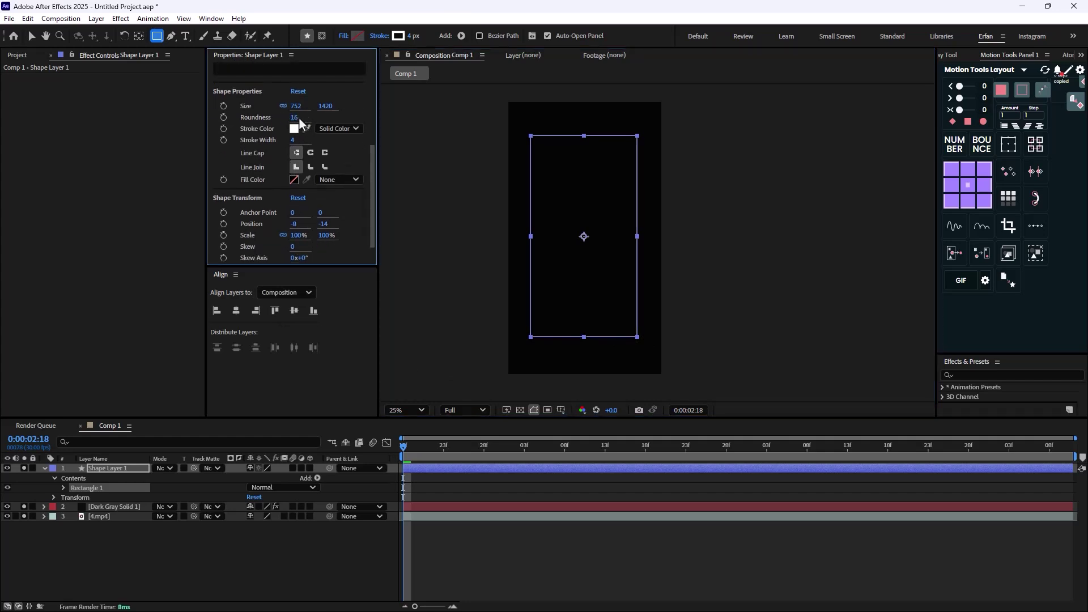
{"action": "left_click", "coordinate": [321, 556]}
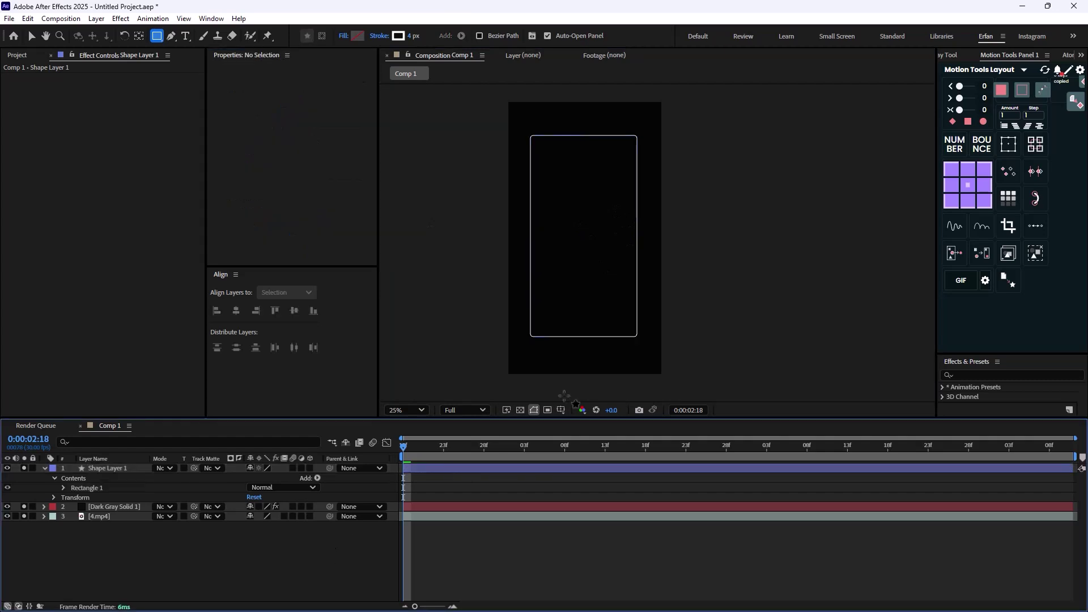
Rename the rectangle's shape layer as Base
{"action": "left_click", "coordinate": [105, 470]}
{"action": "key", "text": "Return"}
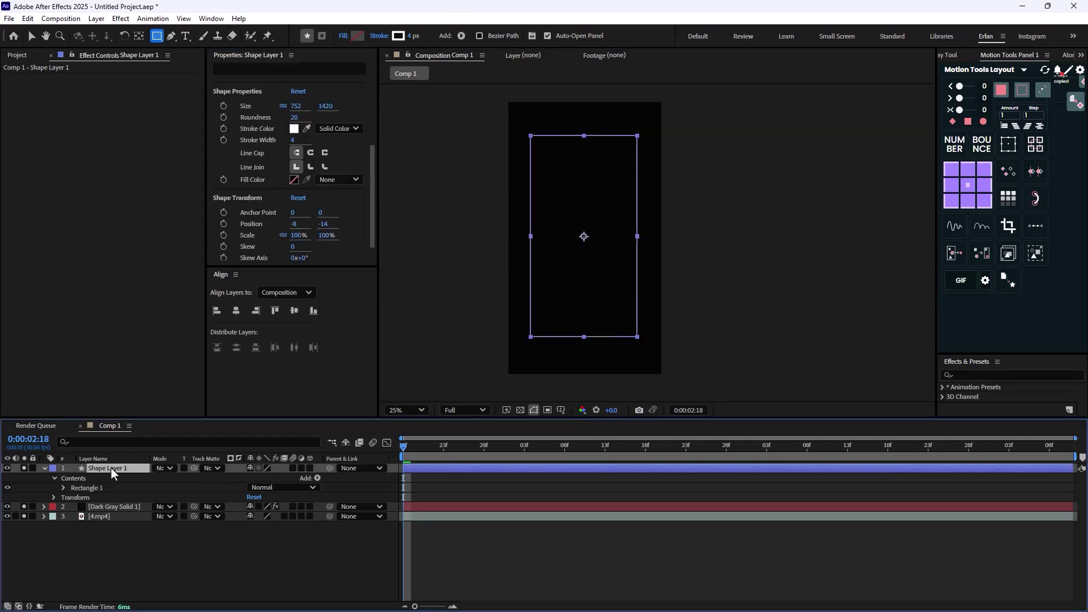
{"action": "type", "text": "Base"}
{"action": "key", "text": "Return"}
Duplicate the Base layer and scale the copy to 80%
{"action": "key", "text": "ctrl+d"}
{"action": "key", "text": "s"}
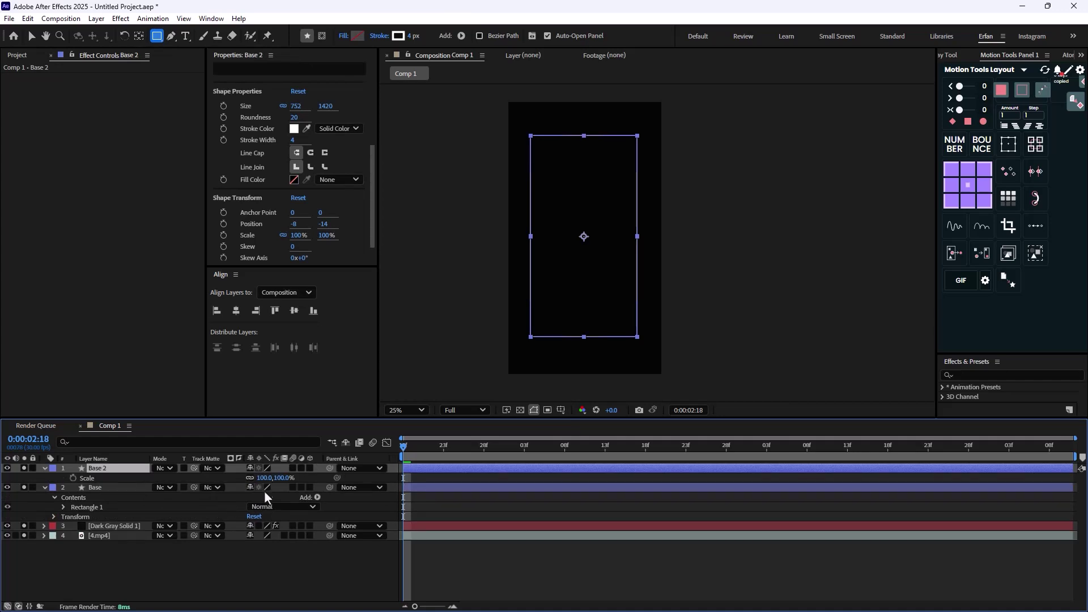
{"action": "left_click", "coordinate": [268, 477]}
{"action": "type", "text": "80"}
{"action": "key", "text": "Return"}
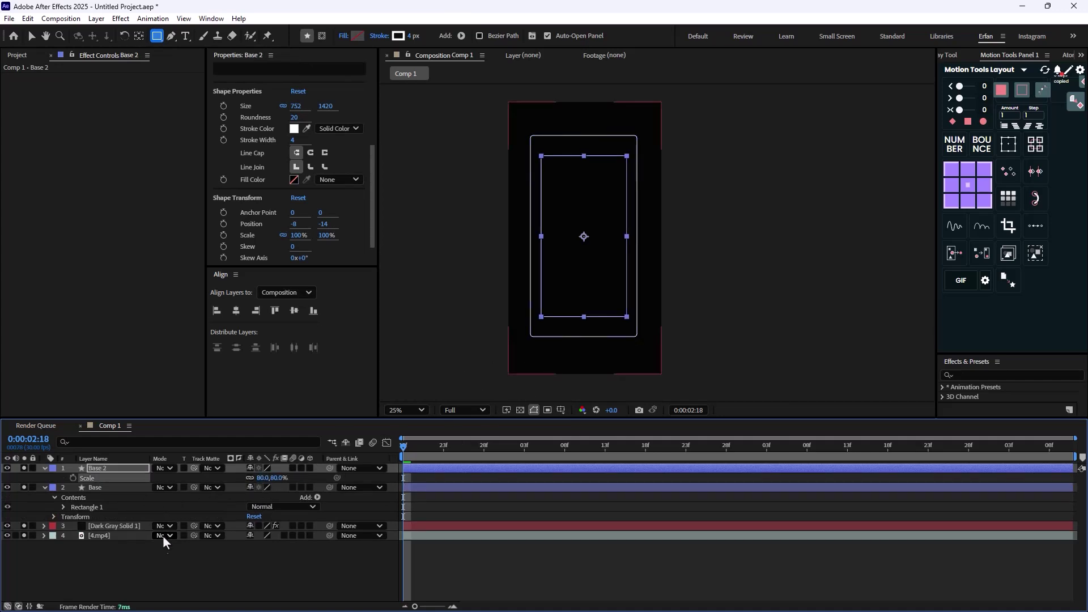
Rename the 80% rectangle layer as Middle
{"action": "left_click", "coordinate": [93, 469]}
{"action": "type", "text": "M"}
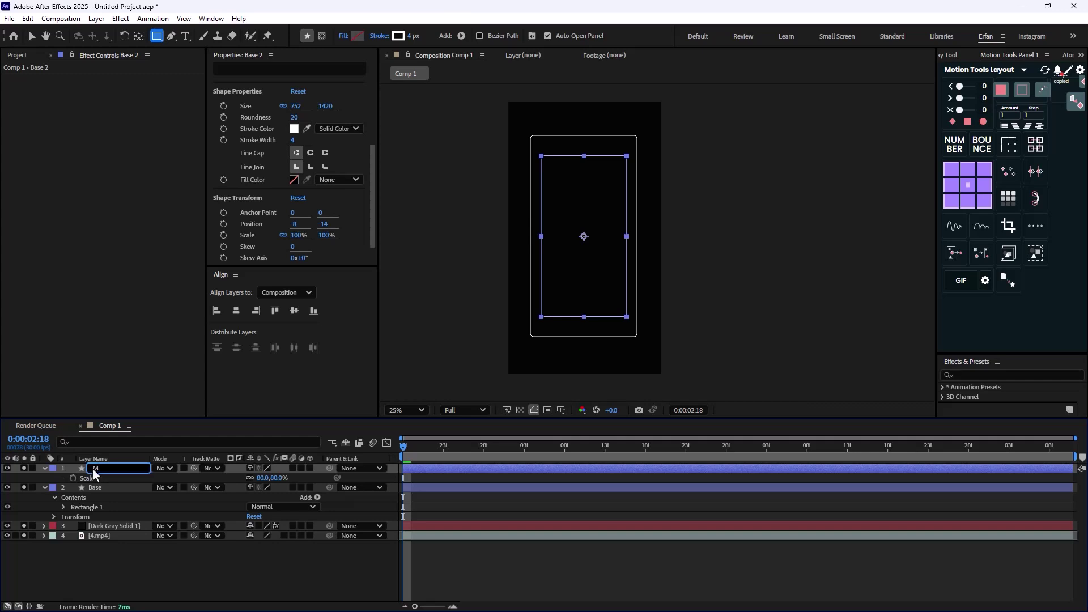
{"action": "type", "text": "iddle"}
{"action": "key", "text": "Return"}
Duplicate the Middle layer and scale the copy to 65%
{"action": "key", "text": "ctrl+d"}
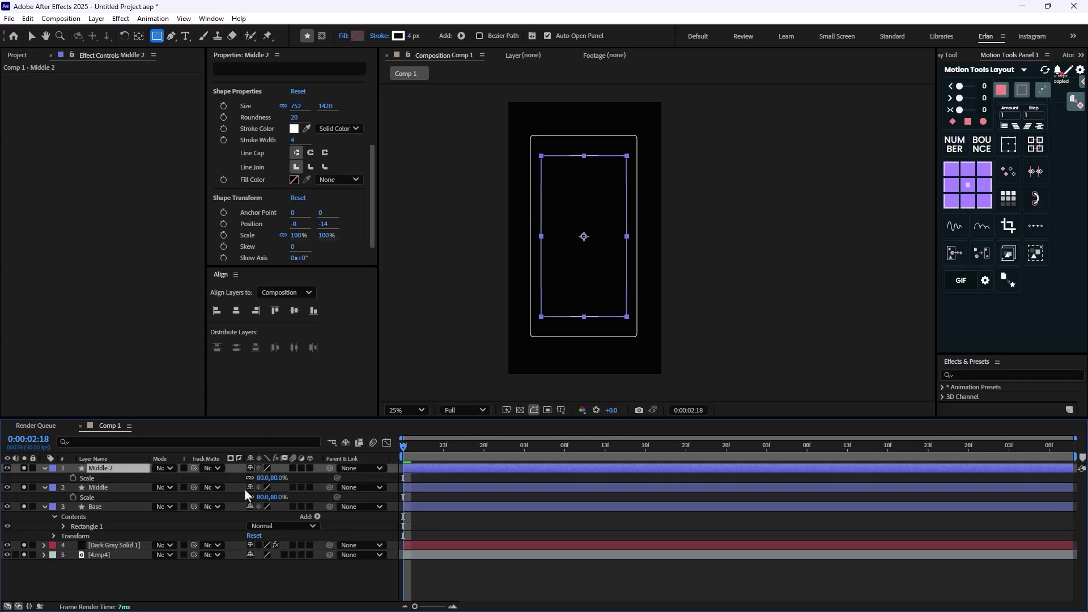
{"action": "left_click", "coordinate": [265, 478]}
{"action": "type", "text": "65"}
{"action": "key", "text": "Return"}
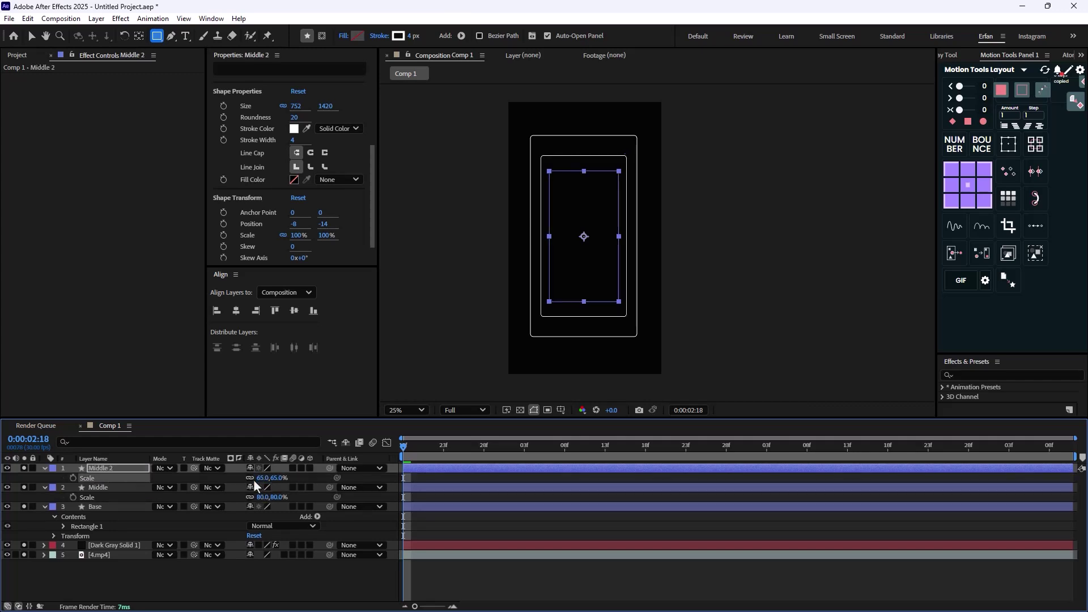
Move the 65% rectangle up until its top edge lines up with the Middle rectangle's top edge
{"action": "scroll", "coordinate": [627, 292], "scroll_direction": "up", "scroll_amount": 1}
{"action": "left_click_drag", "start_coordinate": [506, 236], "coordinate": [522, 339]}
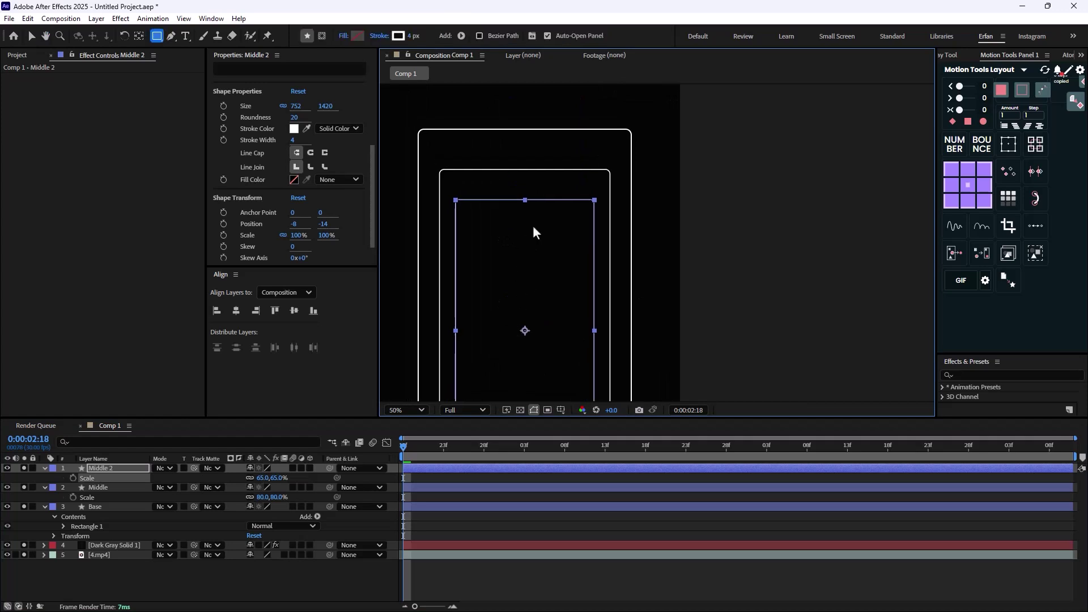
{"action": "key", "text": "v"}
{"action": "left_click_drag", "start_coordinate": [523, 202], "coordinate": [525, 185]}
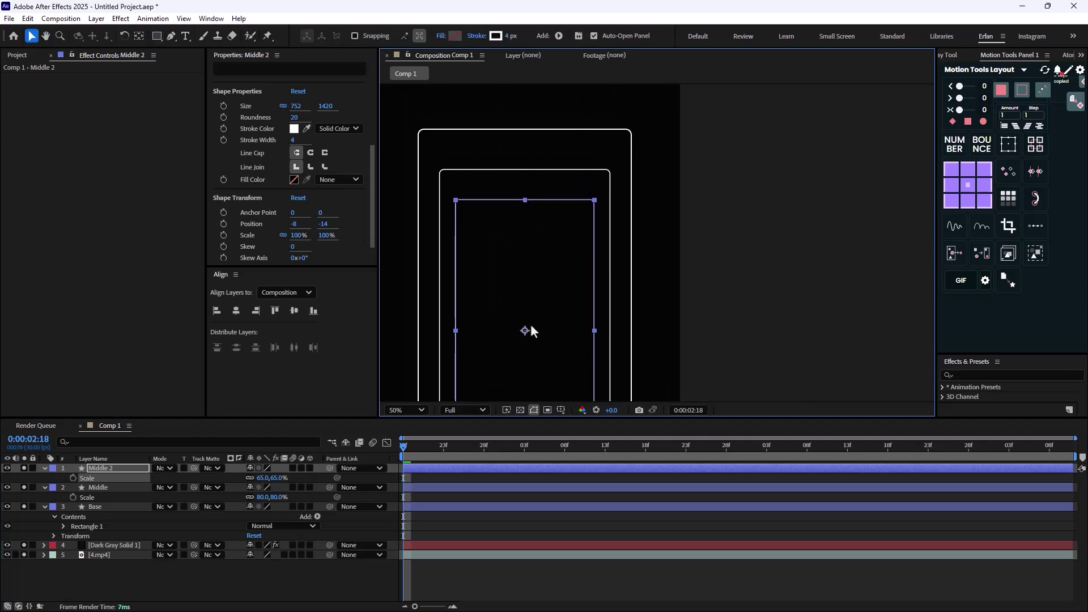
{"action": "left_click_drag", "start_coordinate": [525, 314], "coordinate": [525, 301]}
{"action": "left_click", "coordinate": [784, 247]}
{"action": "scroll", "coordinate": [696, 266], "scroll_direction": "down", "scroll_amount": 2}
{"action": "scroll", "coordinate": [699, 305], "scroll_direction": "up", "scroll_amount": 1}
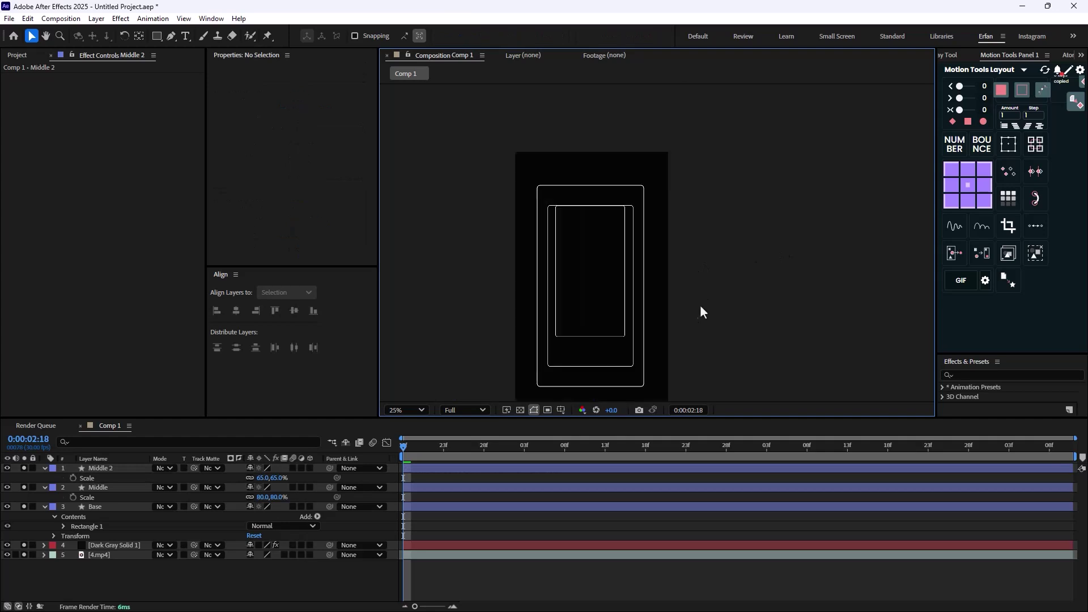
{"action": "key", "text": "period"}
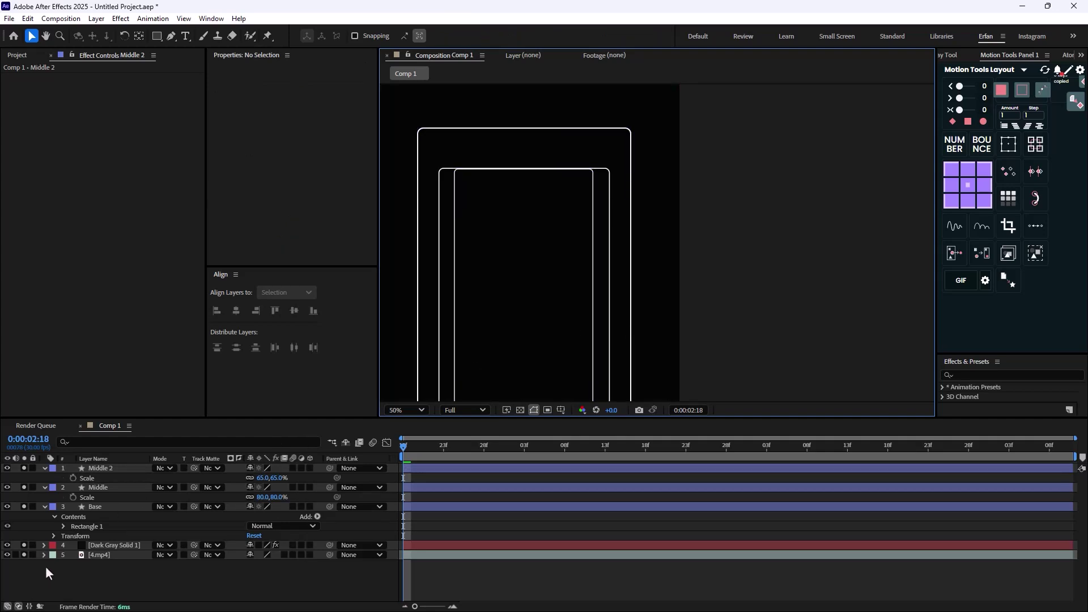
Turn off solo for the three rectangle layers and the near-black solid, leaving only the 4.mp4 footage soloed
{"action": "left_click", "coordinate": [8, 469]}
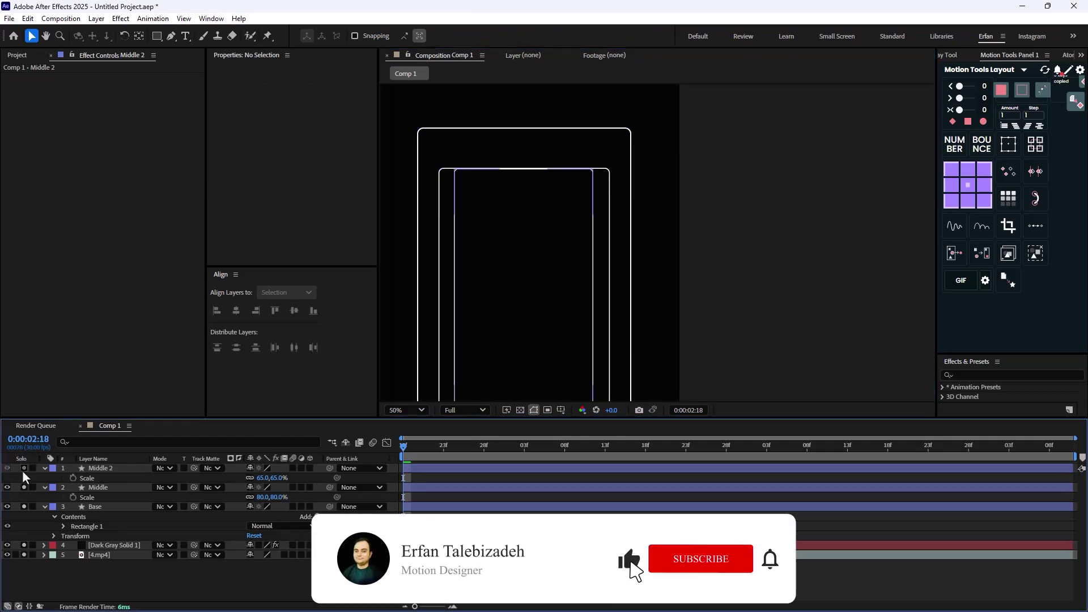
{"action": "left_click", "coordinate": [24, 488]}
{"action": "left_click", "coordinate": [23, 506]}
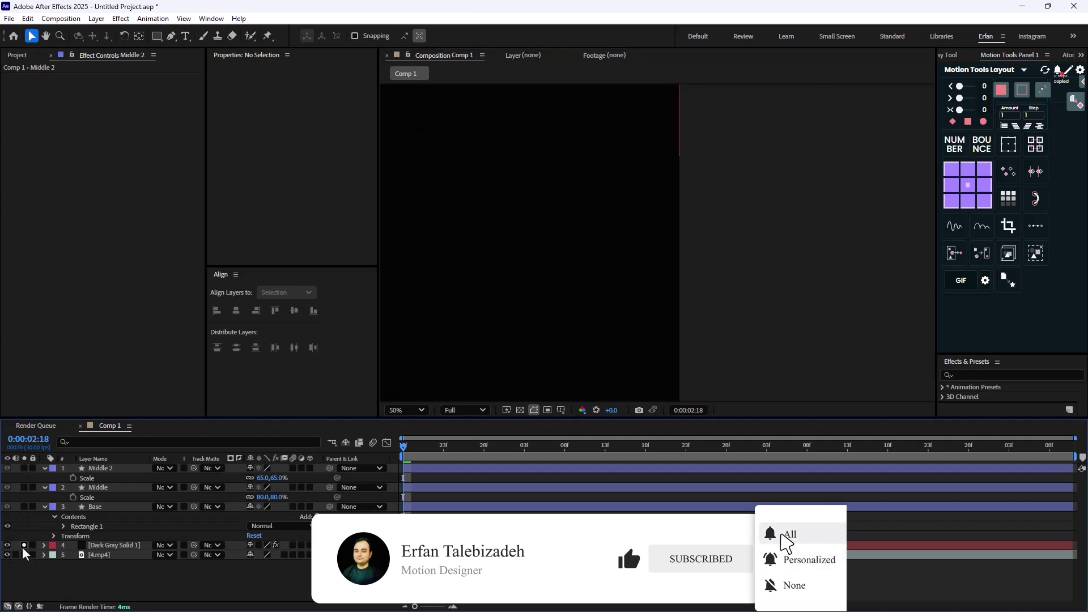
{"action": "left_click", "coordinate": [23, 546]}
Scrub through the reference footage and set the current time to 0:00:04:27
{"action": "key", "text": "comma"}
{"action": "key", "text": "comma"}
{"action": "key", "text": "comma"}
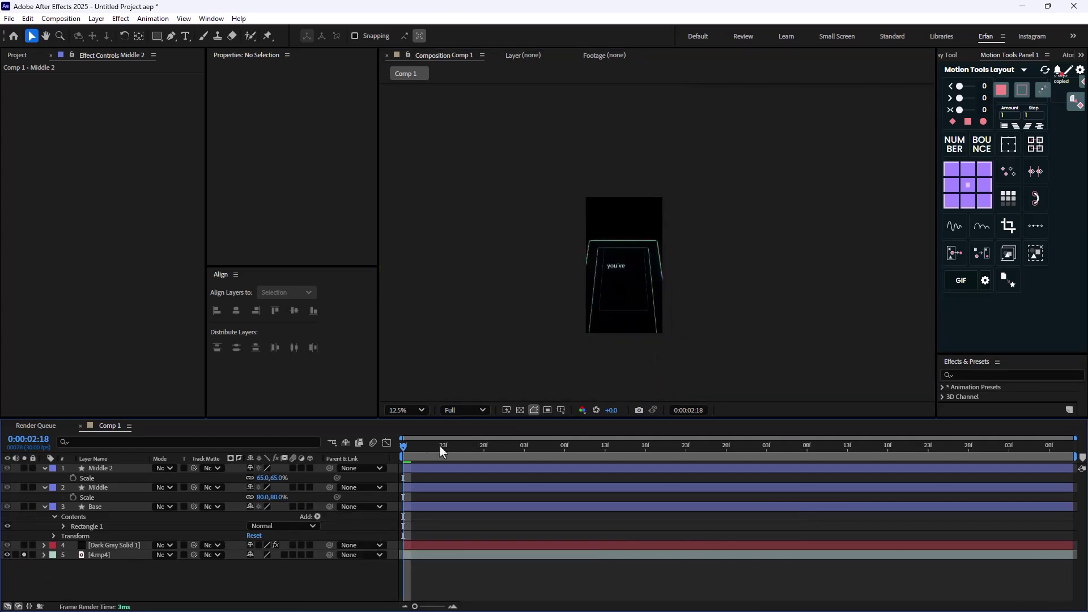
{"action": "left_click_drag", "start_coordinate": [405, 453], "coordinate": [962, 521]}
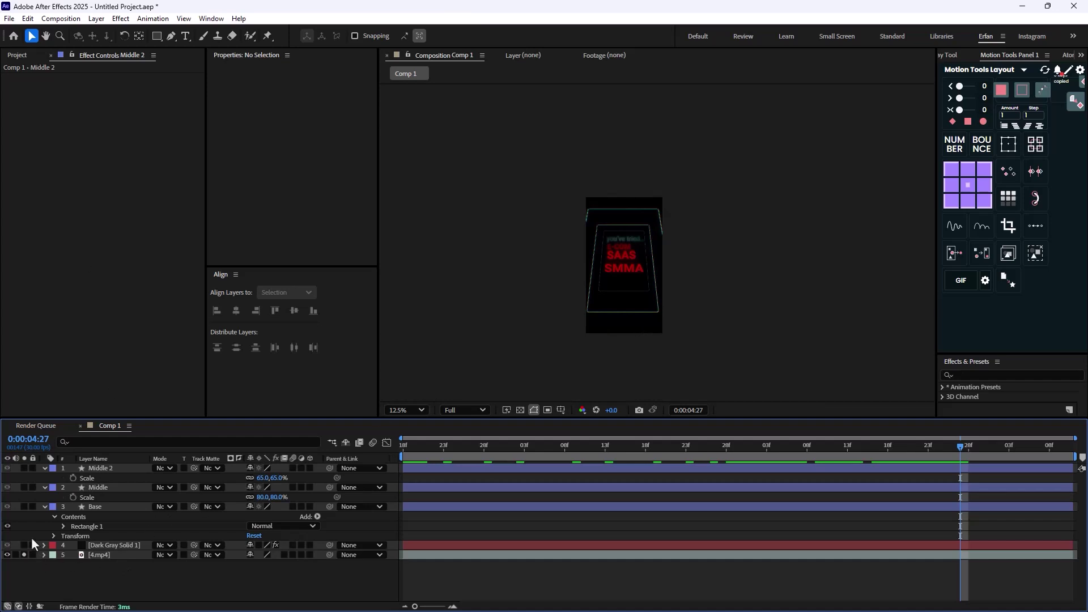
Add a text layer reading "you've tried" and position it over the upper part of the footage's inner frame
{"action": "left_click", "coordinate": [185, 36]}
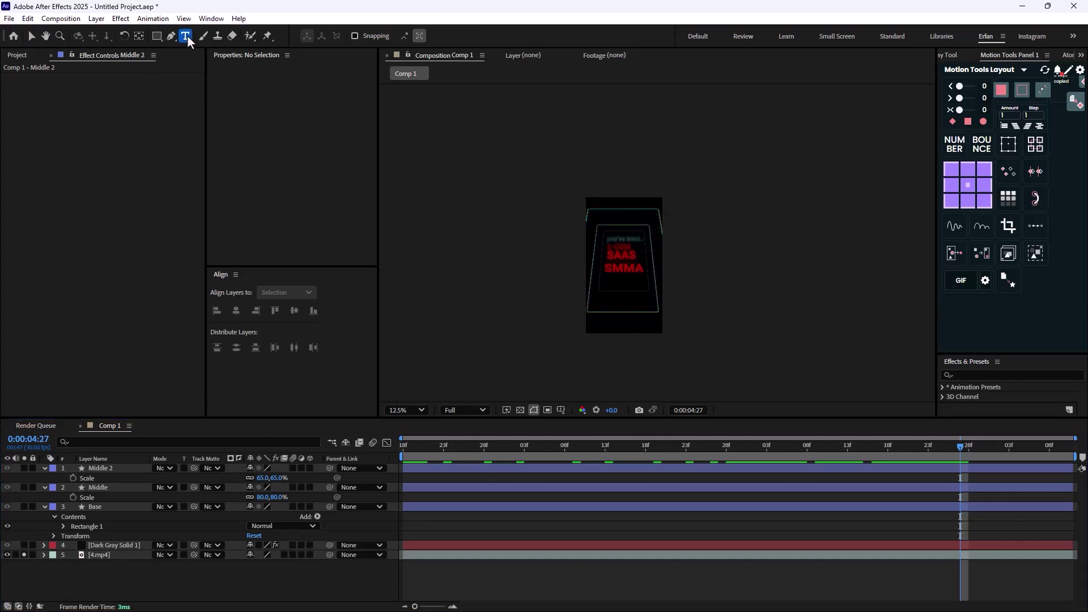
{"action": "left_click", "coordinate": [621, 240]}
{"action": "type", "text": "Yo"}
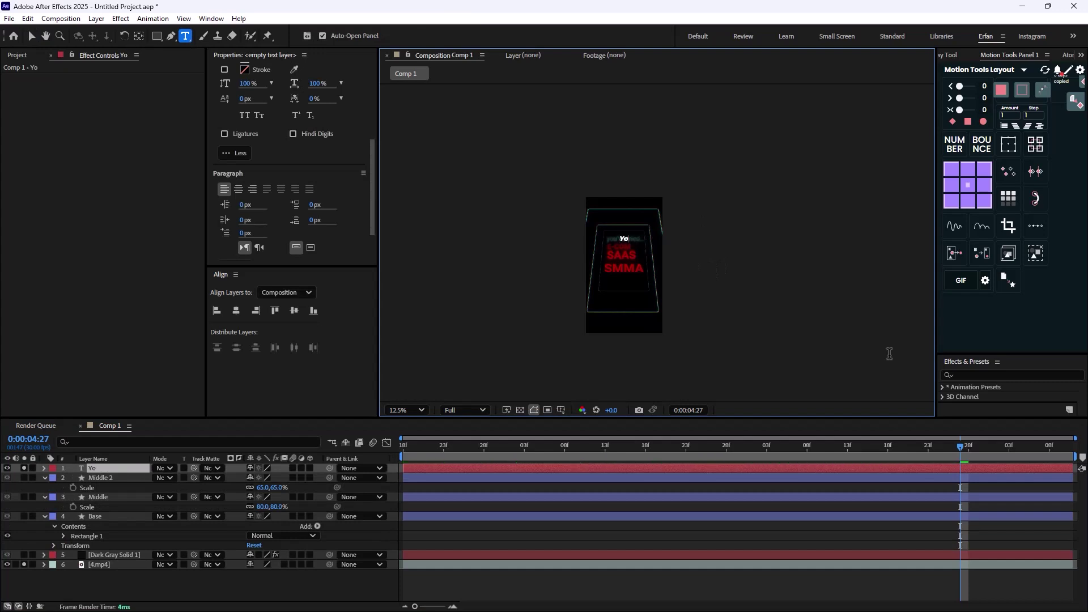
{"action": "type", "text": "i"}
{"action": "key", "text": "BackSpace"}
{"action": "type", "text": "u've"}
{"action": "key", "text": "BackSpace"}
{"action": "key", "text": "BackSpace"}
{"action": "key", "text": "BackSpace"}
{"action": "key", "text": "BackSpace"}
{"action": "key", "text": "BackSpace"}
{"action": "key", "text": "BackSpace"}
{"action": "type", "text": "you've tried"}
{"action": "left_click", "coordinate": [31, 36]}
{"action": "scroll", "coordinate": [618, 239], "scroll_direction": "up", "scroll_amount": 1}
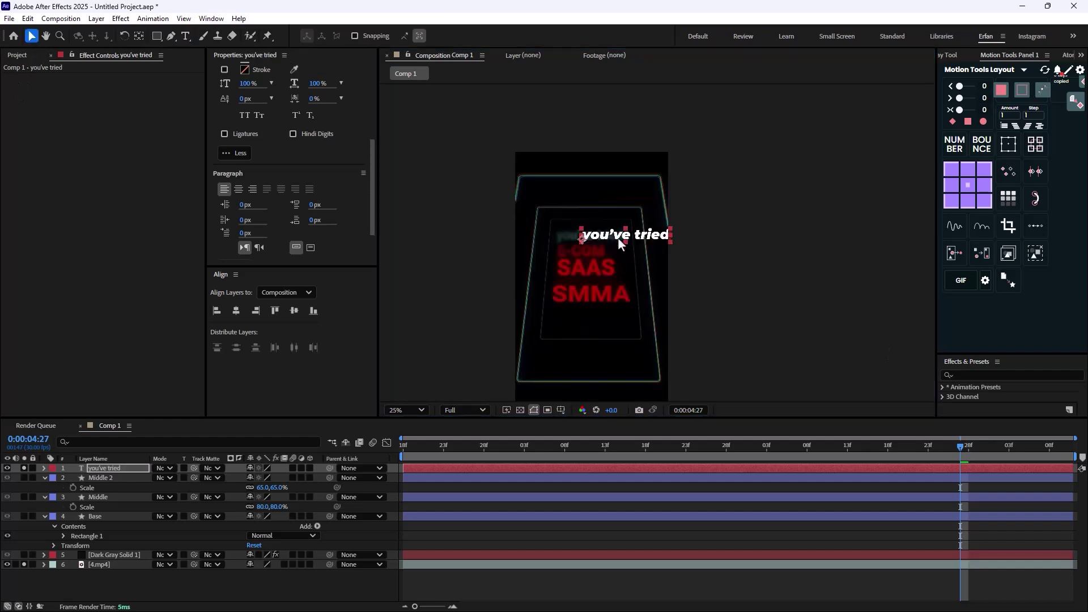
{"action": "left_click_drag", "start_coordinate": [585, 238], "coordinate": [551, 261]}
Duplicate the "you've tried" text layer, place the copy just below the original and change its text to "E-COM"
{"action": "key", "text": "ctrl+d"}
{"action": "double_click", "coordinate": [551, 262]}
{"action": "type", "text": "E"}
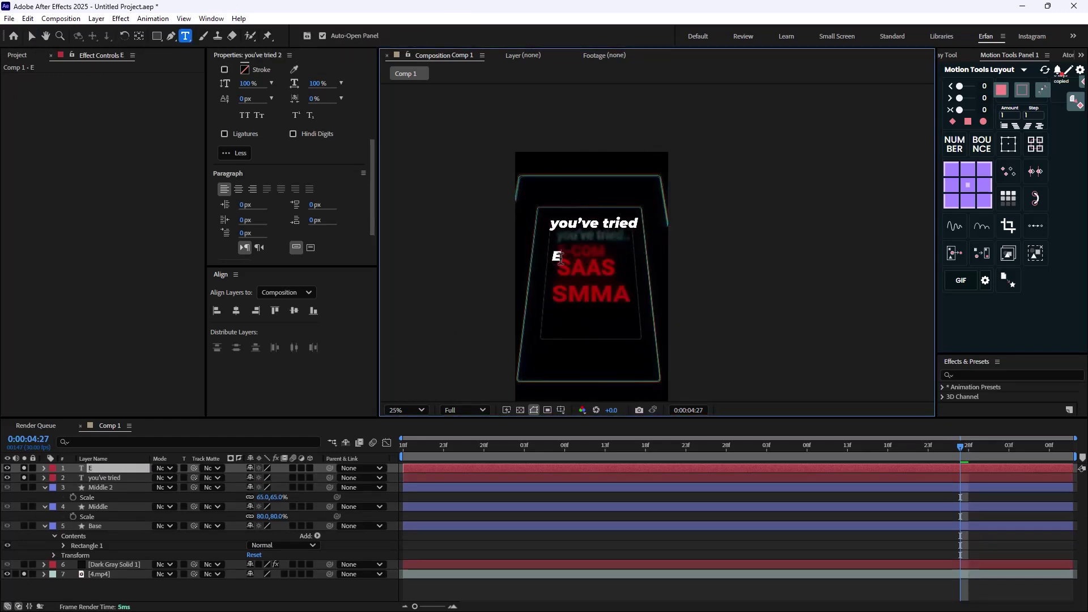
{"action": "type", "text": "-COM"}
{"action": "key", "text": "Escape"}
{"action": "key", "text": "v"}
Duplicate the E-COM text layer, place the copy directly below it and change its text to "SAAS"
{"action": "key", "text": "ctrl+d"}
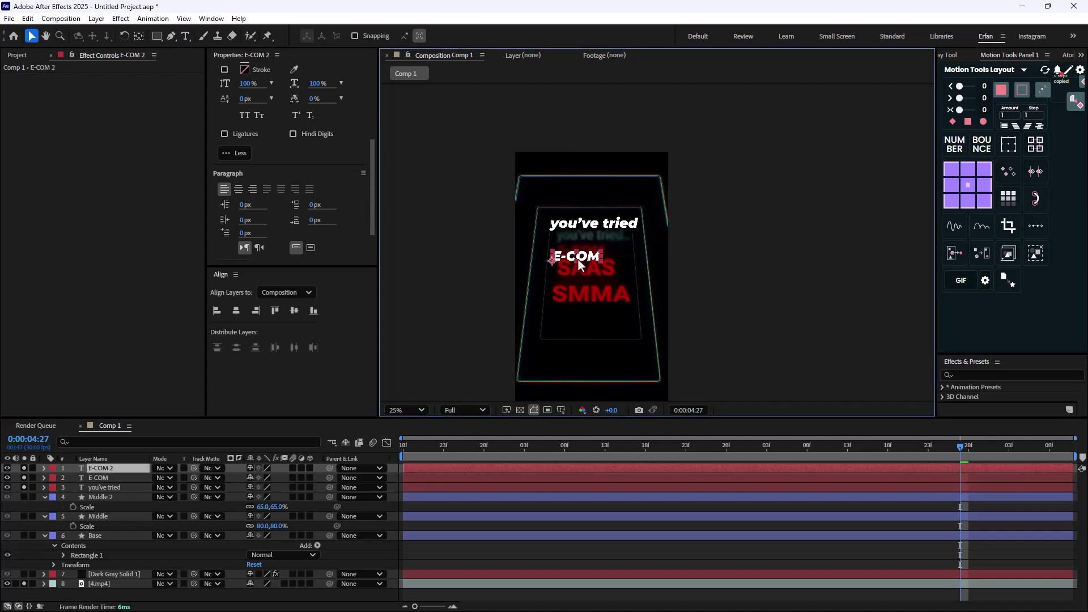
{"action": "left_click_drag", "start_coordinate": [578, 260], "coordinate": [570, 278]}
{"action": "double_click", "coordinate": [570, 278]}
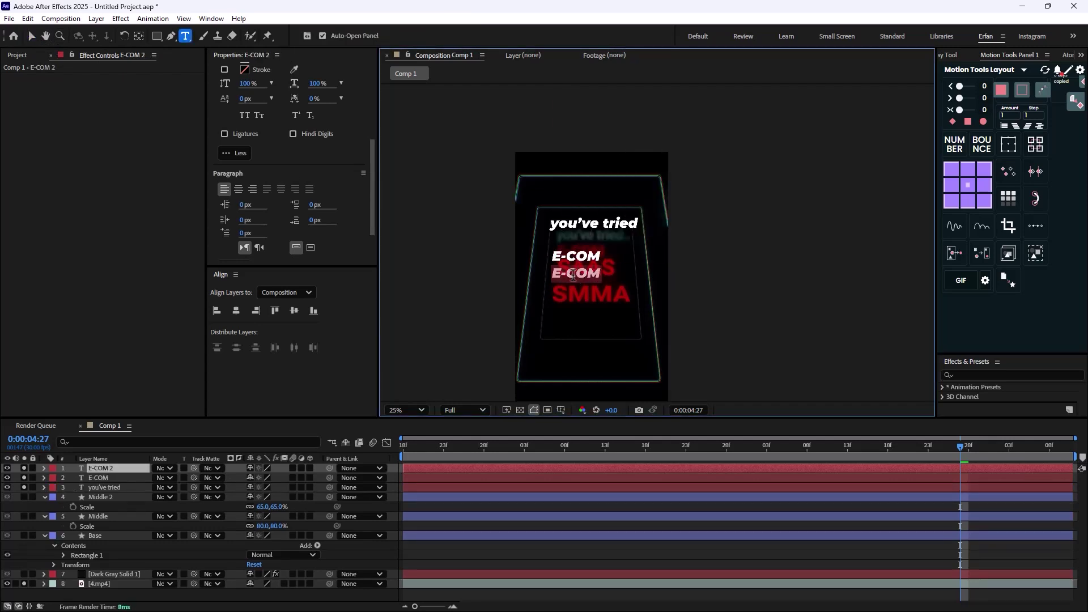
{"action": "type", "text": "SAAS"}
{"action": "key", "text": "Escape"}
{"action": "key", "text": "v"}
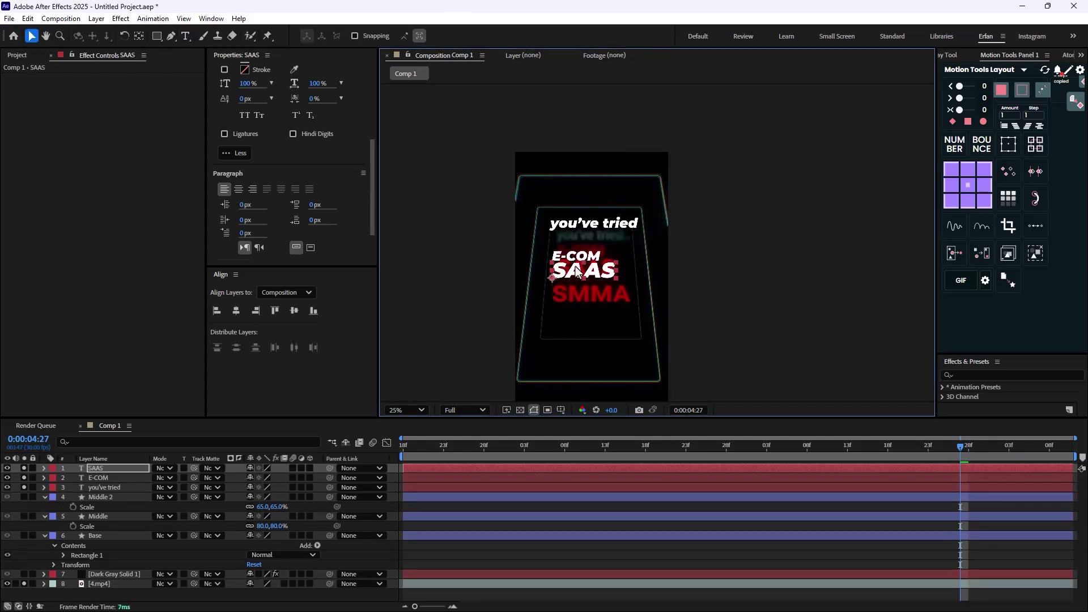
Duplicate the SAAS text layer, place the copy directly below it and change its text to "SMMA"
{"action": "key", "text": "ctrl+d"}
{"action": "left_click_drag", "start_coordinate": [553, 280], "coordinate": [554, 299]}
{"action": "double_click", "coordinate": [554, 299]}
{"action": "type", "text": "SMMA"}
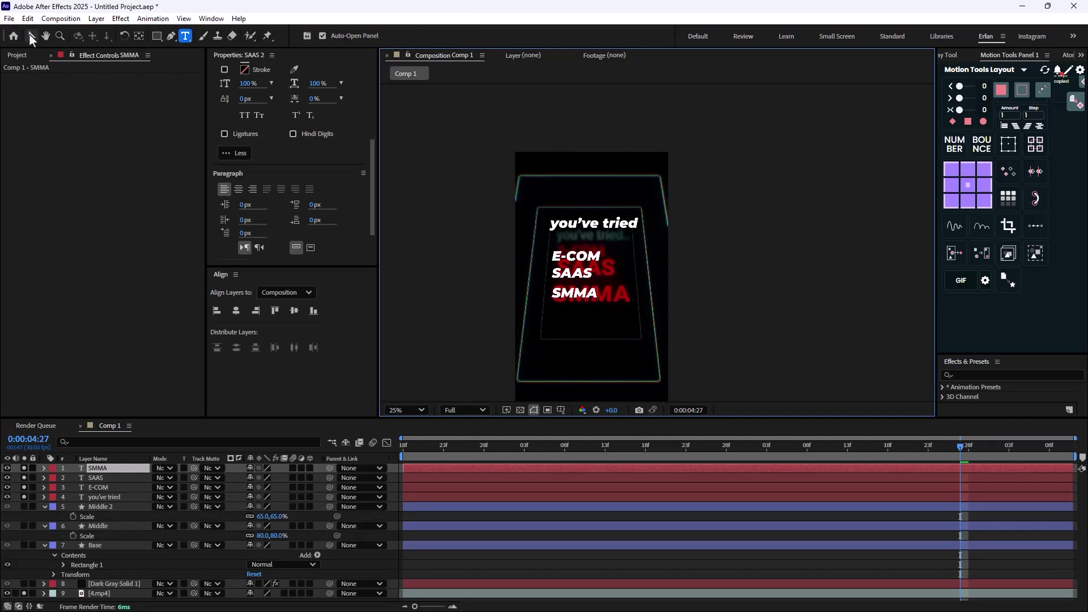
{"action": "key", "text": "Escape"}
{"action": "key", "text": "v"}
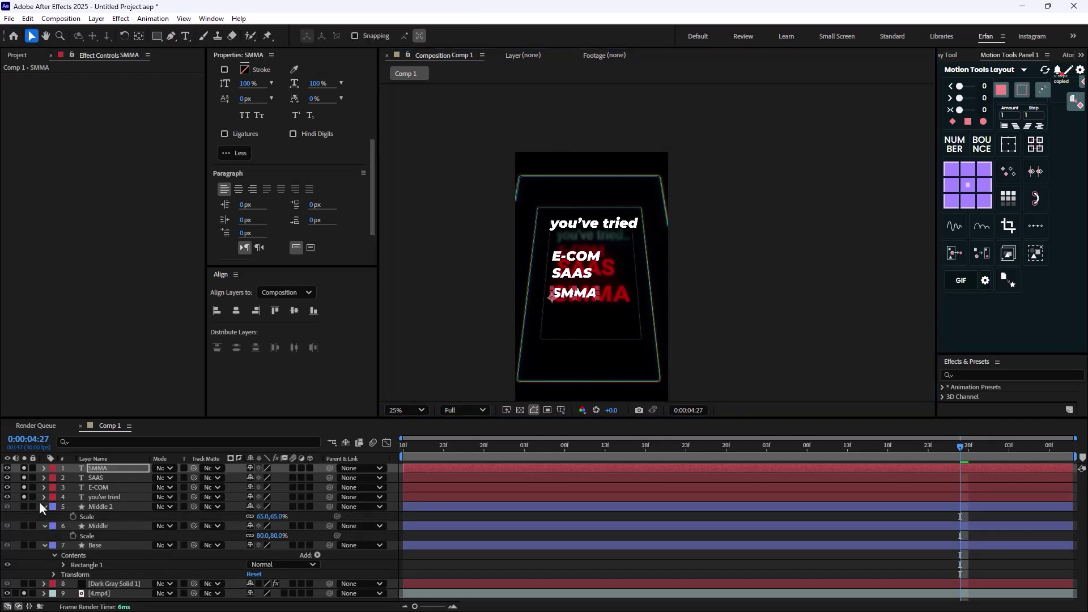
Turn off solo for the four text layers and hide the 4.mp4 reference footage
{"action": "left_click_drag", "start_coordinate": [21, 467], "coordinate": [22, 493]}
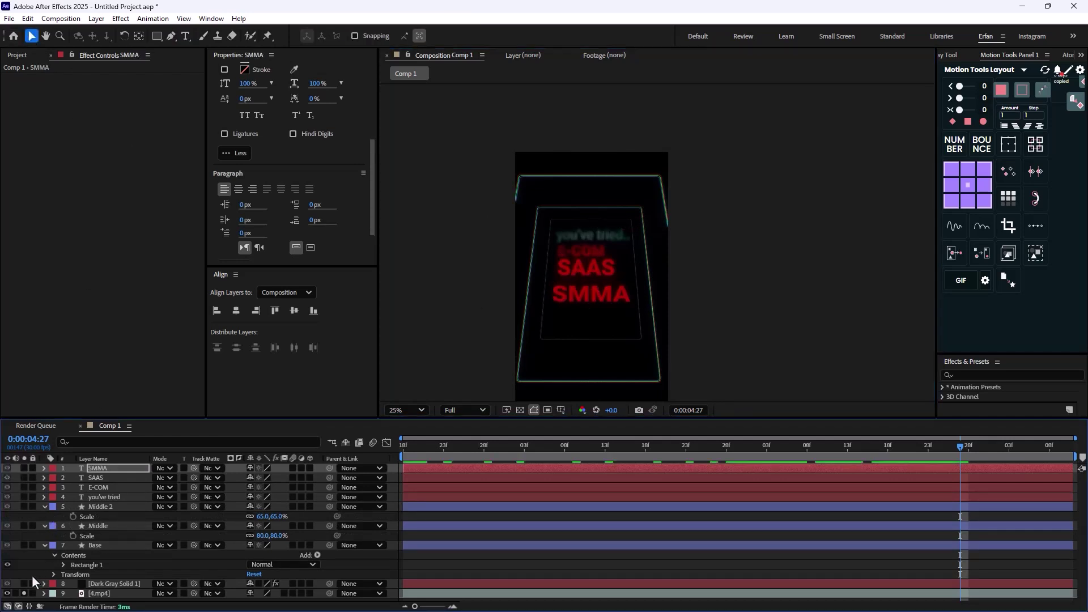
{"action": "left_click", "coordinate": [8, 593]}
{"action": "scroll", "coordinate": [619, 311], "scroll_direction": "up", "scroll_amount": 2}
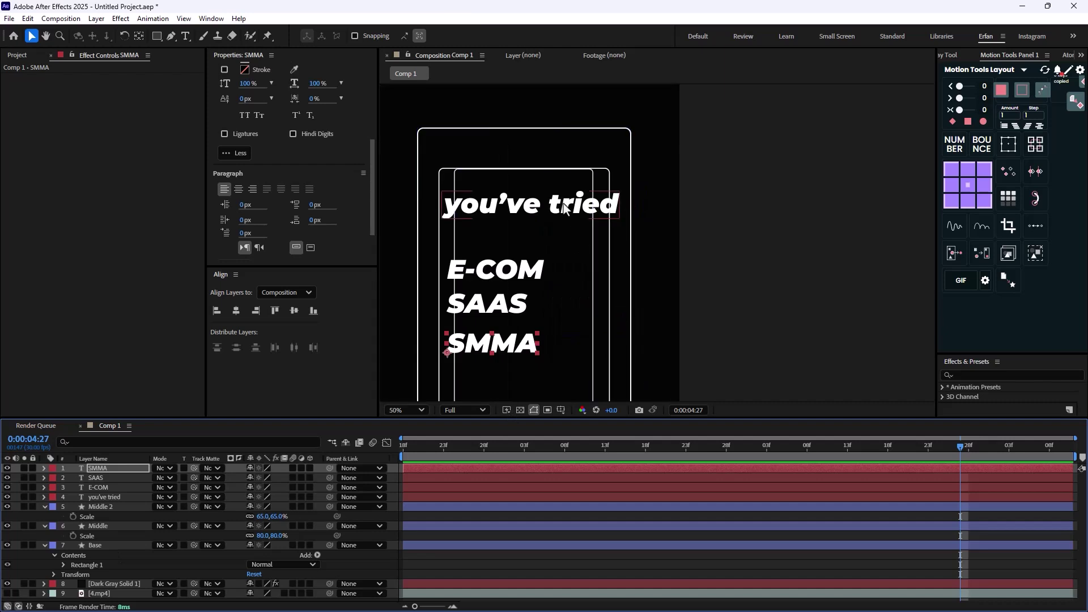
Shrink the "you've tried" text to about the width of the innermost frame and place it near the frame's upper edge
{"action": "left_click", "coordinate": [566, 209]}
{"action": "scroll", "coordinate": [284, 158], "scroll_direction": "up", "scroll_amount": 4}
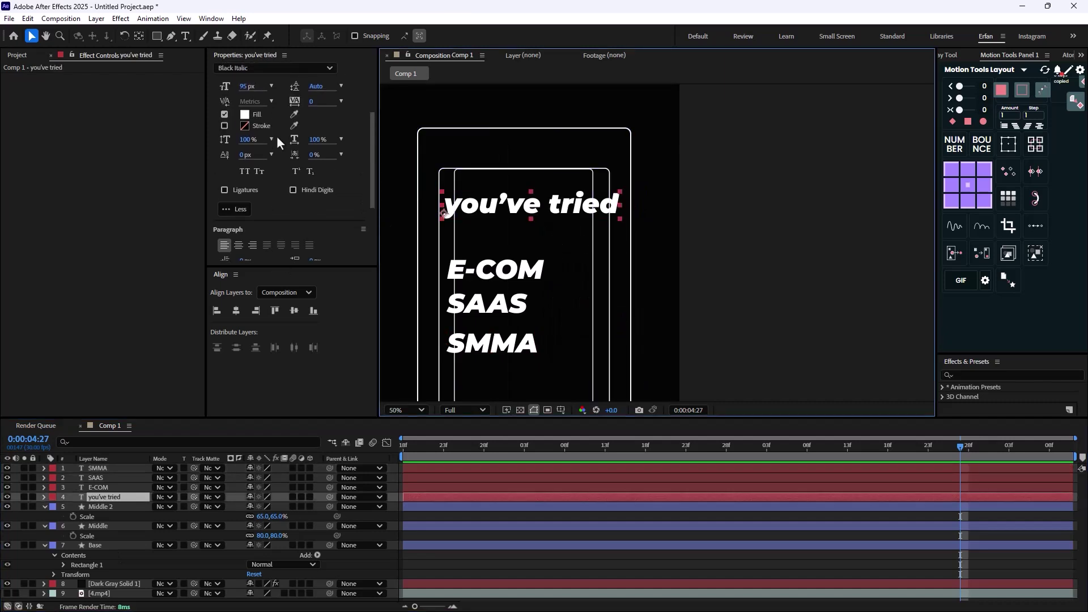
{"action": "left_click_drag", "start_coordinate": [243, 145], "coordinate": [229, 135]}
{"action": "left_click_drag", "start_coordinate": [546, 207], "coordinate": [553, 202]}
Set the fill colour of the E-COM, SAAS and SMMA text layers to the copied red
{"action": "left_click", "coordinate": [504, 272]}
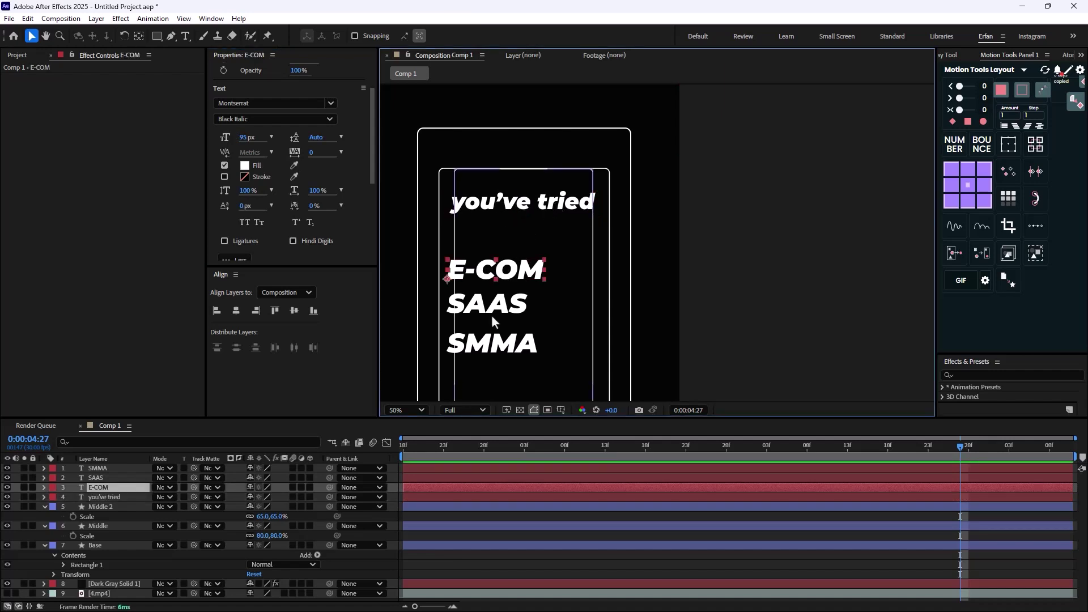
{"action": "left_click", "coordinate": [491, 307], "text": "shift"}
{"action": "left_click", "coordinate": [495, 343], "text": "shift"}
{"action": "left_click", "coordinate": [245, 166]}
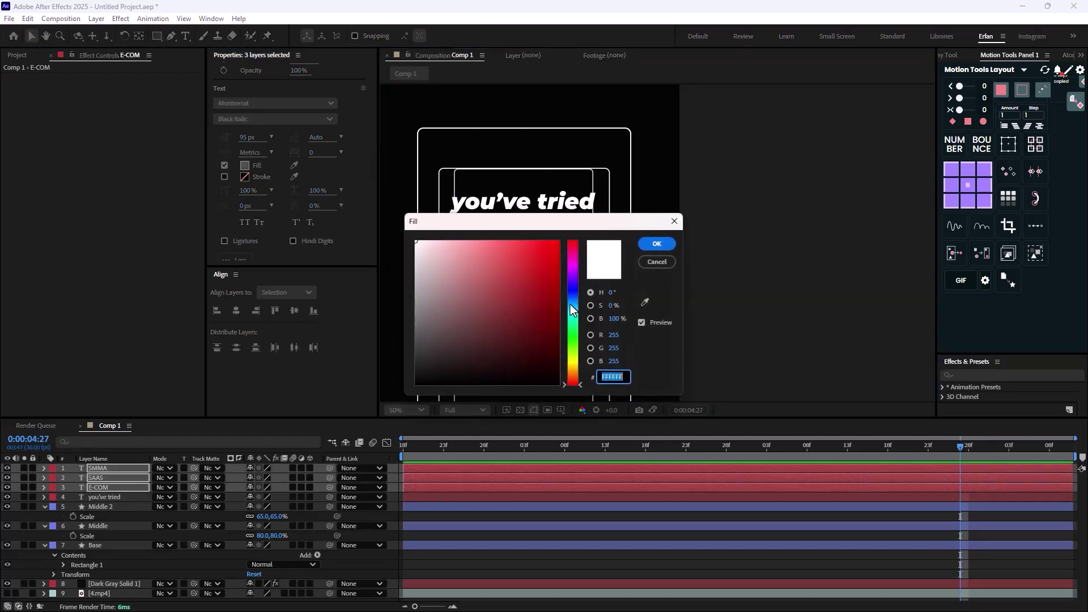
{"action": "key", "text": "ctrl+v"}
{"action": "left_click", "coordinate": [659, 245]}
{"action": "left_click", "coordinate": [747, 288]}
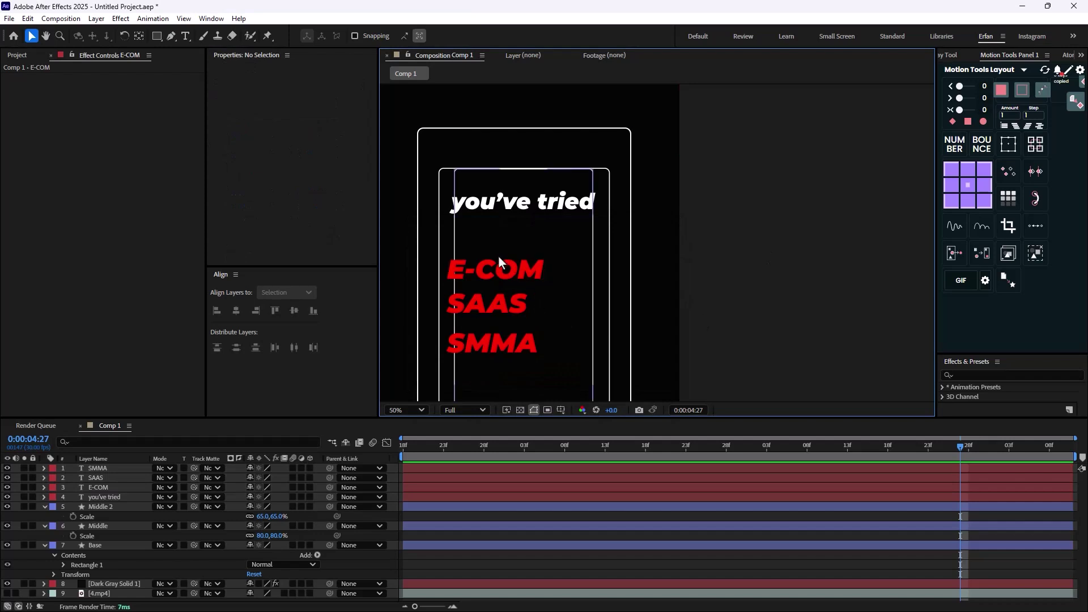
Stack the red E-COM, SAAS and SMMA lines evenly below "you've tried", aligned along the inner frame's left side
{"action": "left_click_drag", "start_coordinate": [504, 271], "coordinate": [515, 244]}
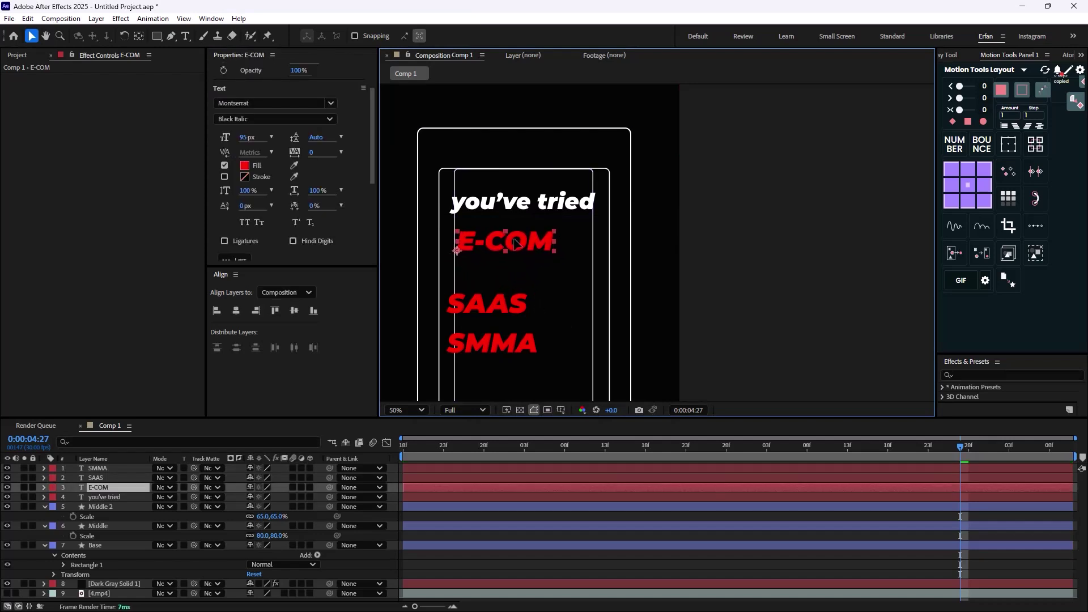
{"action": "left_click_drag", "start_coordinate": [492, 298], "coordinate": [505, 290]}
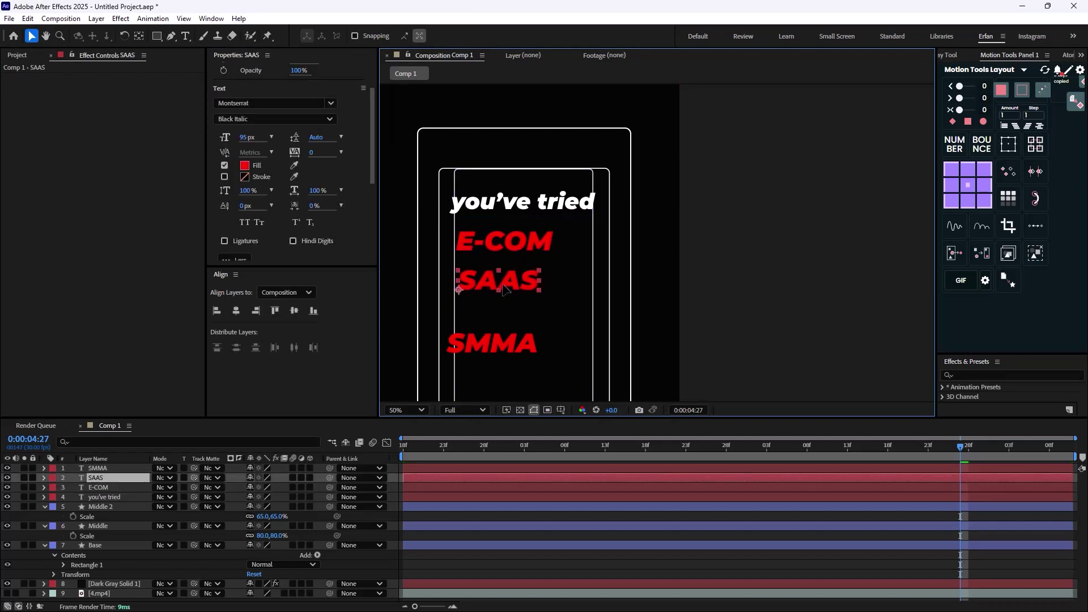
{"action": "left_click_drag", "start_coordinate": [489, 348], "coordinate": [498, 321]}
{"action": "left_click", "coordinate": [501, 289]}
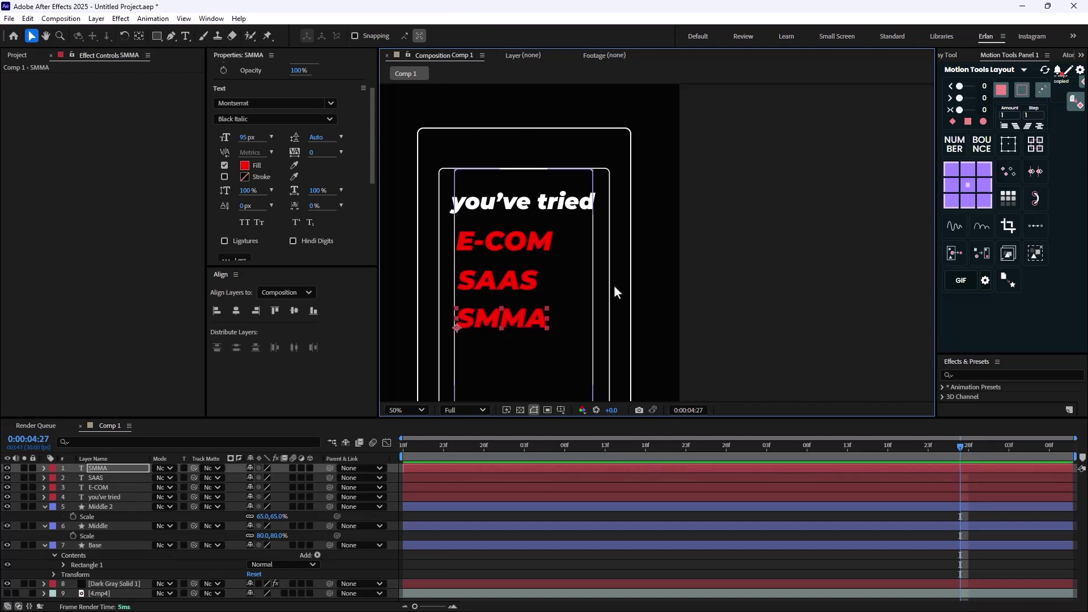
{"action": "key", "text": "comma"}
{"action": "key", "text": "comma"}
{"action": "key", "text": "comma"}
{"action": "key", "text": "comma"}
{"action": "key", "text": "period"}
{"action": "left_click", "coordinate": [720, 359]}
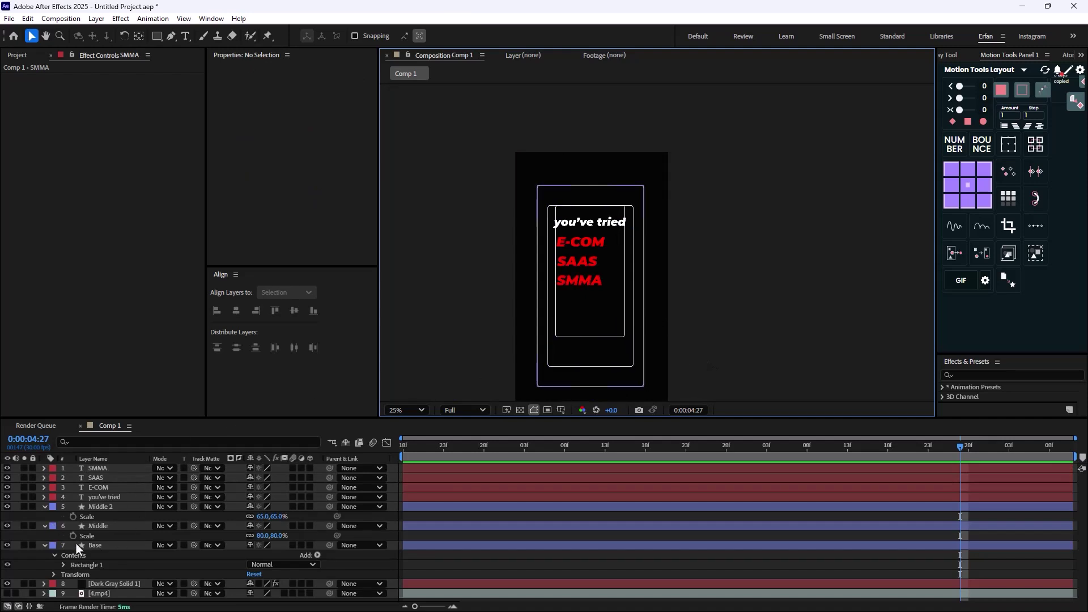
Collapse the expanded properties of the Middle 2, Middle and Base layers
{"action": "left_click", "coordinate": [44, 506]}
{"action": "left_click", "coordinate": [45, 517]}
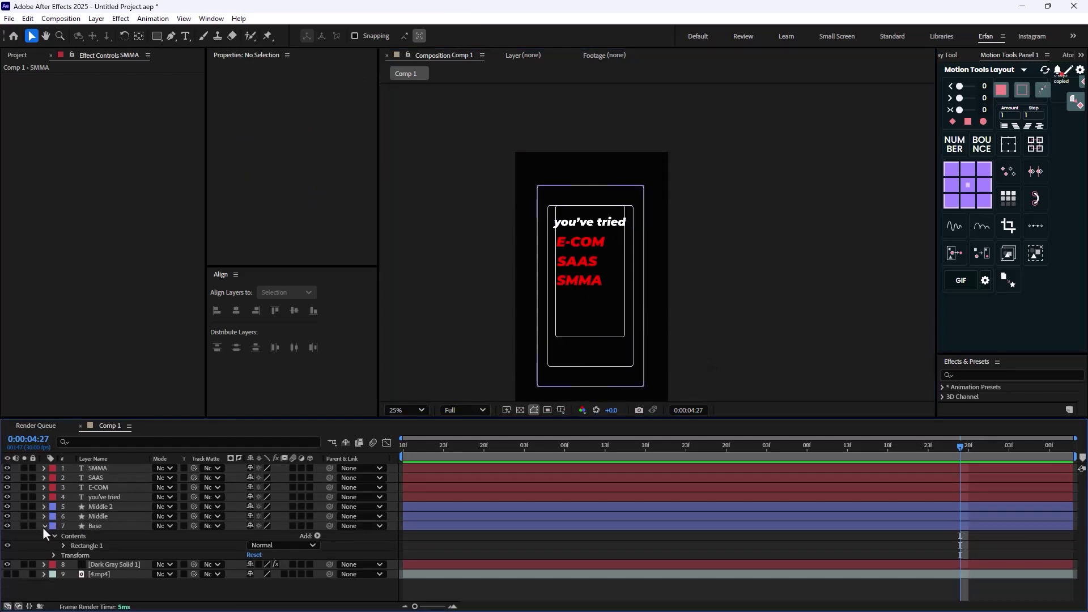
{"action": "left_click", "coordinate": [43, 527]}
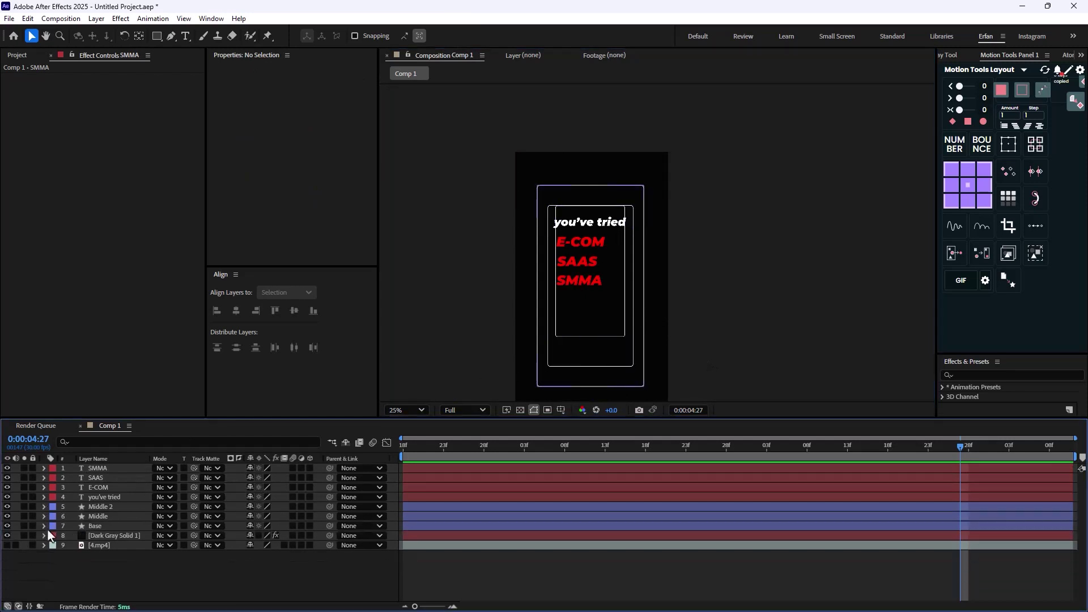
Solo the 4.mp4 footage and examine the coloured edges of its outer frame's upper corner up close
{"action": "left_click", "coordinate": [119, 537]}
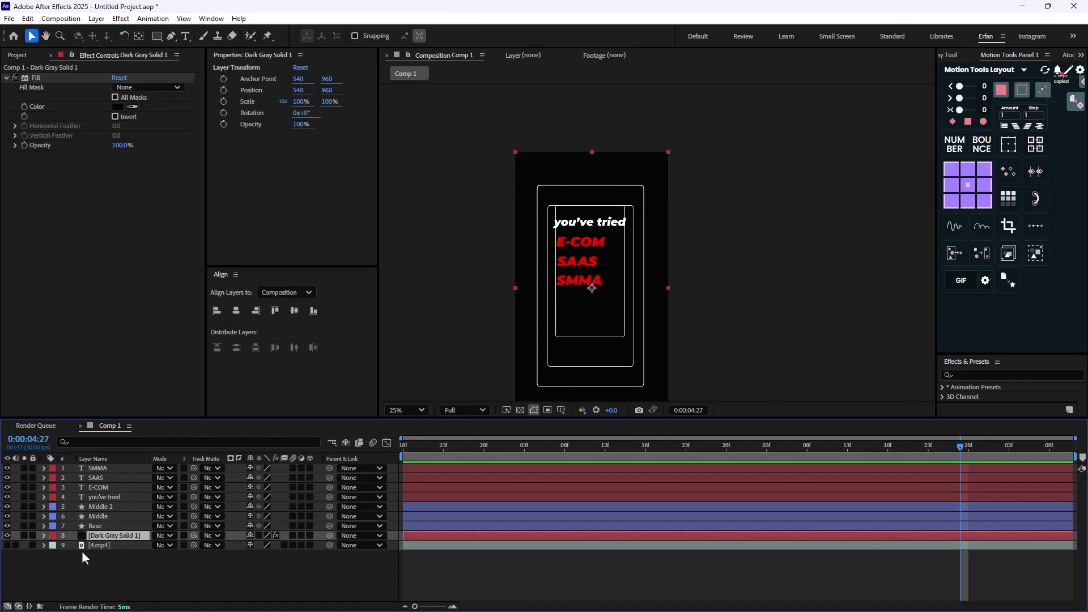
{"action": "left_click", "coordinate": [24, 546]}
{"action": "scroll", "coordinate": [563, 258], "scroll_direction": "up", "scroll_amount": 2}
{"action": "scroll", "coordinate": [564, 259], "scroll_direction": "up", "scroll_amount": 4}
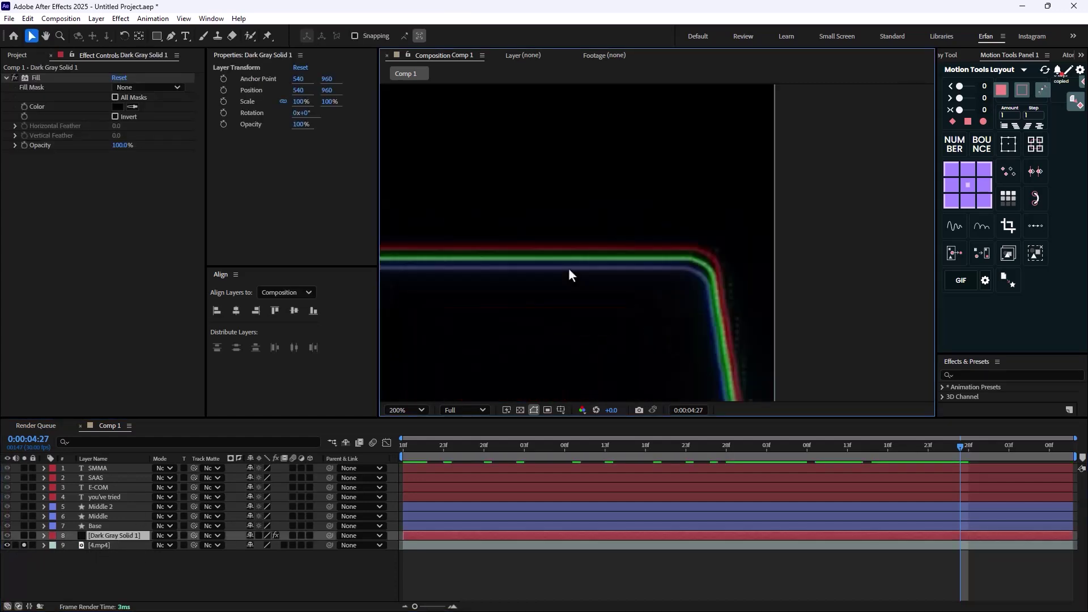
{"action": "scroll", "coordinate": [697, 301], "scroll_direction": "up", "scroll_amount": 2}
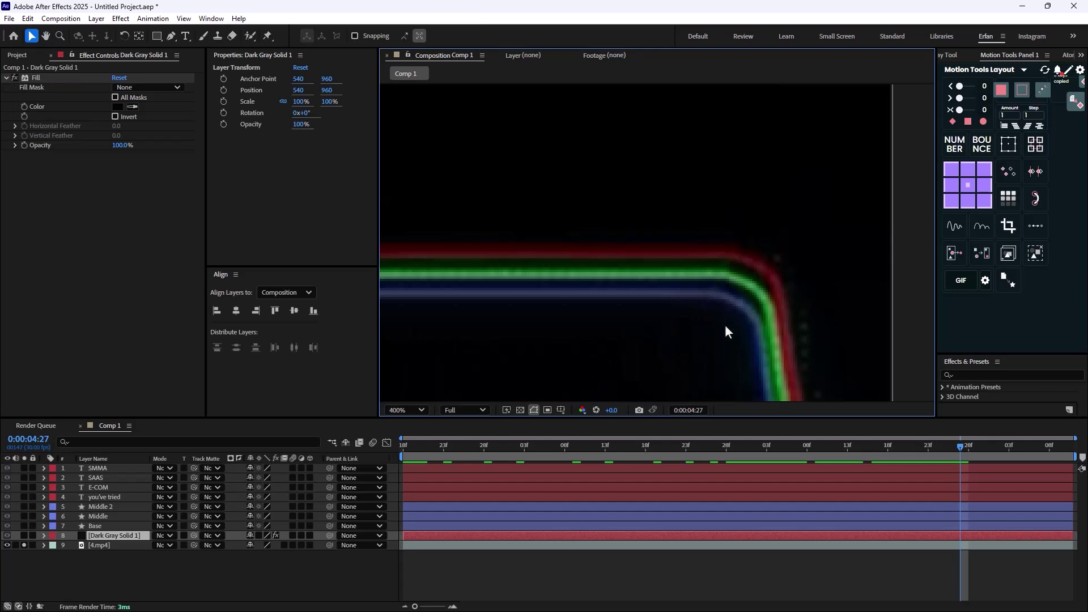
{"action": "scroll", "coordinate": [750, 278], "scroll_direction": "down", "scroll_amount": 6}
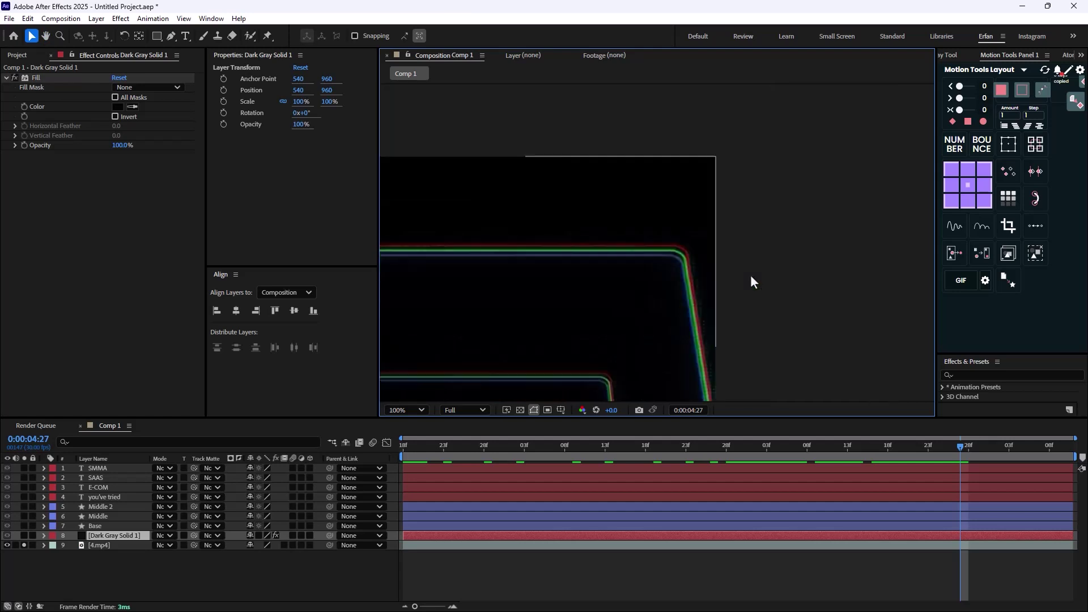
Change the quality and sampling setting of the 4.mp4 layer, then turn off its solo and clear the layer selection
{"action": "left_click", "coordinate": [266, 546]}
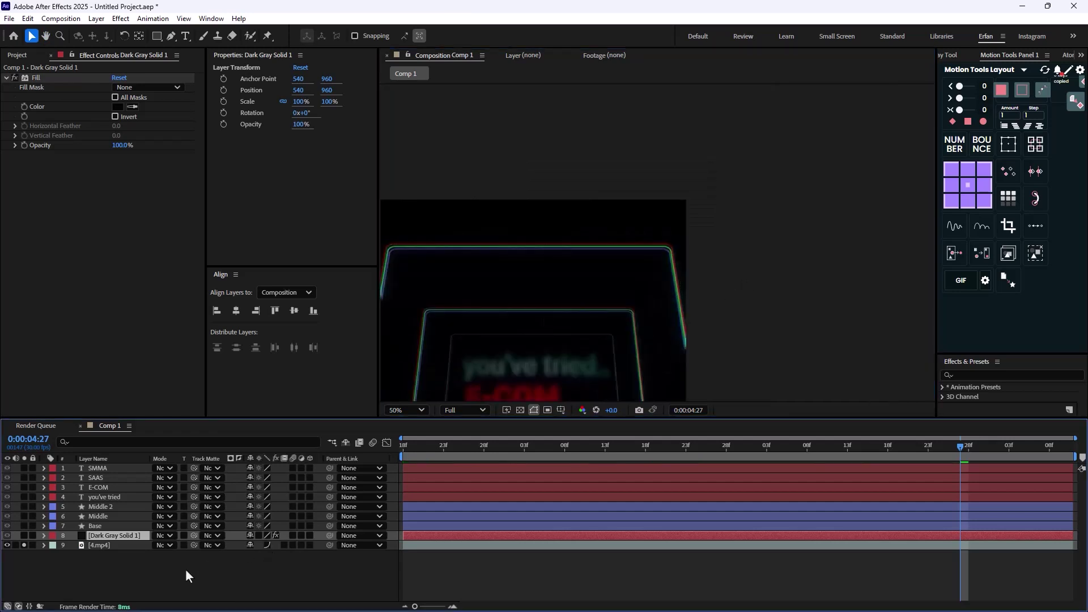
{"action": "left_click", "coordinate": [24, 545]}
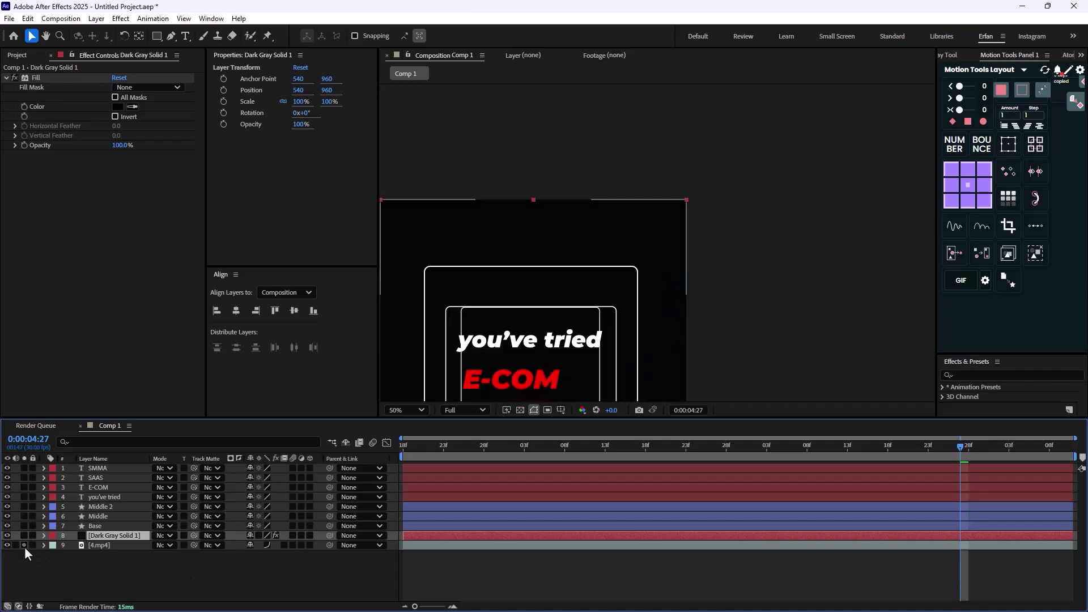
{"action": "left_click", "coordinate": [111, 573]}
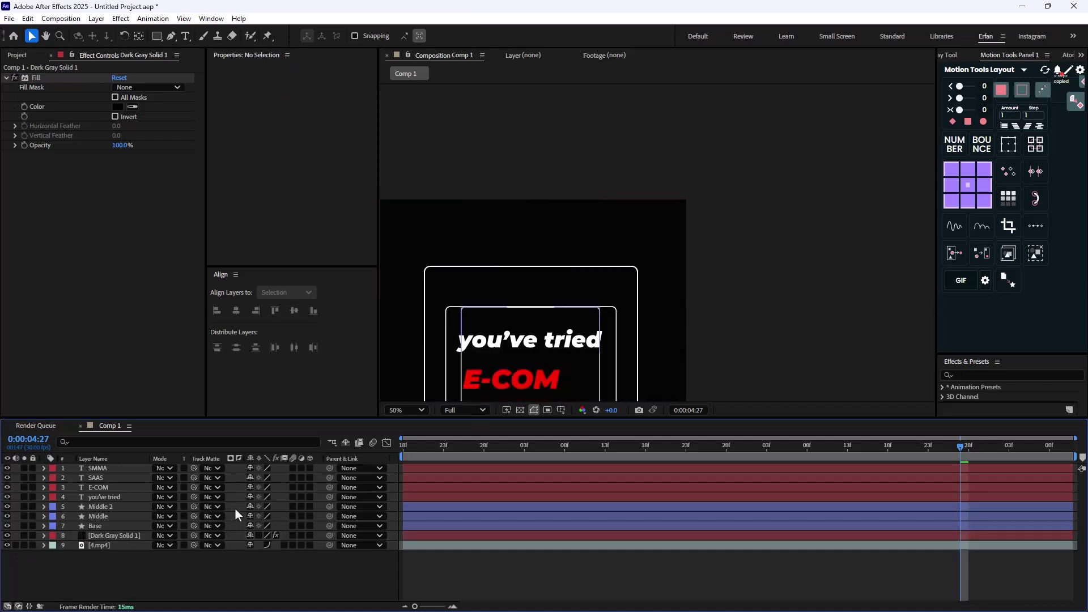
Create an adjustment layer and place it between the "you've tried" text and the Middle 2 shape layer
{"action": "left_click_drag", "start_coordinate": [512, 266], "coordinate": [529, 195]}
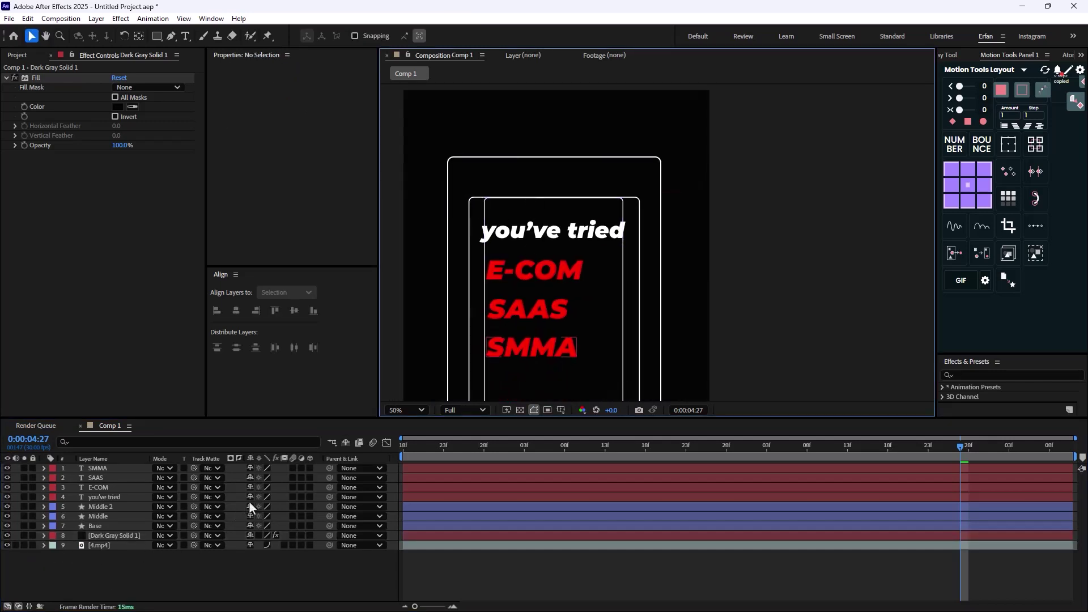
{"action": "right_click", "coordinate": [99, 580]}
{"action": "mouse_move", "coordinate": [217, 442]}
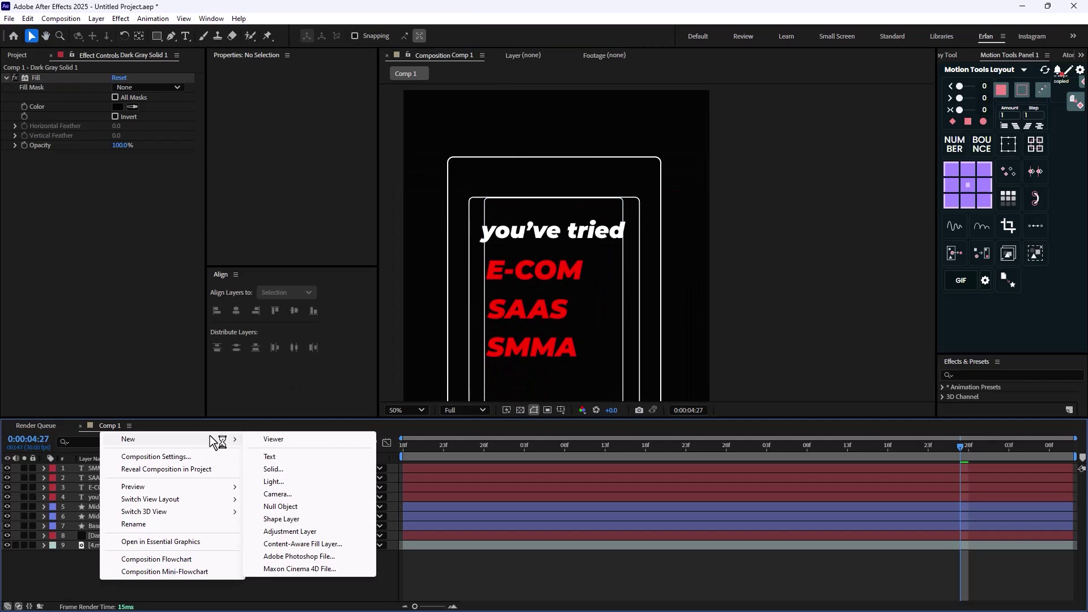
{"action": "left_click", "coordinate": [298, 534]}
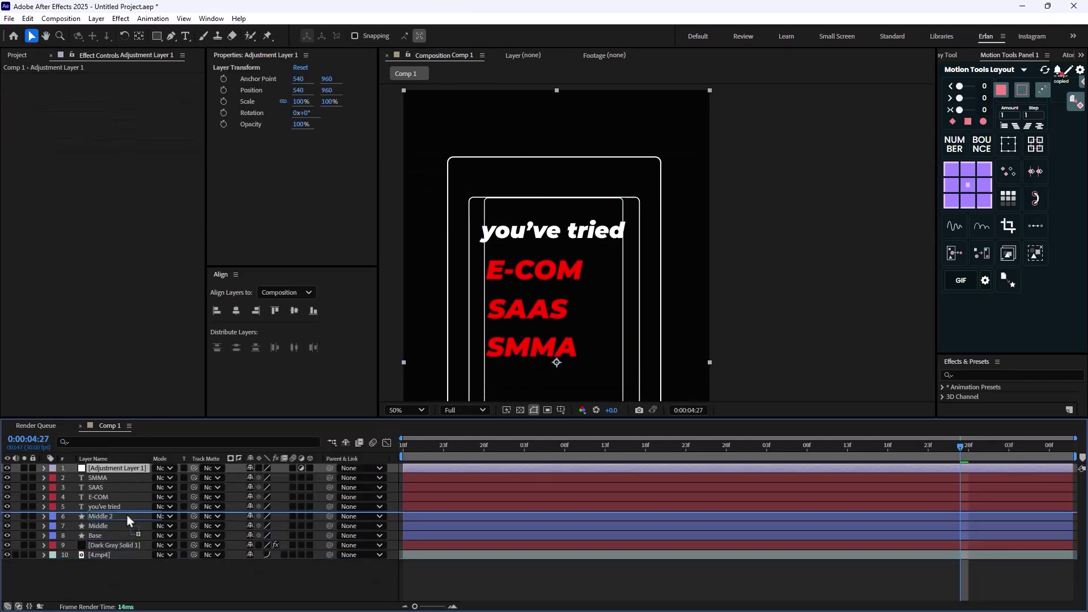
{"action": "left_click_drag", "start_coordinate": [127, 519], "coordinate": [127, 508]}
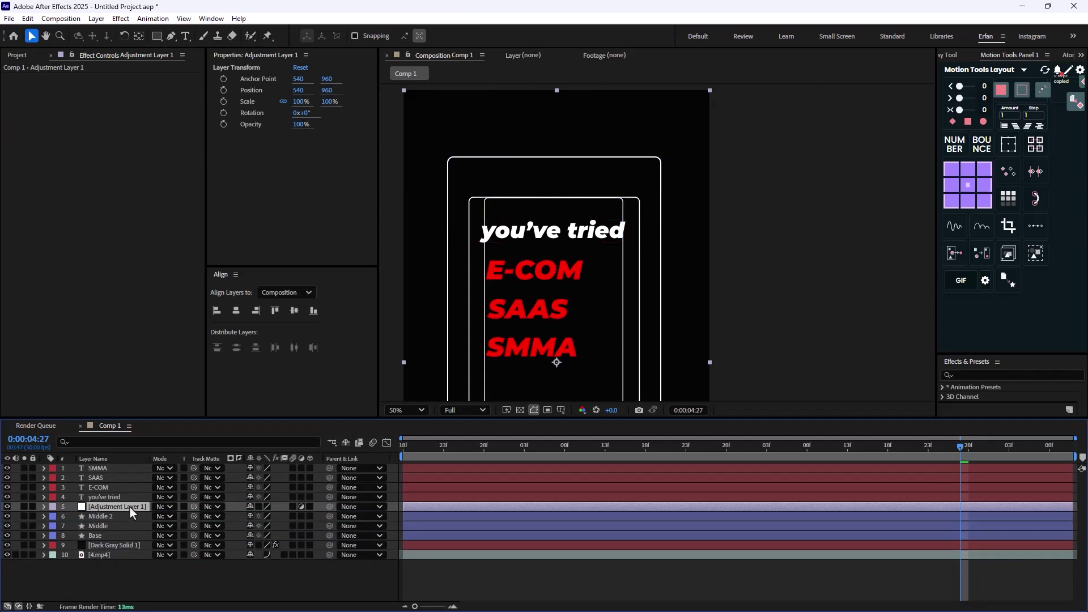
Search the effects for "dee" and apply Deep Glow 2 to the adjustment layer
{"action": "key", "text": "ctrl+space"}
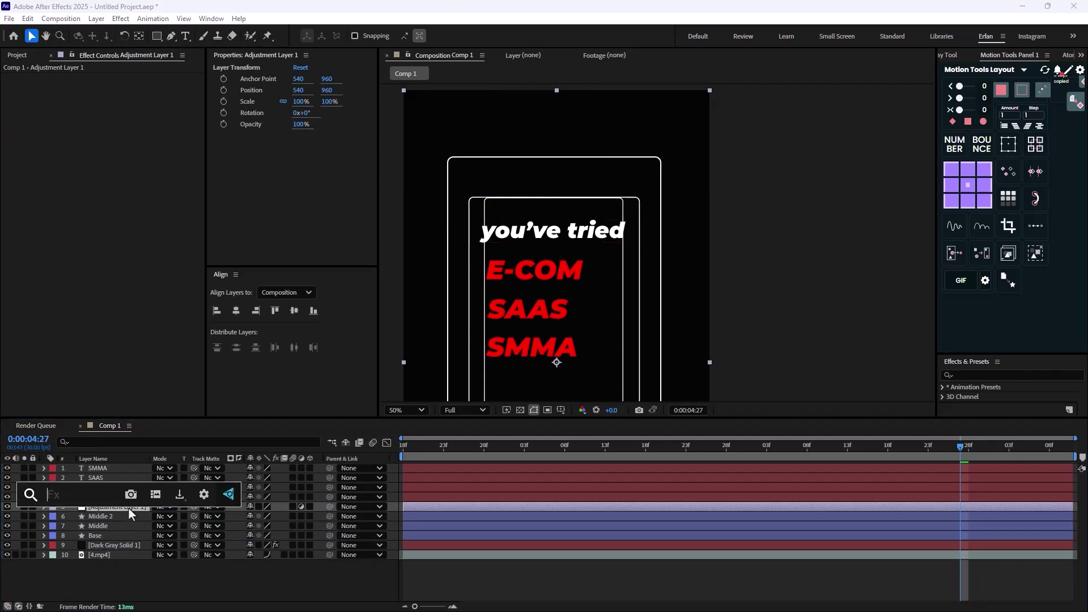
{"action": "type", "text": "dee"}
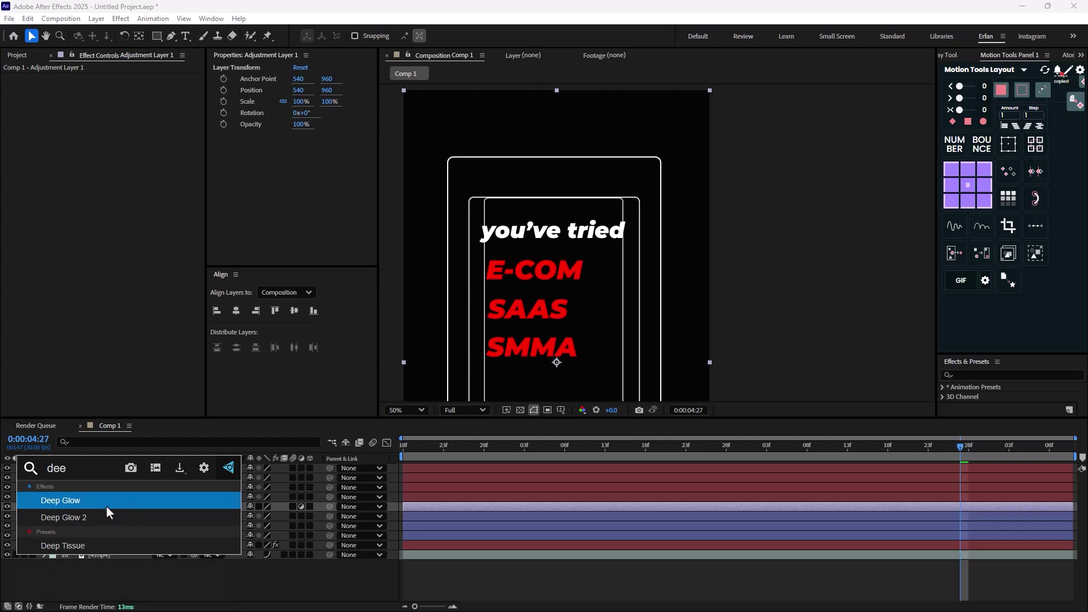
{"action": "left_click", "coordinate": [106, 516]}
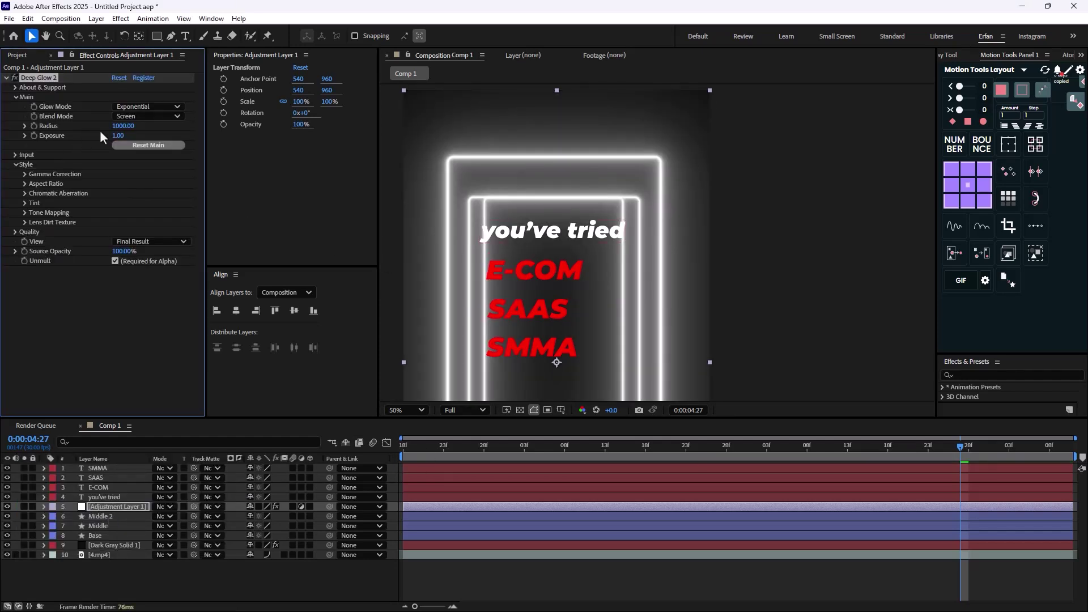
Set the Deep Glow 2 radius to 250 and its exposure to 0.65
{"action": "left_click_drag", "start_coordinate": [121, 126], "coordinate": [109, 161]}
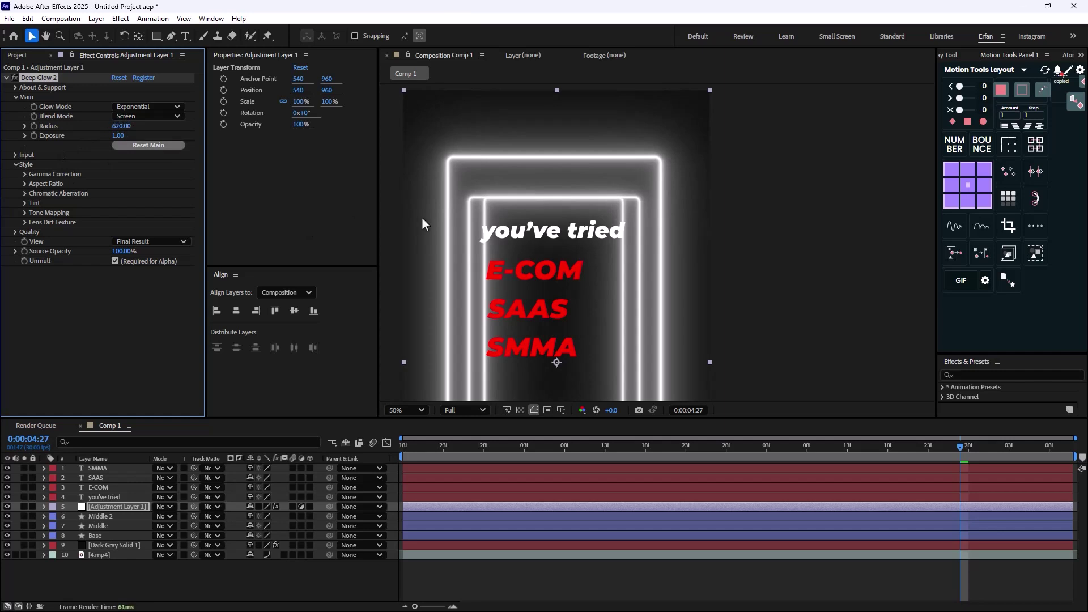
{"action": "left_click", "coordinate": [122, 126]}
{"action": "type", "text": "250"}
{"action": "key", "text": "Return"}
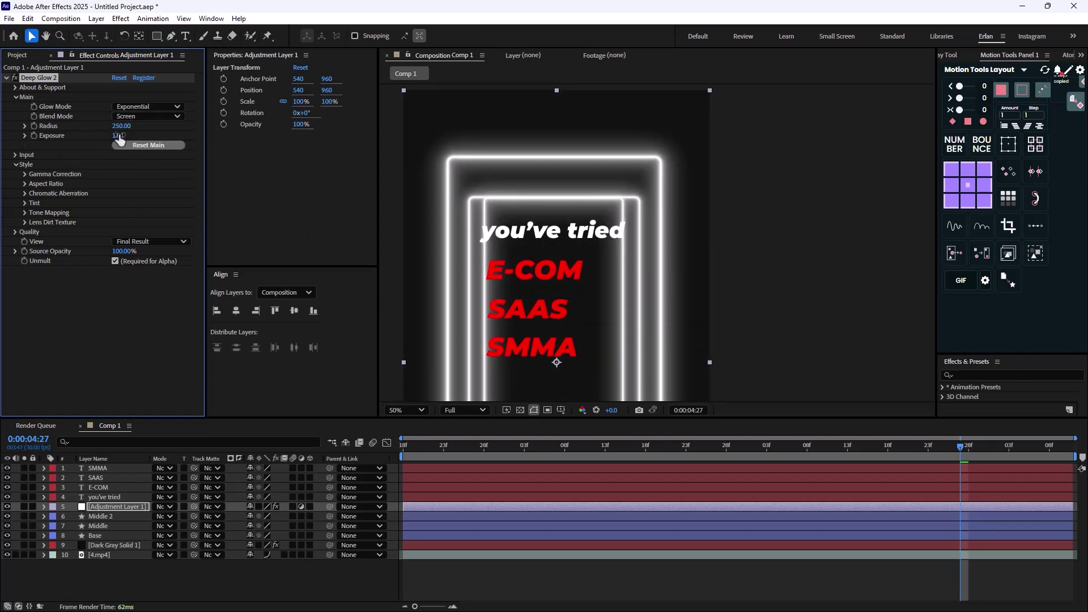
{"action": "left_click_drag", "start_coordinate": [119, 139], "coordinate": [11, 217]}
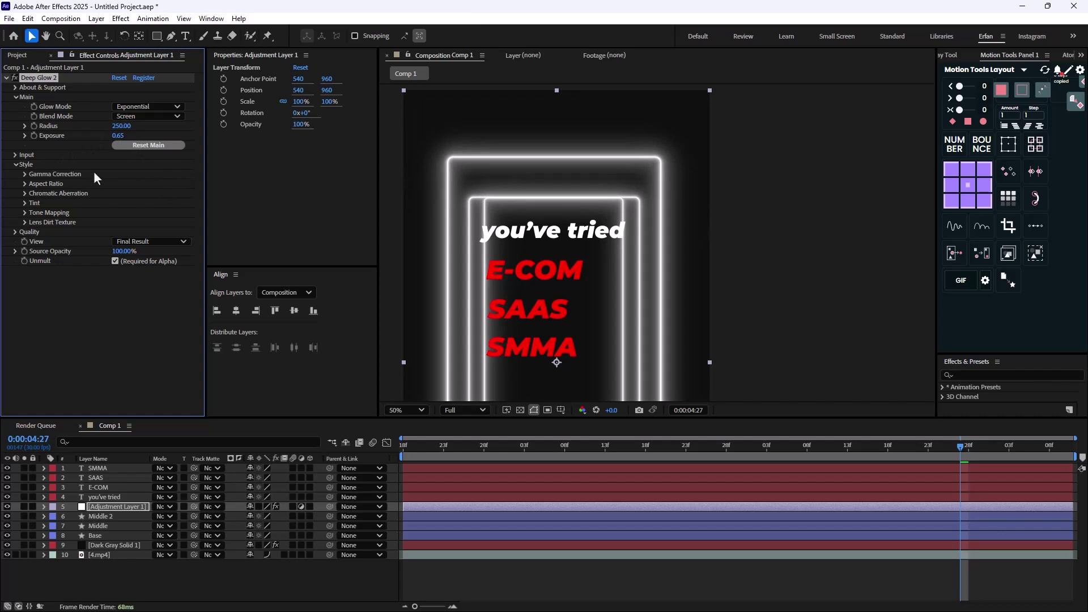
Lower the Deep Glow 2 exposure to 0.27 and enable both its pixel aberration and glow aberration
{"action": "left_click_drag", "start_coordinate": [118, 136], "coordinate": [3, 191]}
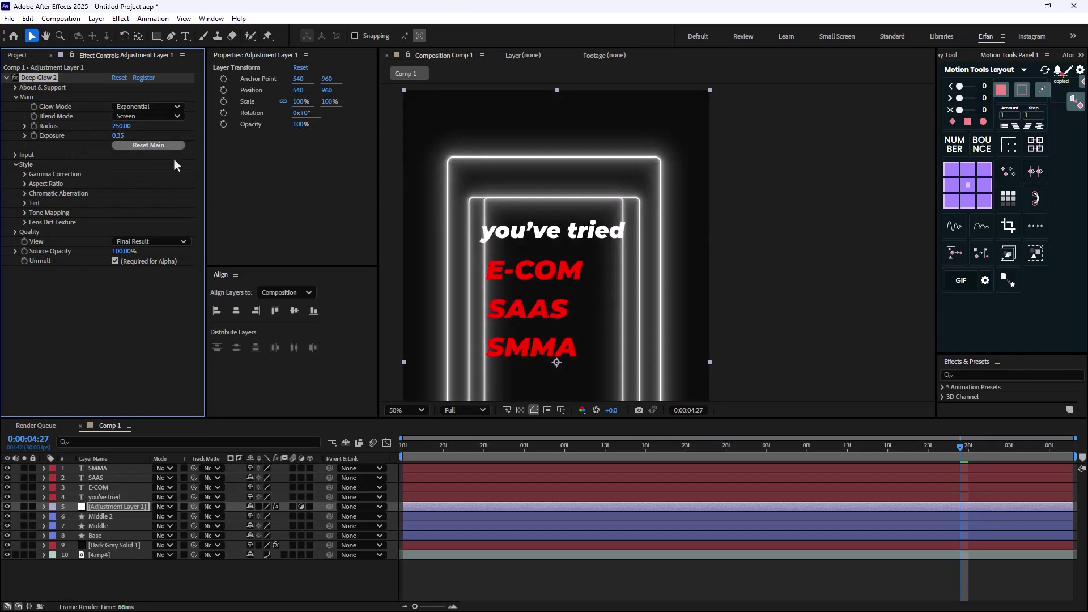
{"action": "left_click_drag", "start_coordinate": [119, 136], "coordinate": [83, 142]}
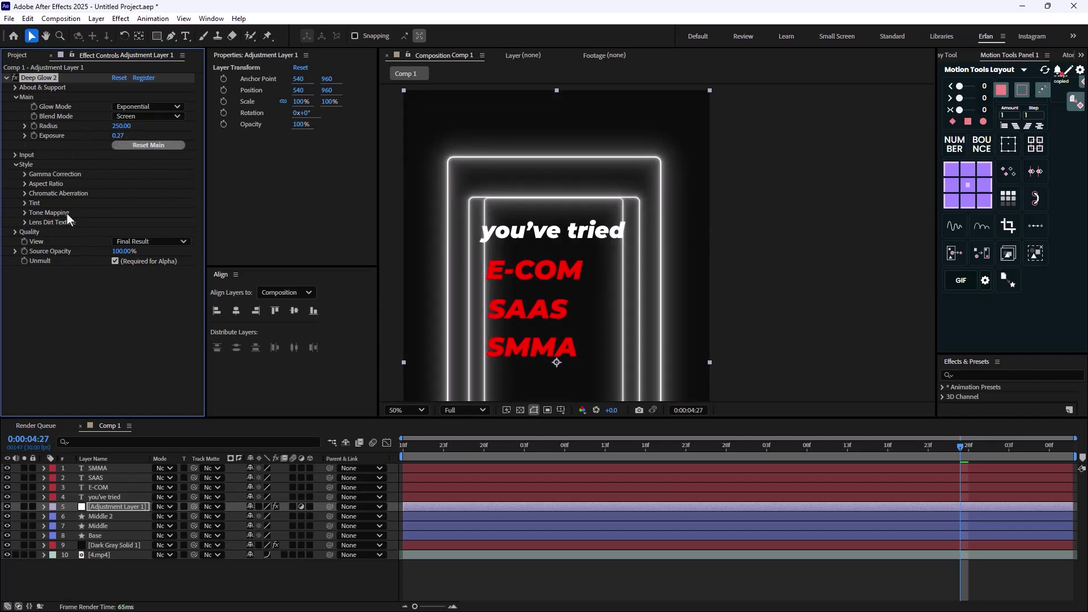
{"action": "left_click", "coordinate": [24, 194]}
{"action": "left_click", "coordinate": [115, 202]}
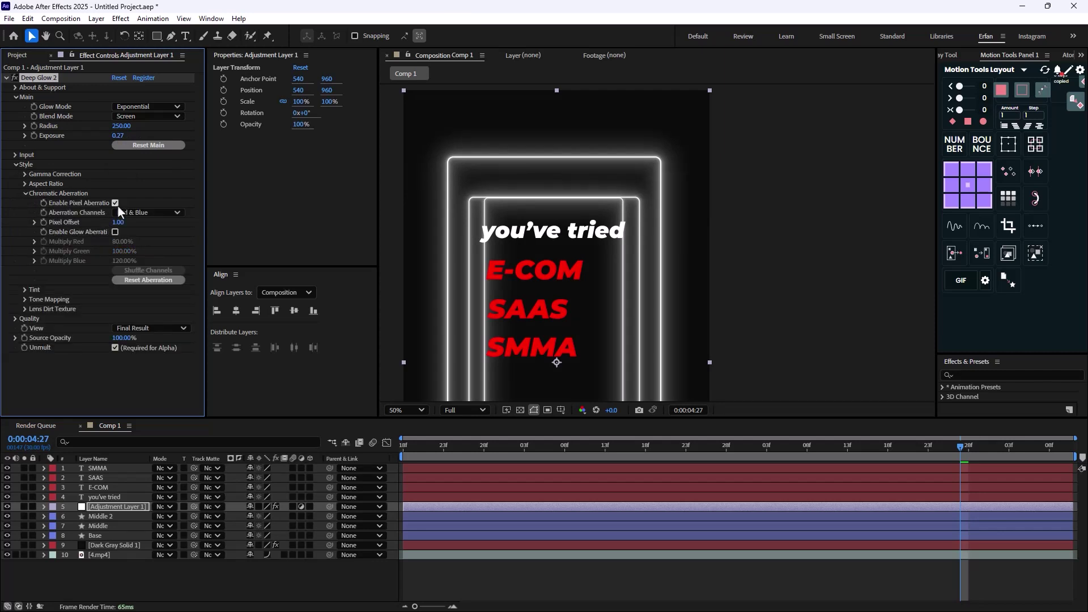
{"action": "key", "text": "period"}
{"action": "key", "text": "period"}
{"action": "key", "text": "period"}
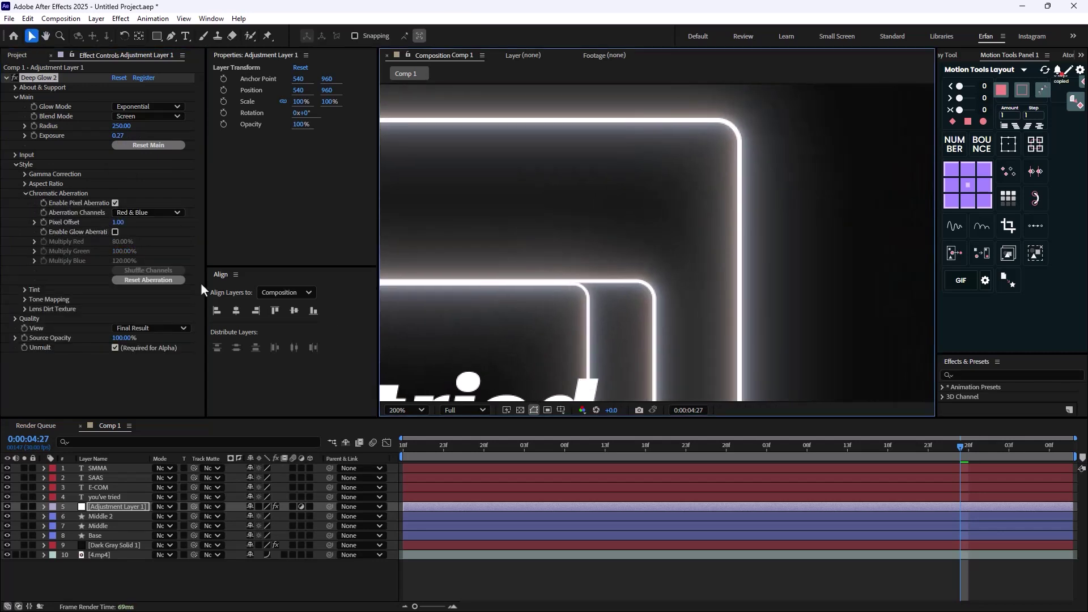
{"action": "left_click", "coordinate": [116, 232]}
{"action": "left_click_drag", "start_coordinate": [524, 196], "coordinate": [524, 257]}
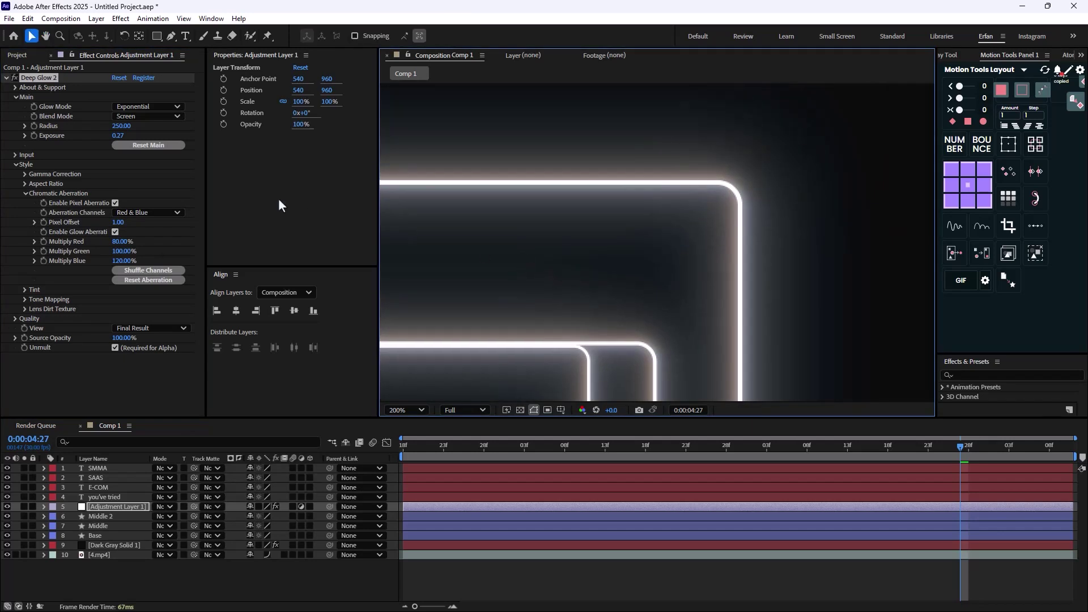
Set the Deep Glow 2 aberration channels to Red & Green, its radius to 20 and its exposure to 0.18
{"action": "left_click", "coordinate": [149, 212]}
{"action": "left_click", "coordinate": [169, 226]}
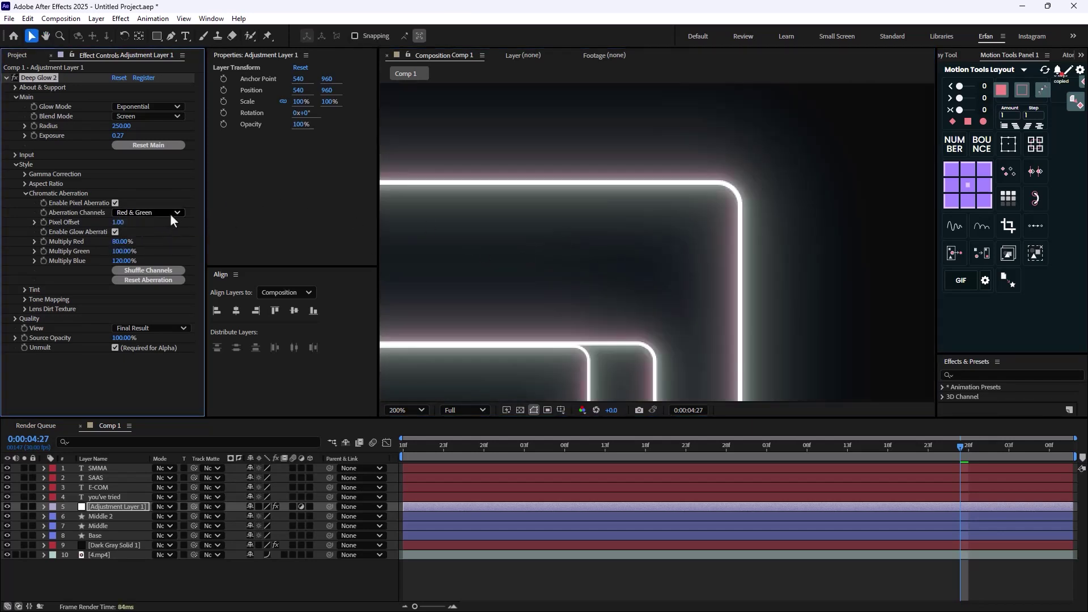
{"action": "left_click", "coordinate": [172, 214]}
{"action": "left_click", "coordinate": [164, 250]}
{"action": "left_click", "coordinate": [170, 211]}
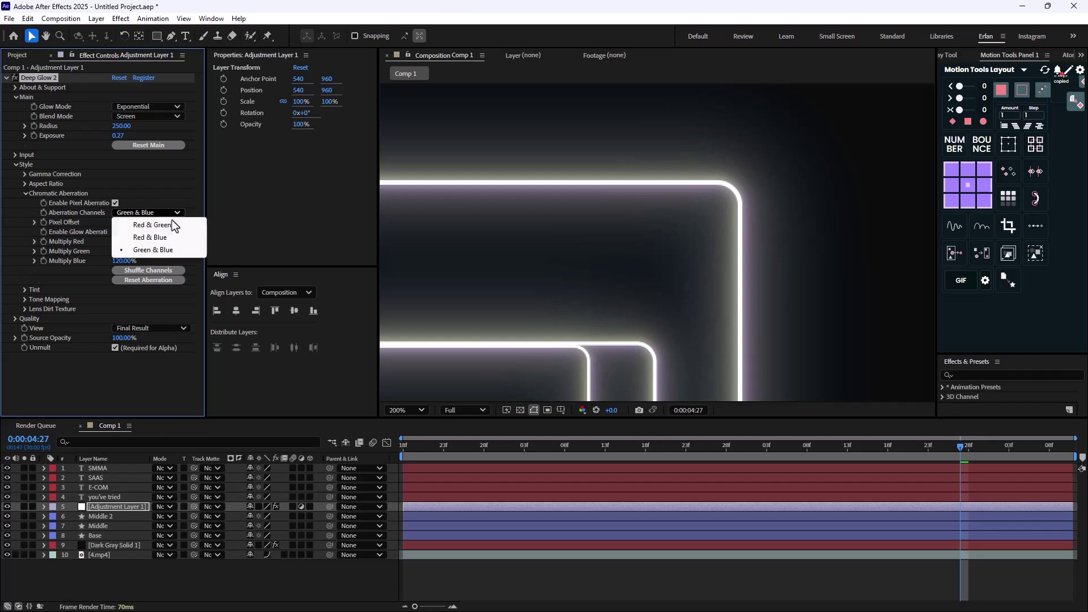
{"action": "left_click", "coordinate": [172, 225]}
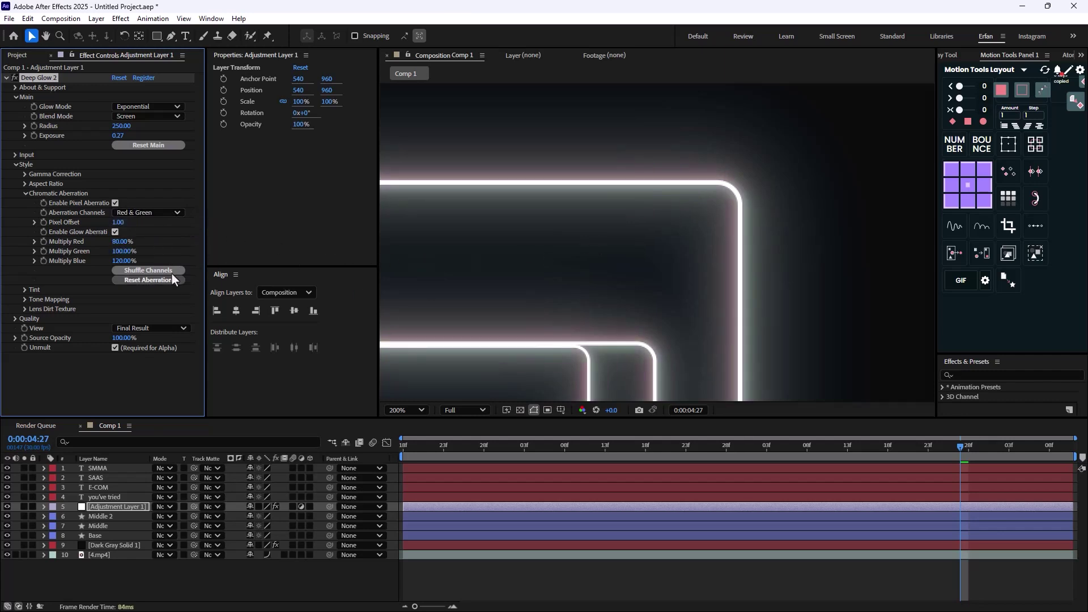
{"action": "left_click_drag", "start_coordinate": [117, 143], "coordinate": [9, 148]}
{"action": "scroll", "coordinate": [553, 269], "scroll_direction": "down", "scroll_amount": 2}
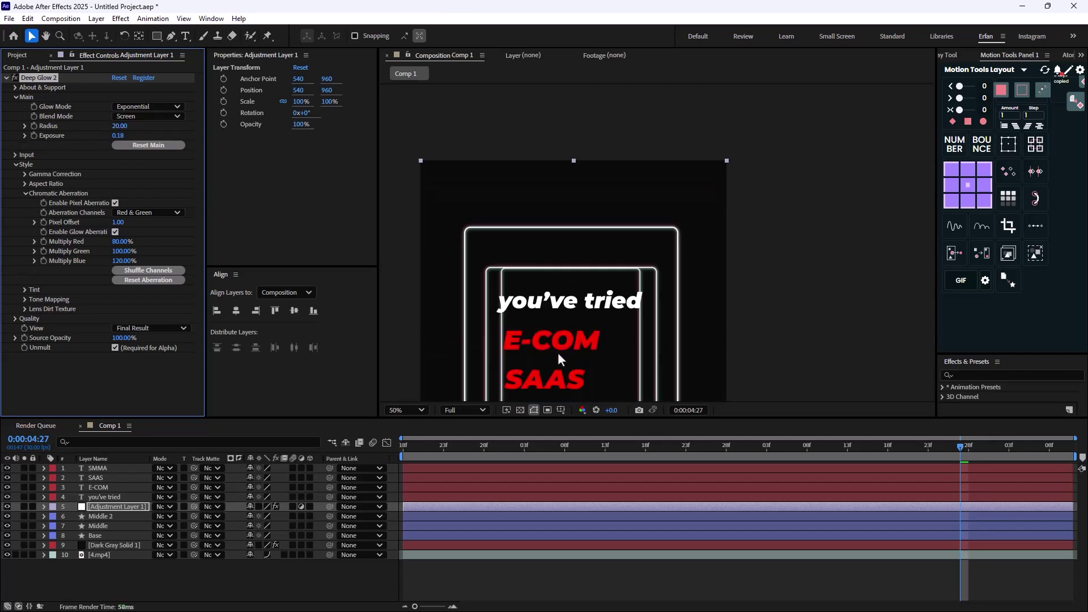
Duplicate the adjustment layer and remove all effects from the upper copy
{"action": "left_click", "coordinate": [116, 572]}
{"action": "left_click", "coordinate": [124, 510]}
{"action": "key", "text": "ctrl+d"}
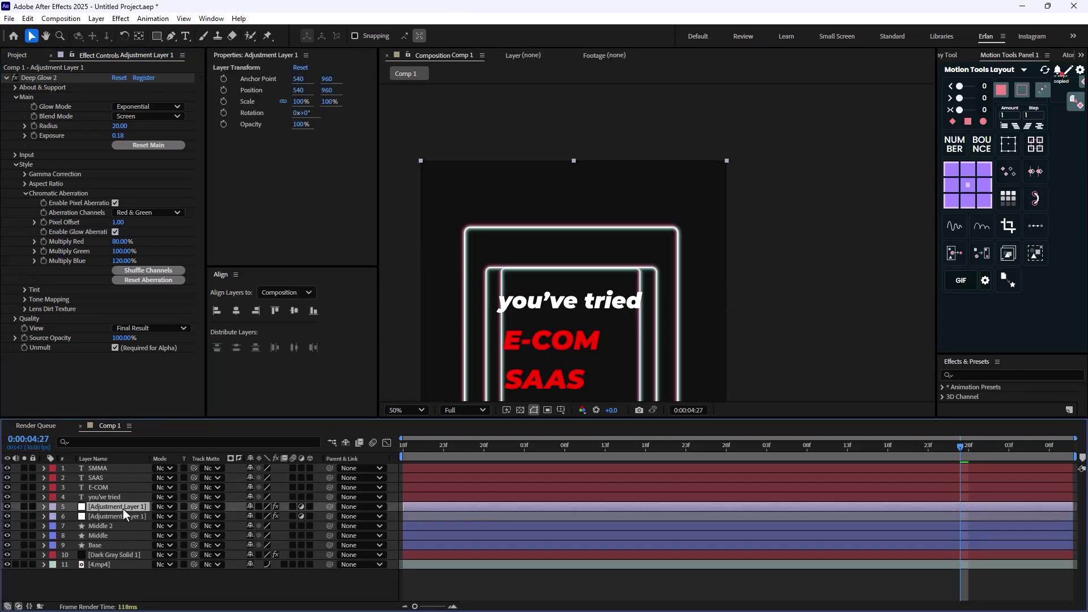
{"action": "key", "text": "ctrl+shift+e"}
Search the effects for "chromat" and apply BCC+Chromatic Aberration to the upper adjustment layer
{"action": "key", "text": "ctrl+space"}
{"action": "type", "text": "chromat"}
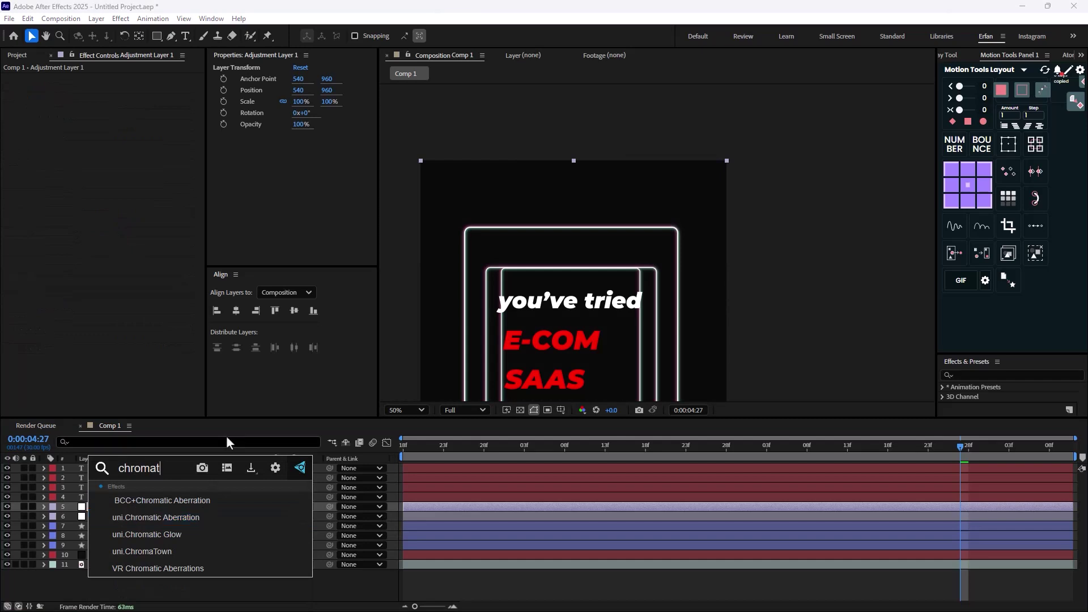
{"action": "left_click", "coordinate": [165, 502]}
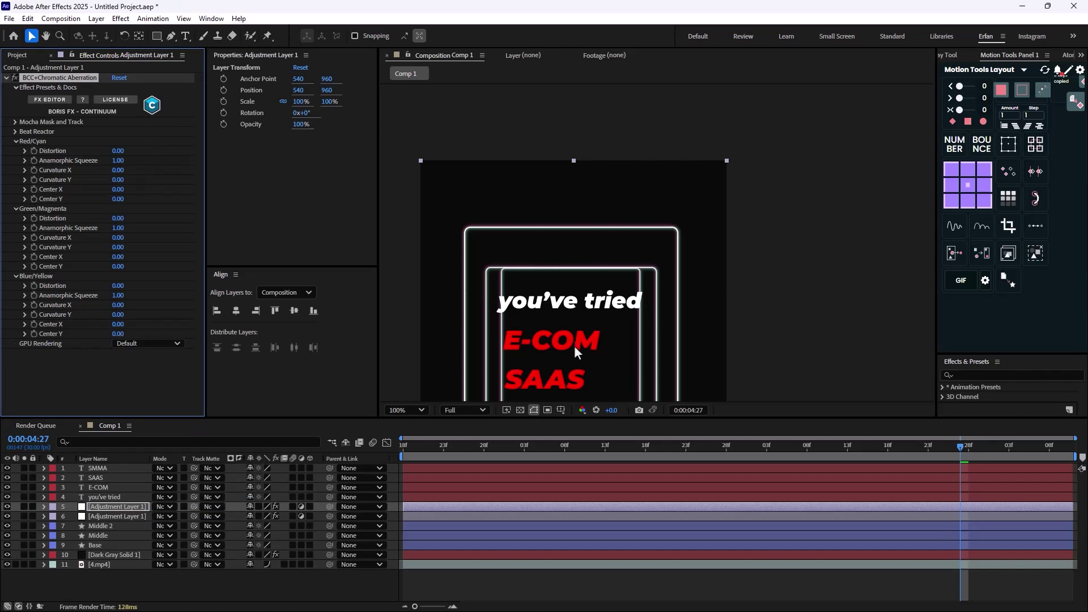
Try a Red/Cyan distortion of 31 and a Green/Magenta distortion of -60 in BCC+Chromatic Aberration
{"action": "scroll", "coordinate": [577, 351], "scroll_direction": "up", "scroll_amount": 2}
{"action": "left_click_drag", "start_coordinate": [126, 152], "coordinate": [163, 153]}
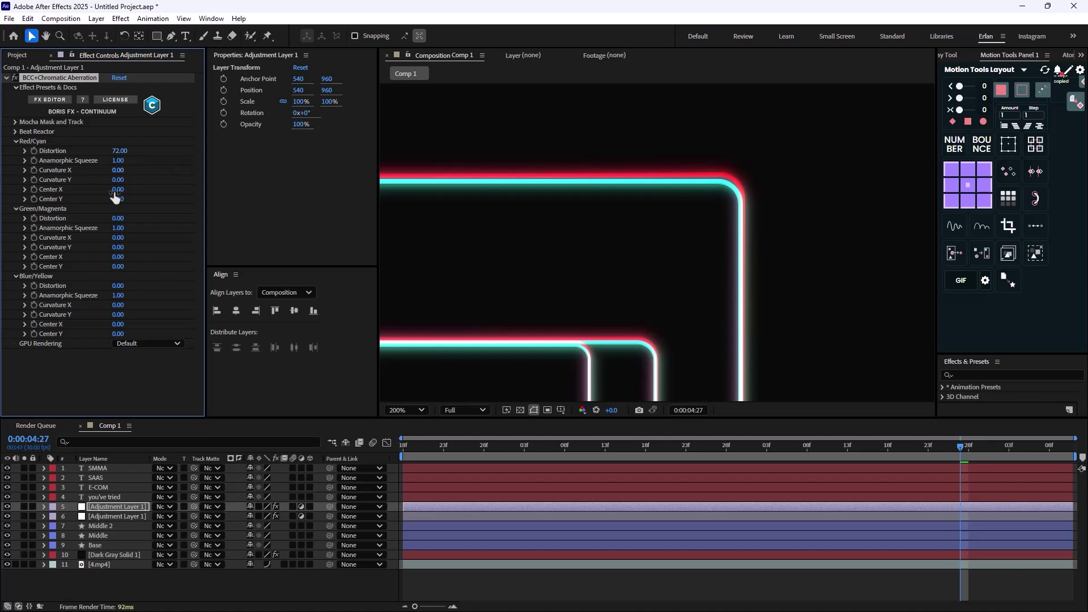
{"action": "left_click_drag", "start_coordinate": [118, 220], "coordinate": [189, 215]}
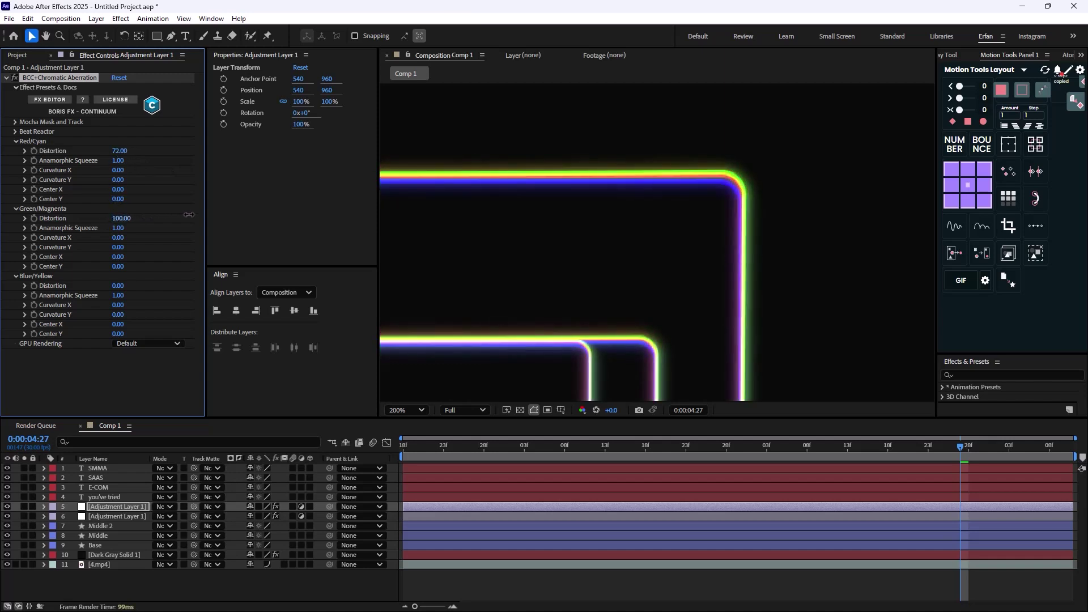
{"action": "left_click_drag", "start_coordinate": [121, 218], "coordinate": [66, 253]}
{"action": "left_click_drag", "start_coordinate": [120, 151], "coordinate": [119, 212]}
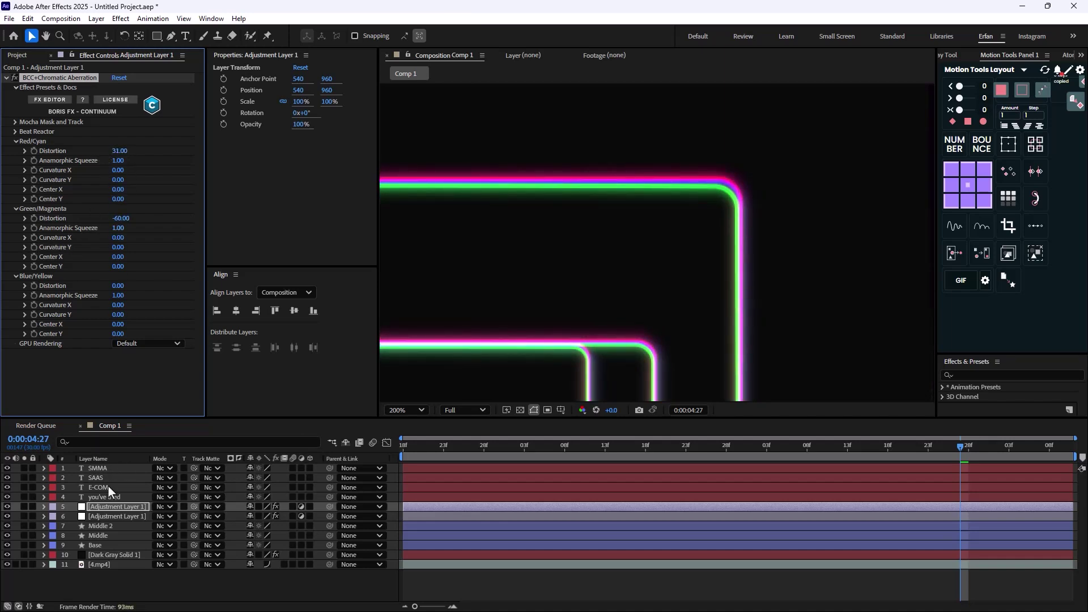
Toggle the visibility of the Deep Glow 2 adjustment layer to compare the frames with and without the glow
{"action": "left_click", "coordinate": [102, 514]}
{"action": "left_click", "coordinate": [7, 517]}
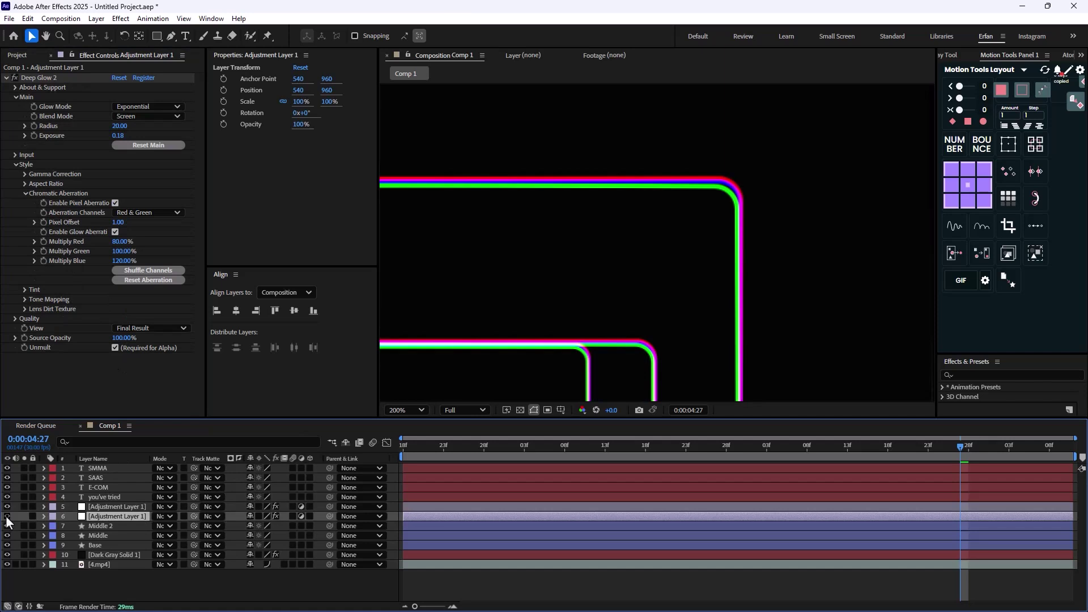
{"action": "left_click", "coordinate": [7, 516]}
{"action": "left_click", "coordinate": [7, 517]}
{"action": "left_click", "coordinate": [6, 517]}
{"action": "scroll", "coordinate": [671, 286], "scroll_direction": "down", "scroll_amount": 1}
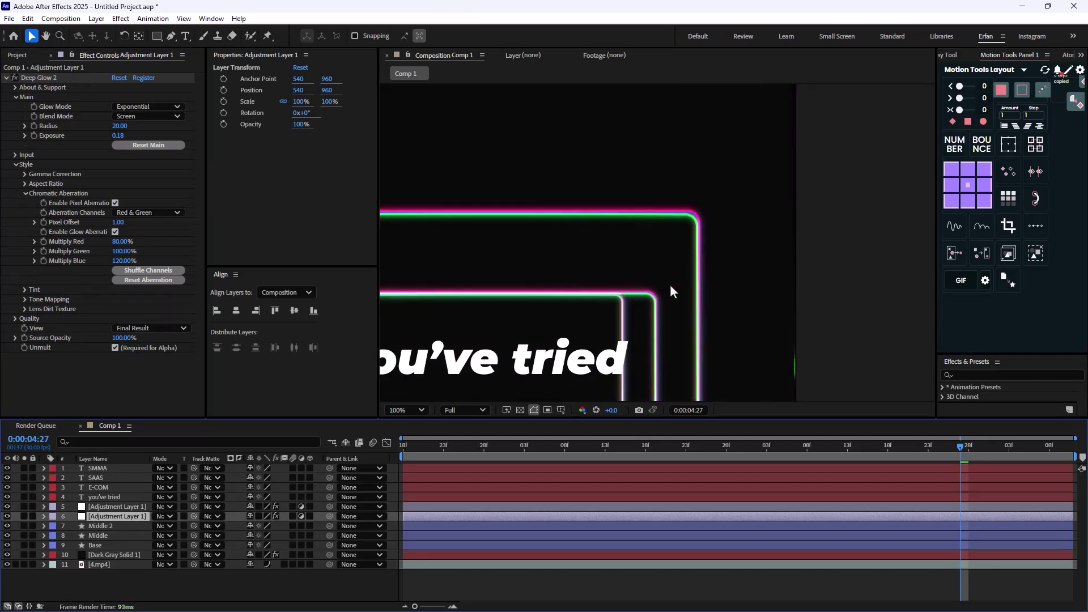
Set the Red/Cyan distortion of the upper adjustment layer's chromatic aberration to 13, then clear the layer selection
{"action": "left_click", "coordinate": [124, 506]}
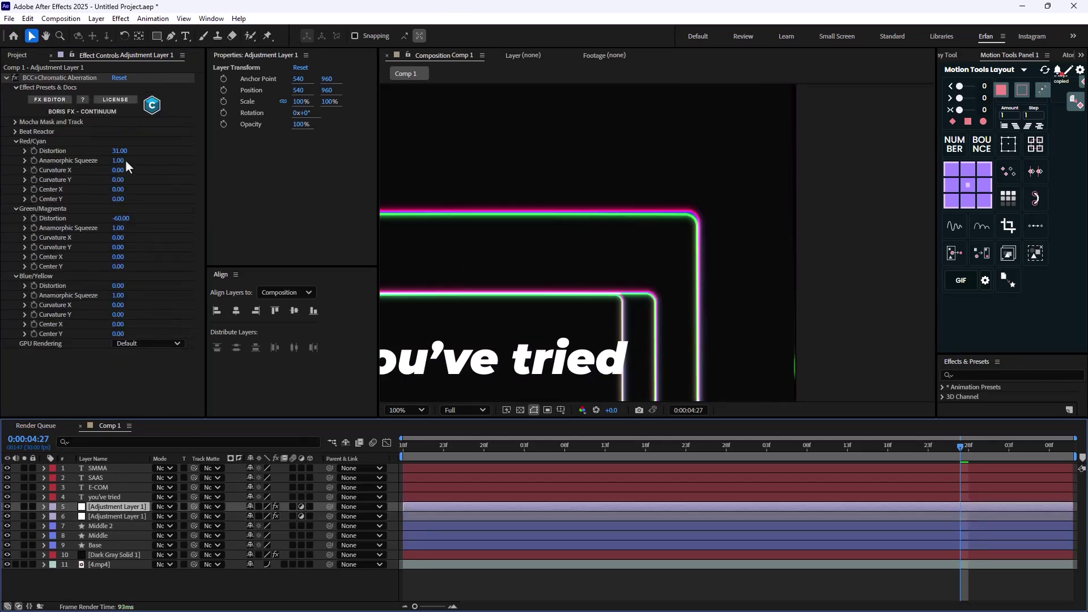
{"action": "mouse_move", "coordinate": [119, 152]}
{"action": "left_mouse_down"}
{"action": "mouse_move", "coordinate": [102, 156]}
{"action": "mouse_move", "coordinate": [112, 156]}
{"action": "left_mouse_up"}
{"action": "scroll", "coordinate": [611, 307], "scroll_direction": "down", "scroll_amount": 1}
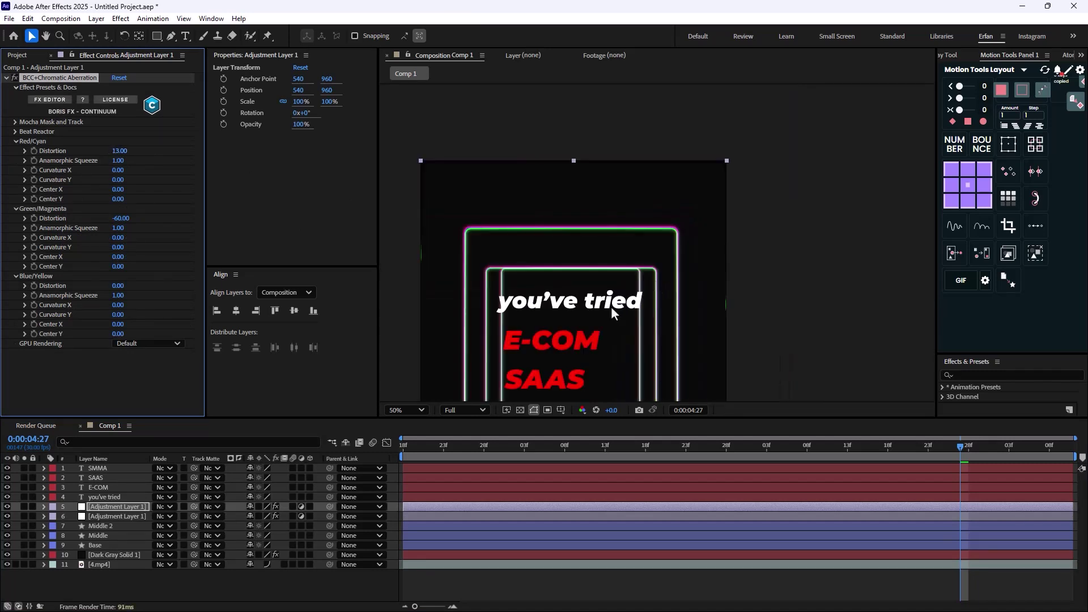
{"action": "scroll", "coordinate": [550, 301], "scroll_direction": "down", "scroll_amount": 1}
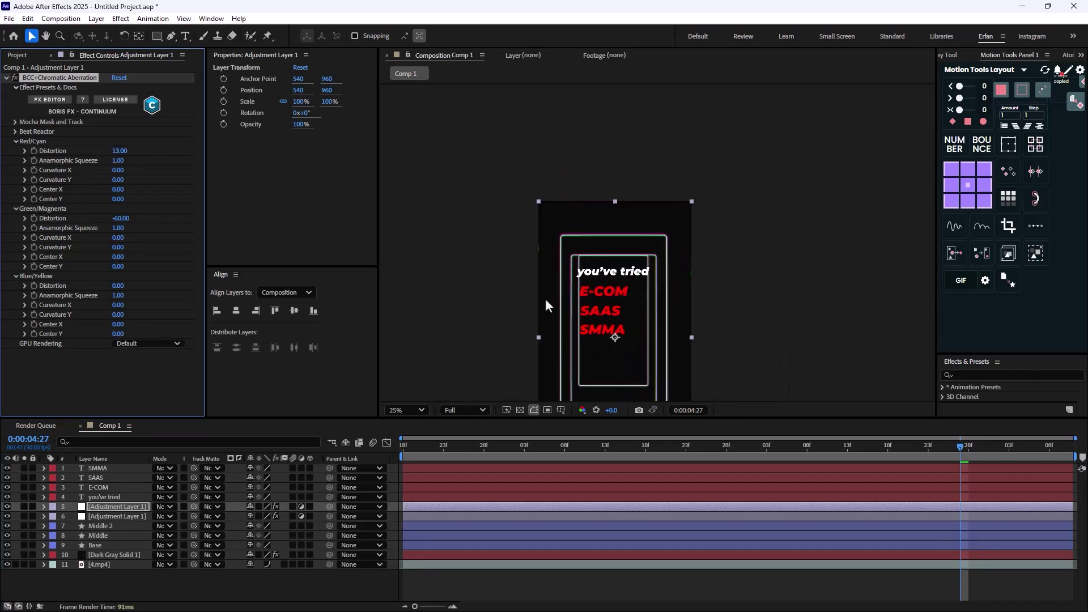
{"action": "left_click", "coordinate": [767, 320]}
{"action": "scroll", "coordinate": [650, 310], "scroll_direction": "up", "scroll_amount": 1}
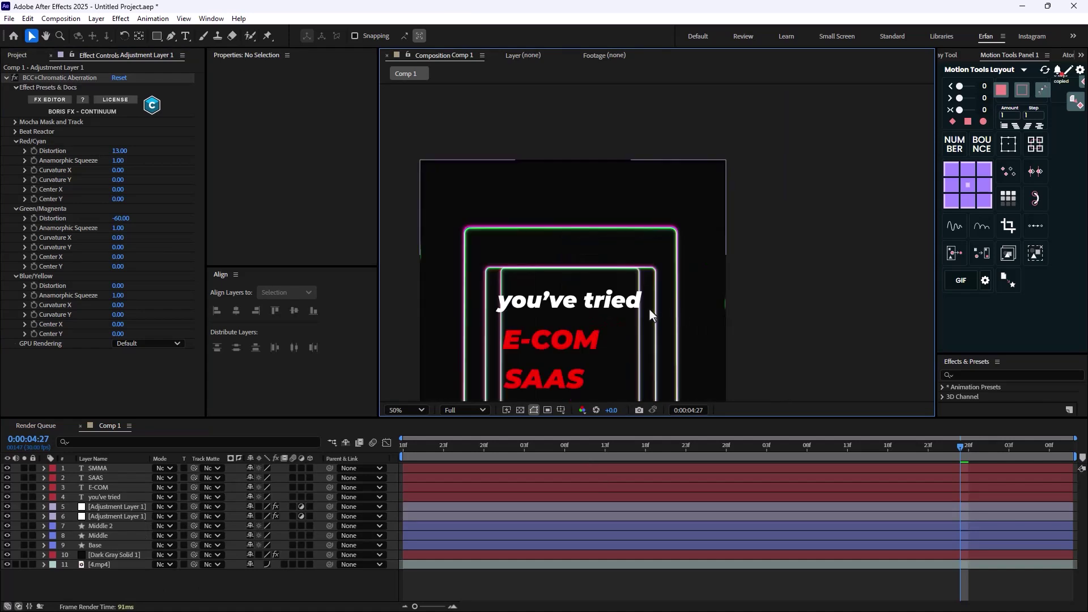
Set the Green/Magenta distortion of the upper adjustment layer's chromatic aberration to 0
{"action": "left_click", "coordinate": [115, 508]}
{"action": "left_click_drag", "start_coordinate": [120, 220], "coordinate": [99, 240]}
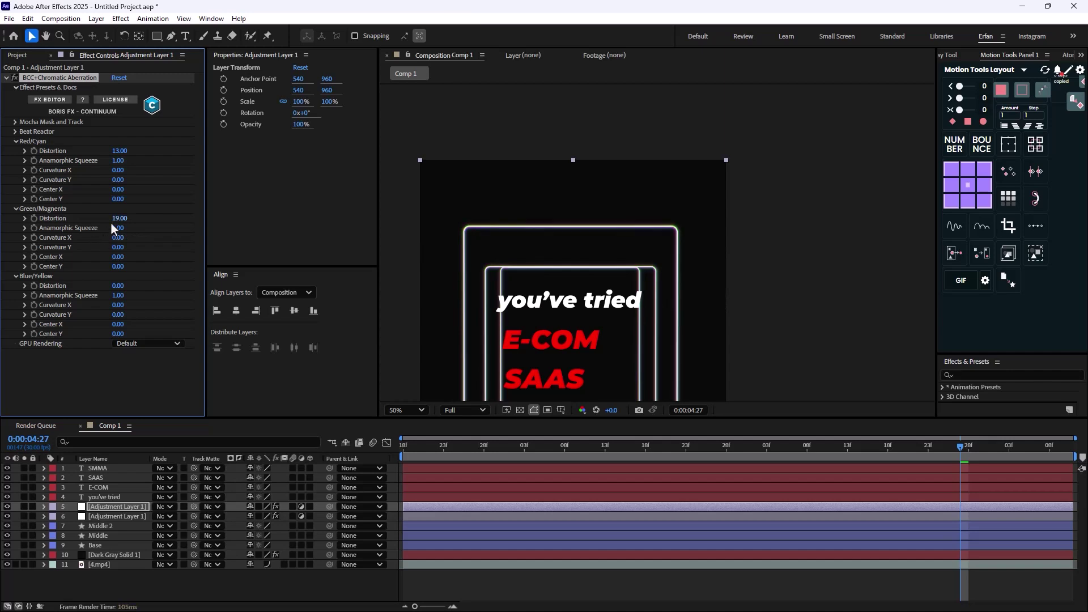
{"action": "left_click", "coordinate": [120, 218]}
{"action": "type", "text": "0"}
{"action": "key", "text": "Return"}
{"action": "scroll", "coordinate": [644, 244], "scroll_direction": "up", "scroll_amount": 2}
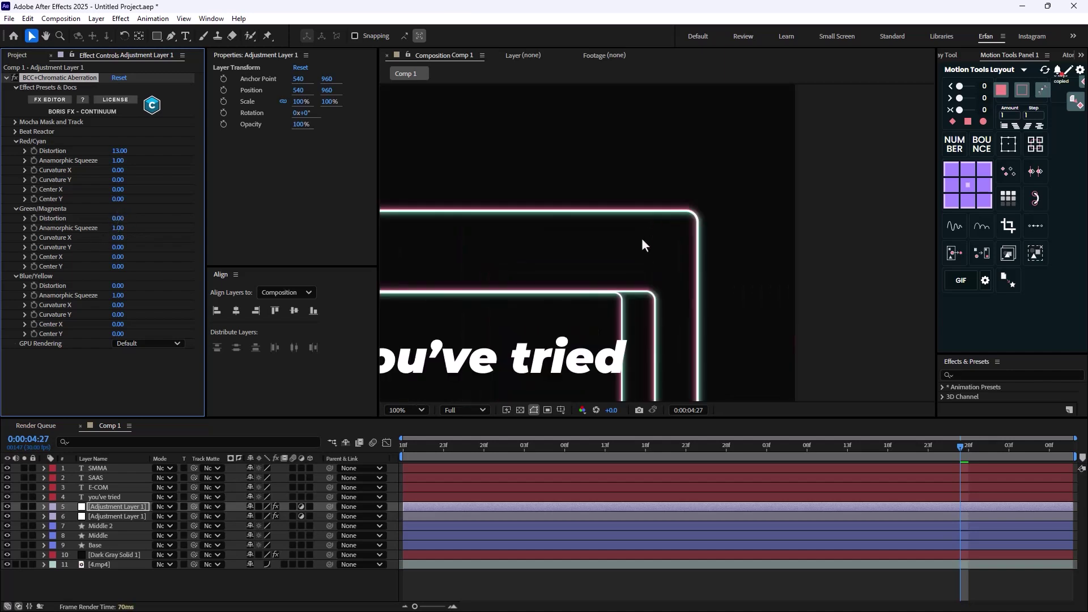
Set the Green/Magenta distortion to 41 and the Blue/Yellow distortion to 64 in BCC+Chromatic Aberration
{"action": "left_click_drag", "start_coordinate": [115, 222], "coordinate": [139, 219]}
{"action": "left_click_drag", "start_coordinate": [118, 287], "coordinate": [144, 288]}
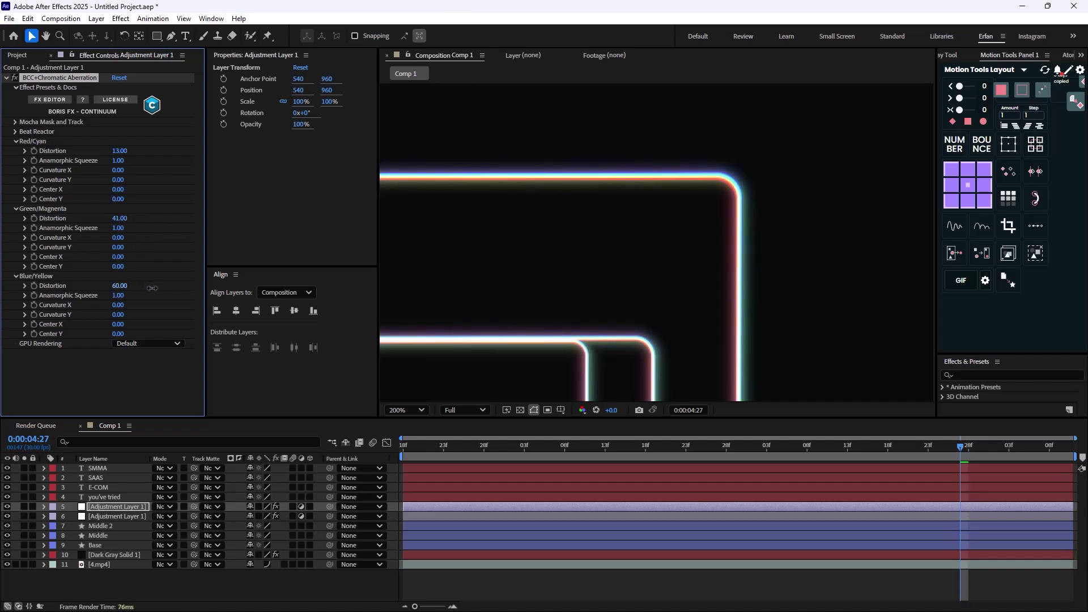
{"action": "scroll", "coordinate": [564, 205], "scroll_direction": "down", "scroll_amount": 2}
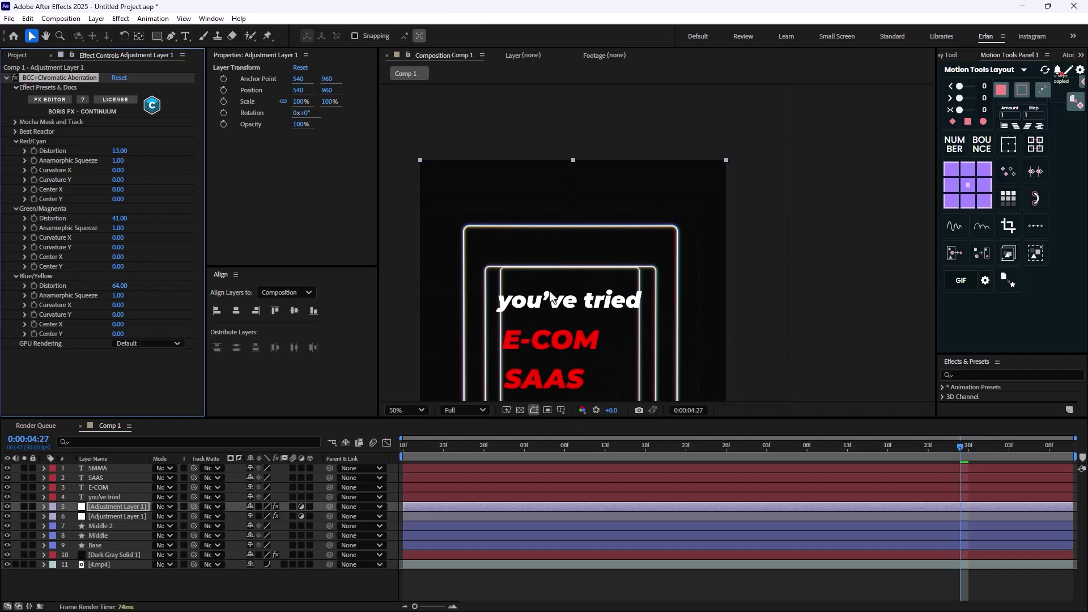
{"action": "key", "text": "comma"}
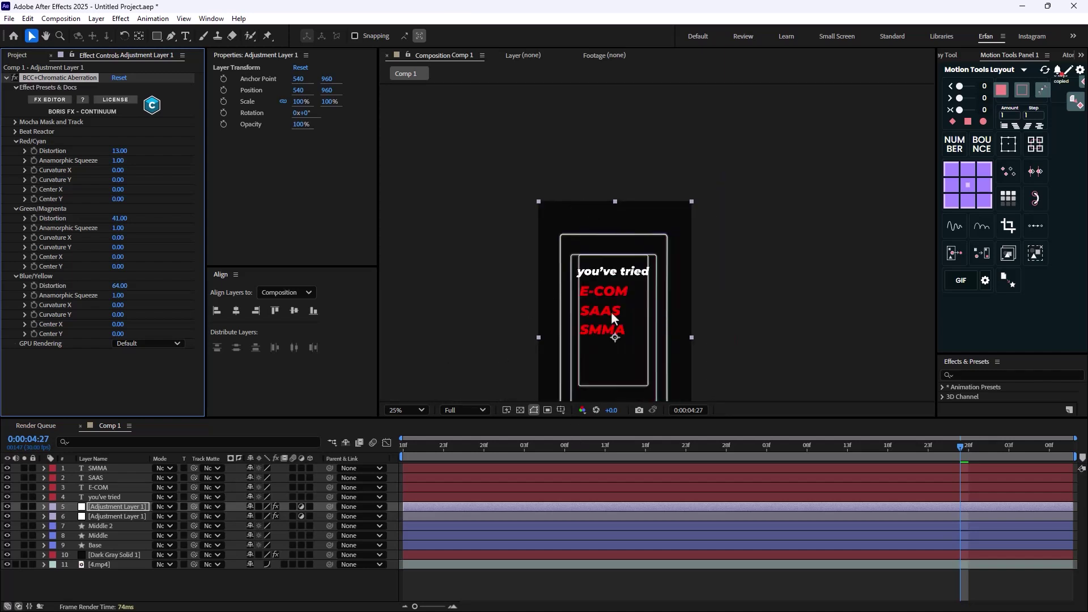
{"action": "key", "text": "comma"}
Make the Middle 2, Middle and Base shape layers 3D
{"action": "left_click", "coordinate": [178, 576]}
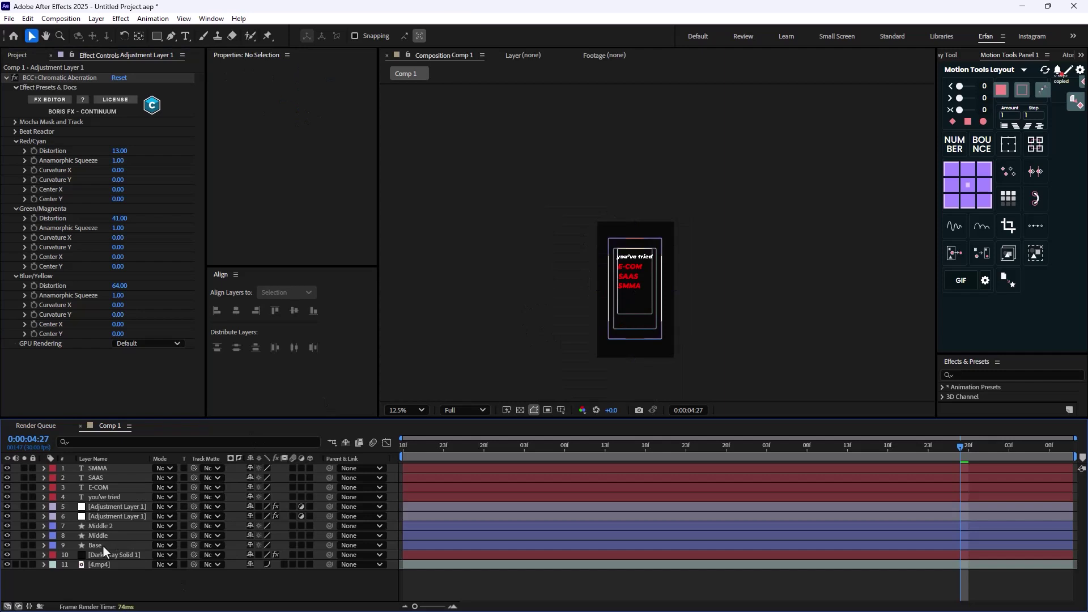
{"action": "left_click", "coordinate": [105, 526]}
{"action": "left_click", "coordinate": [123, 547], "text": "shift"}
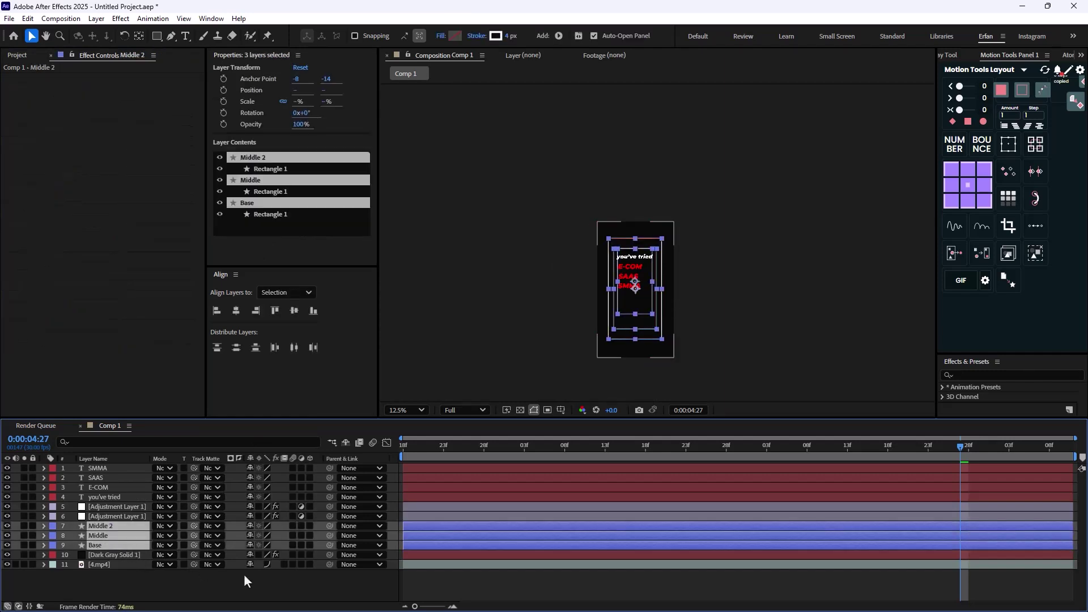
{"action": "left_click", "coordinate": [309, 527]}
Make the SMMA, SAAS, E-COM and "you've tried" text layers 3D, then clear the selection
{"action": "left_click", "coordinate": [113, 491]}
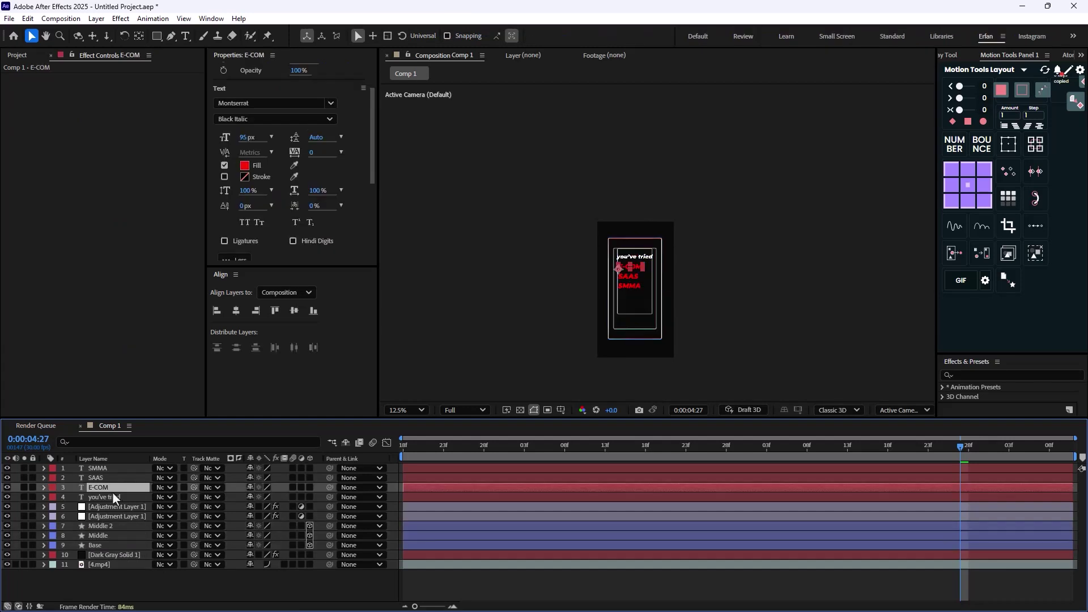
{"action": "left_click", "coordinate": [110, 471], "text": "shift"}
{"action": "left_click", "coordinate": [127, 498], "text": "shift"}
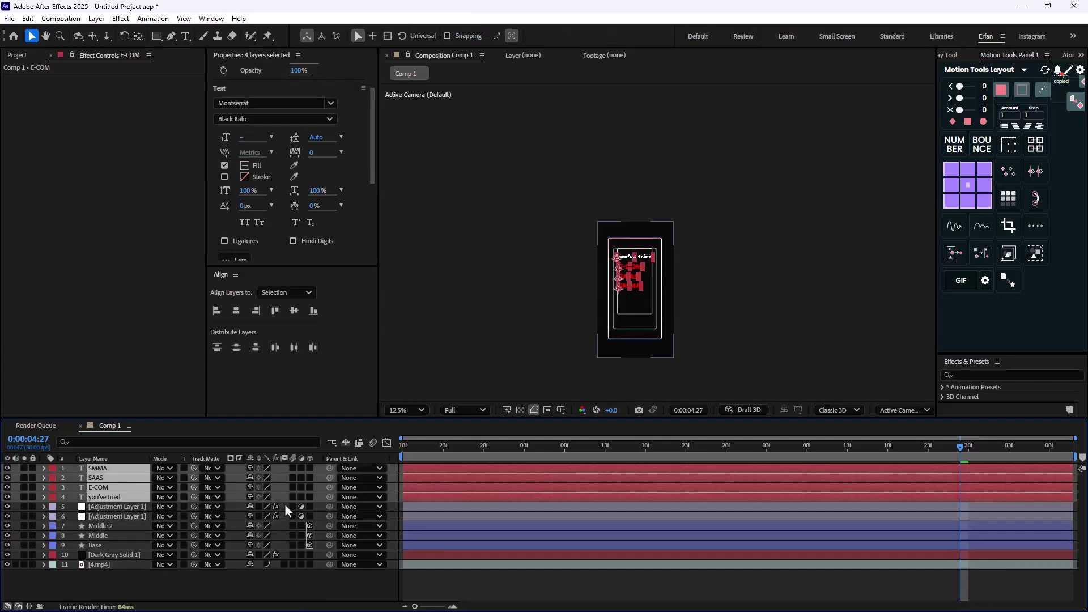
{"action": "left_click", "coordinate": [309, 471]}
{"action": "left_click", "coordinate": [196, 584]}
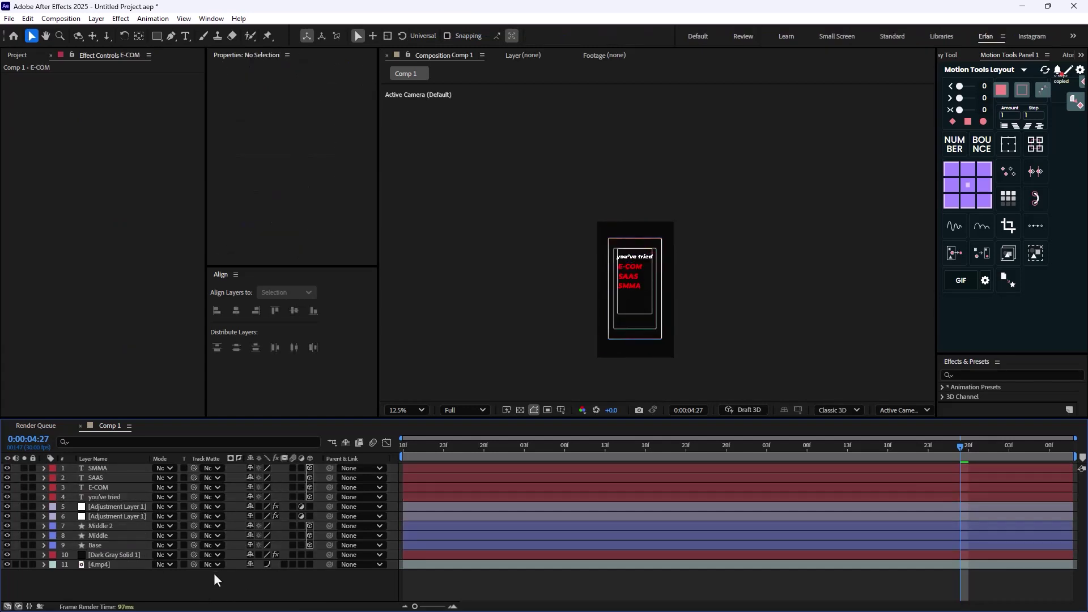
Add a Two-Node Camera with the 50mm preset to the composition
{"action": "right_click", "coordinate": [196, 581]}
{"action": "mouse_move", "coordinate": [277, 441]}
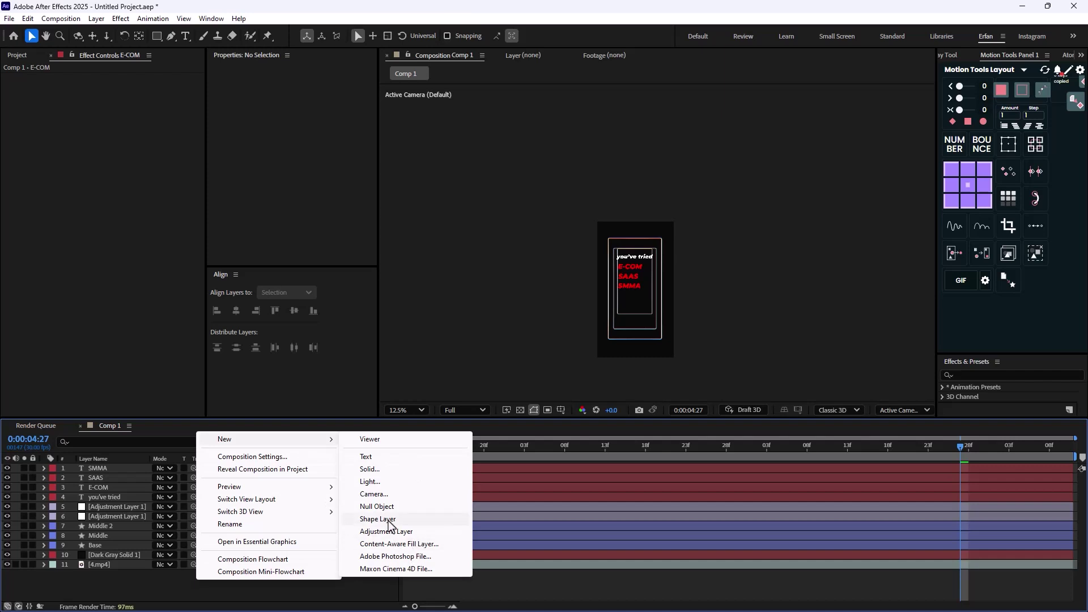
{"action": "left_click", "coordinate": [380, 494]}
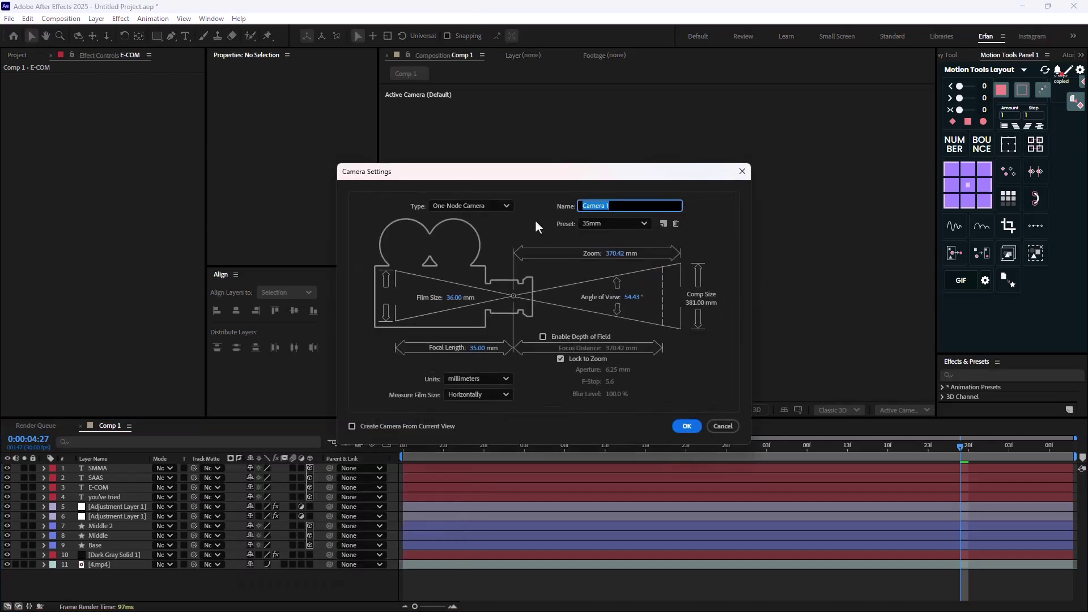
{"action": "left_click", "coordinate": [468, 205]}
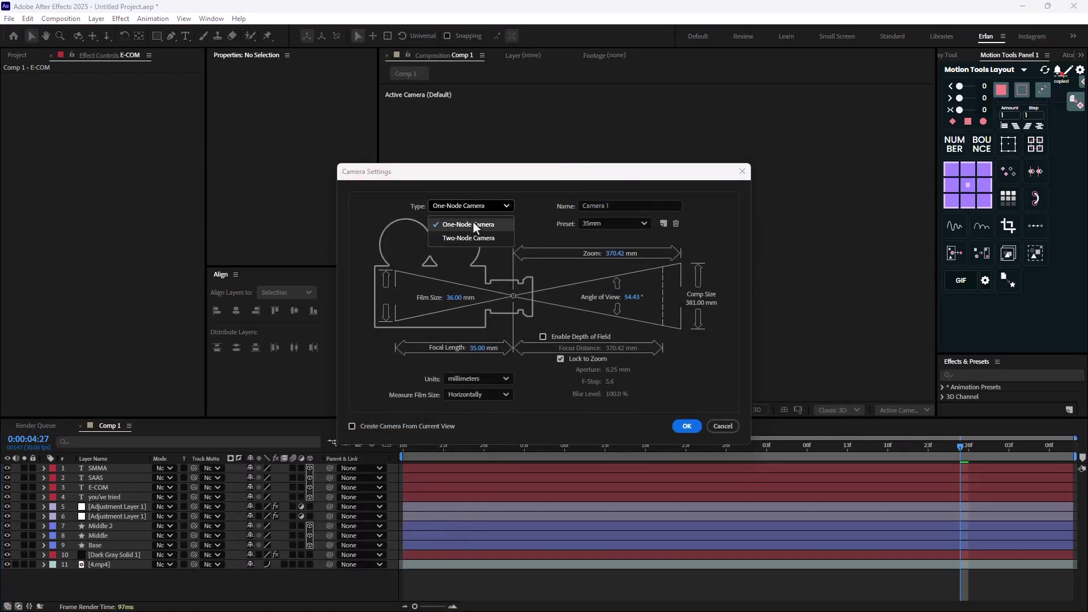
{"action": "left_click", "coordinate": [470, 237]}
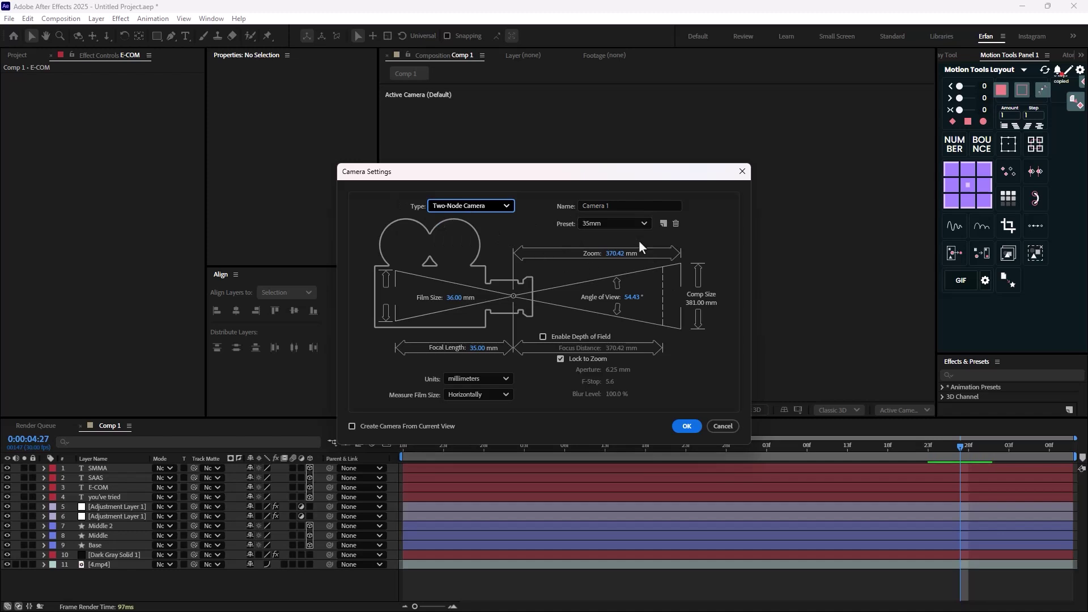
{"action": "left_click", "coordinate": [628, 223]}
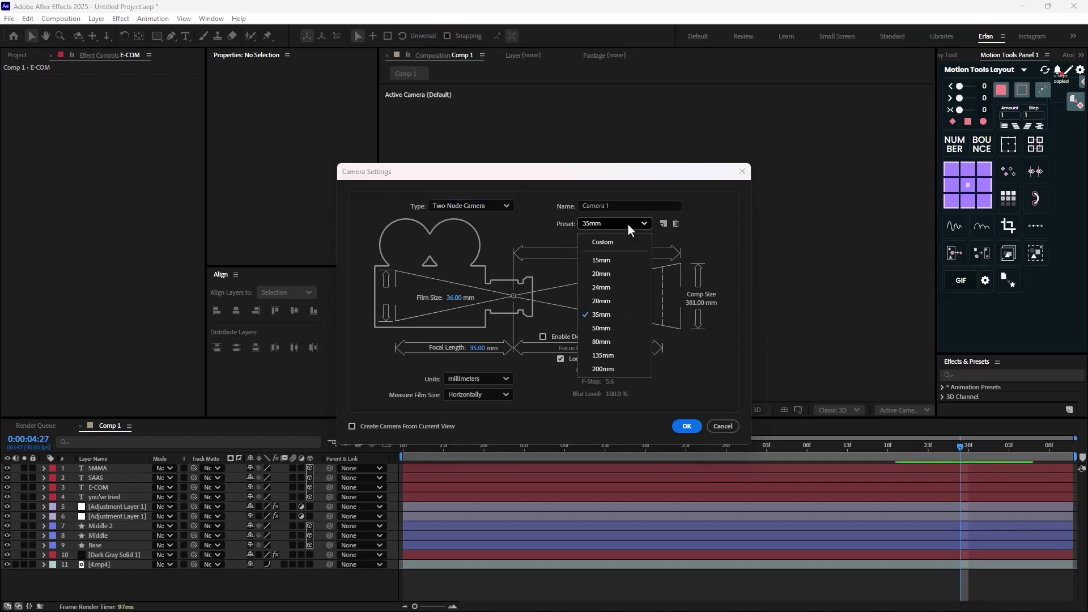
{"action": "left_click", "coordinate": [607, 327]}
{"action": "left_click", "coordinate": [686, 425]}
{"action": "scroll", "coordinate": [561, 324], "scroll_direction": "up", "scroll_amount": 2}
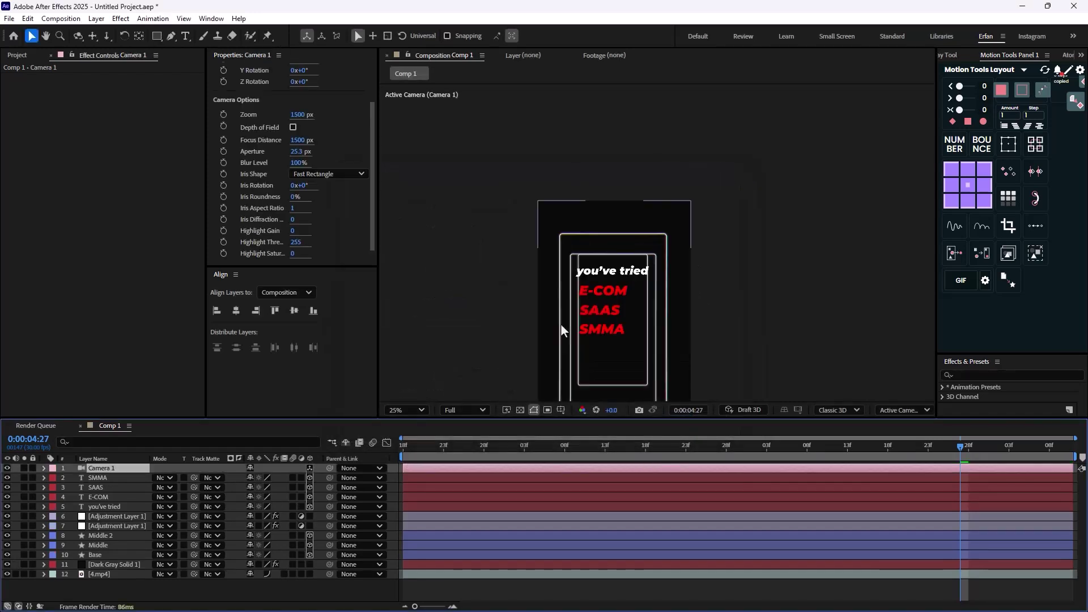
Add a null object, make it 3D and rename it Master Controller 1
{"action": "right_click", "coordinate": [117, 593]}
{"action": "mouse_move", "coordinate": [222, 454]}
{"action": "left_click", "coordinate": [307, 520]}
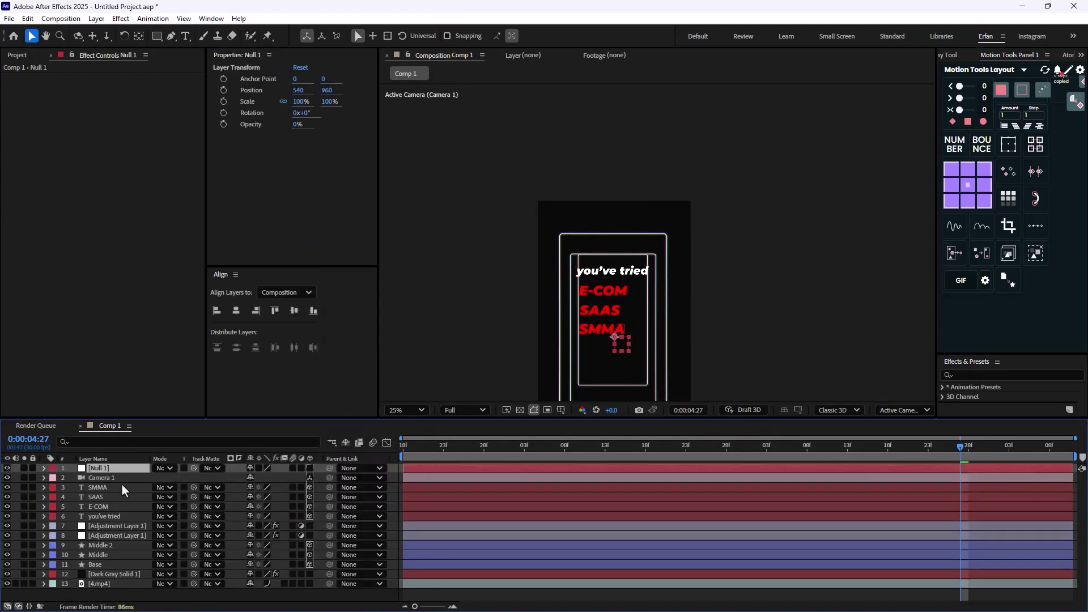
{"action": "left_click", "coordinate": [309, 468]}
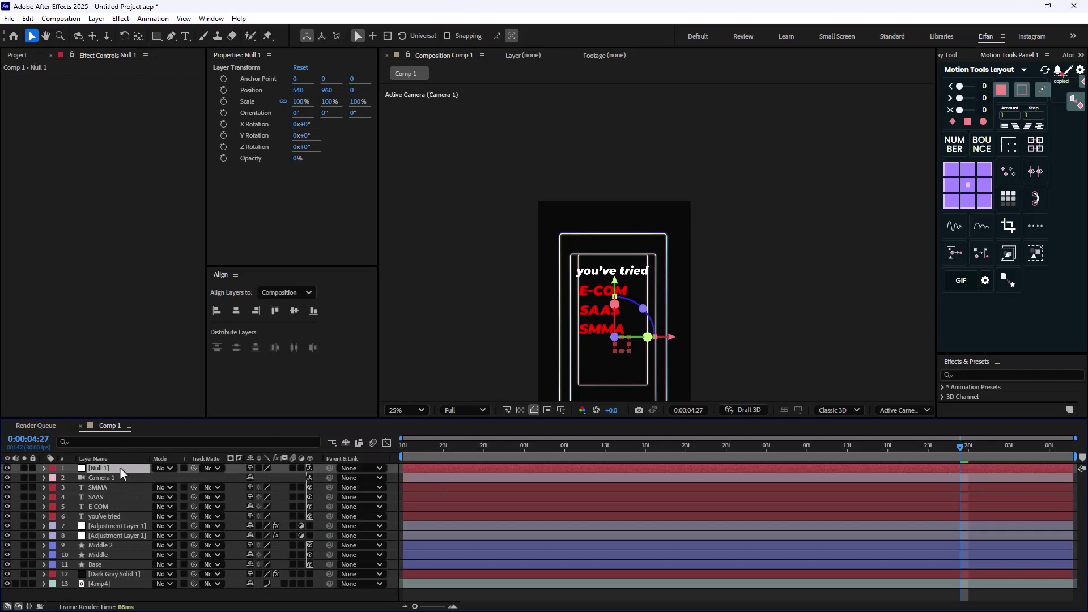
{"action": "key", "text": "Return"}
{"action": "type", "text": "Master Controller 1"}
{"action": "key", "text": "Return"}
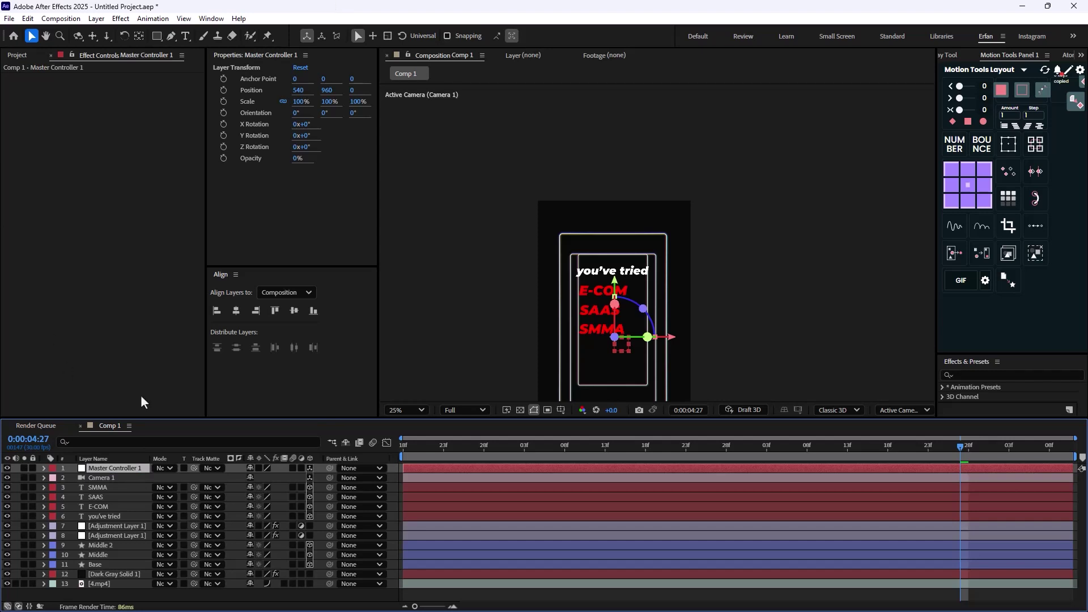
Parent Camera 1 to Master Controller 1
{"action": "left_click", "coordinate": [110, 477]}
{"action": "left_click_drag", "start_coordinate": [330, 478], "coordinate": [132, 472]}
{"action": "scroll", "coordinate": [623, 284], "scroll_direction": "down", "scroll_amount": 2}
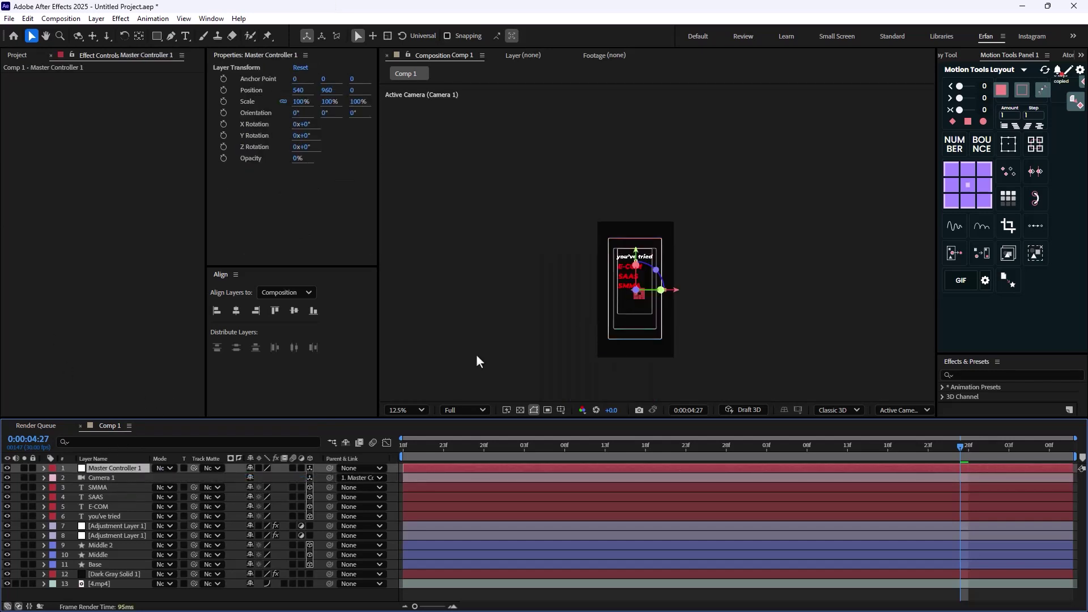
Set the X Rotation of Master Controller 1 to 15°
{"action": "key", "text": "r"}
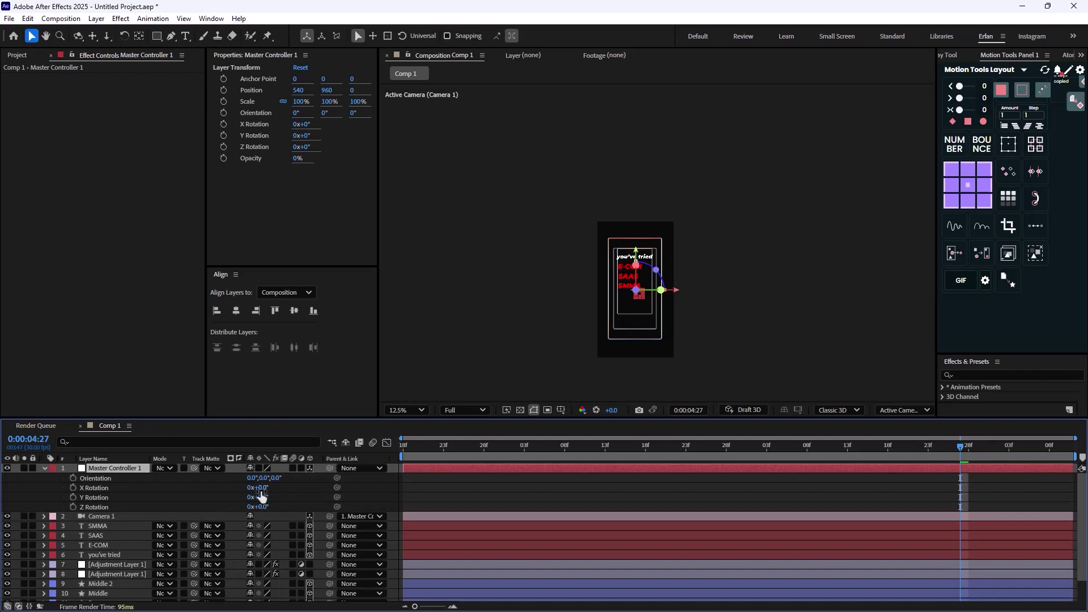
{"action": "left_click_drag", "start_coordinate": [260, 489], "coordinate": [276, 488]}
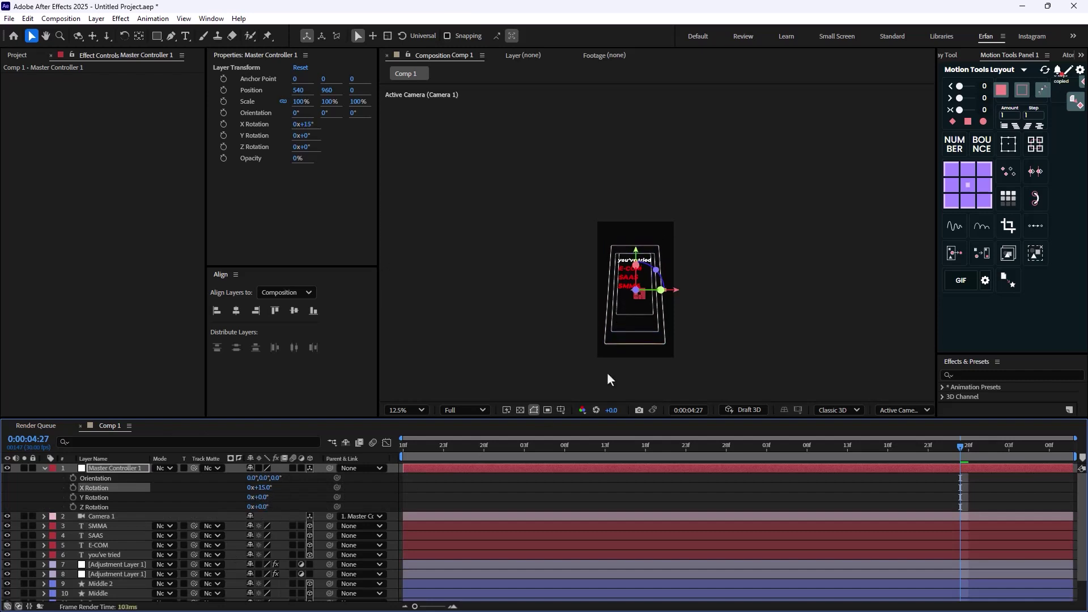
{"action": "scroll", "coordinate": [624, 363], "scroll_direction": "up", "scroll_amount": 2}
Add Position keyframes to Master Controller 1 at 0:00:02:18 and 0:00:03:12
{"action": "key", "text": "p"}
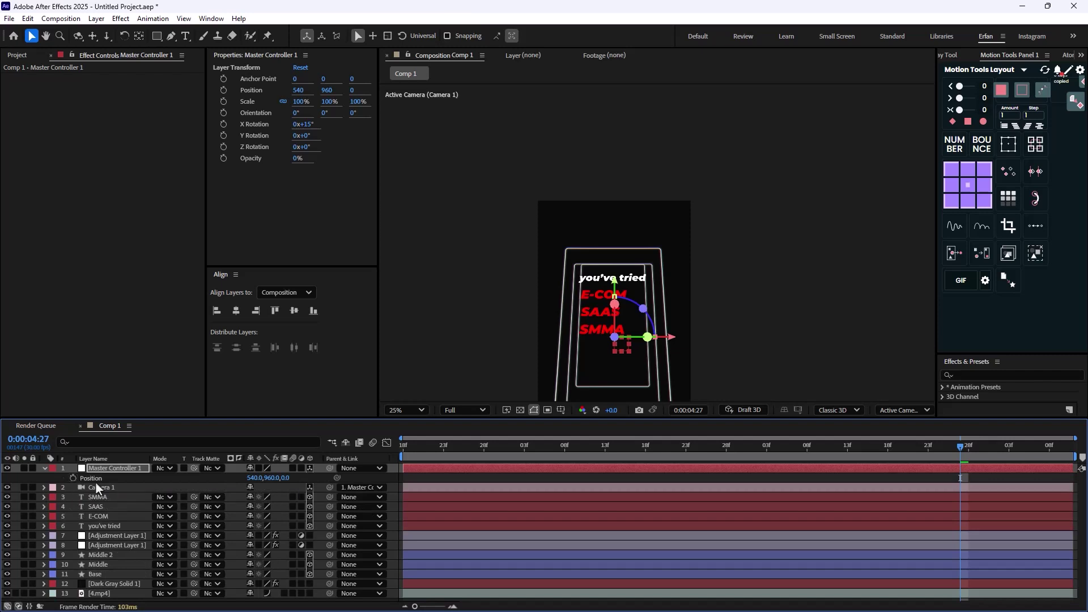
{"action": "left_click_drag", "start_coordinate": [961, 446], "coordinate": [594, 471]}
{"action": "left_click", "coordinate": [73, 478]}
{"action": "left_click", "coordinate": [16, 478]}
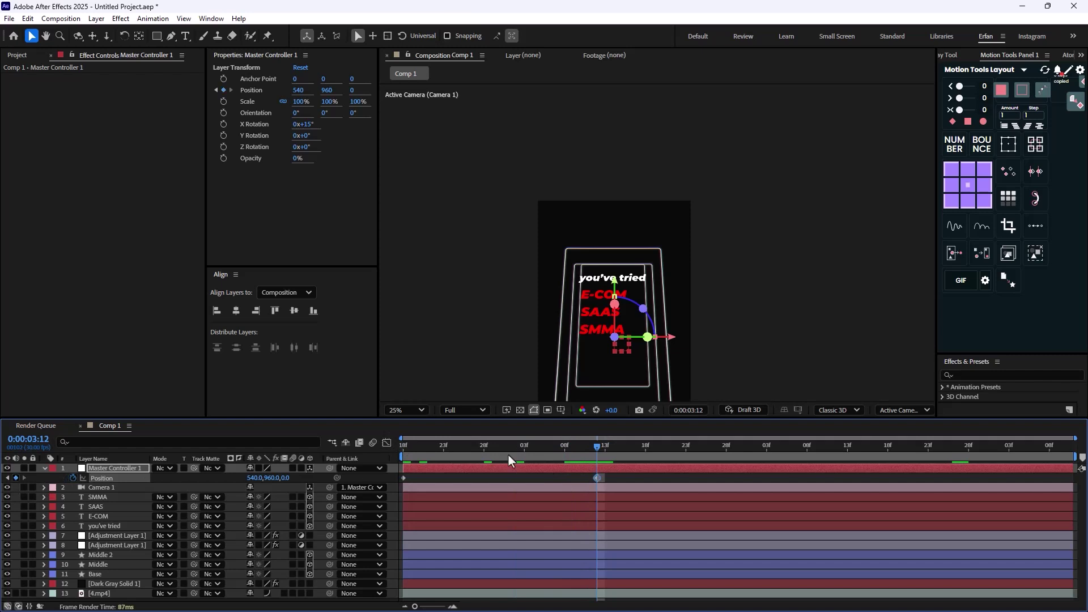
Solo the 4.mp4 reference layer and examine its camera move from 0:00:02:18 onward
{"action": "key", "text": "j"}
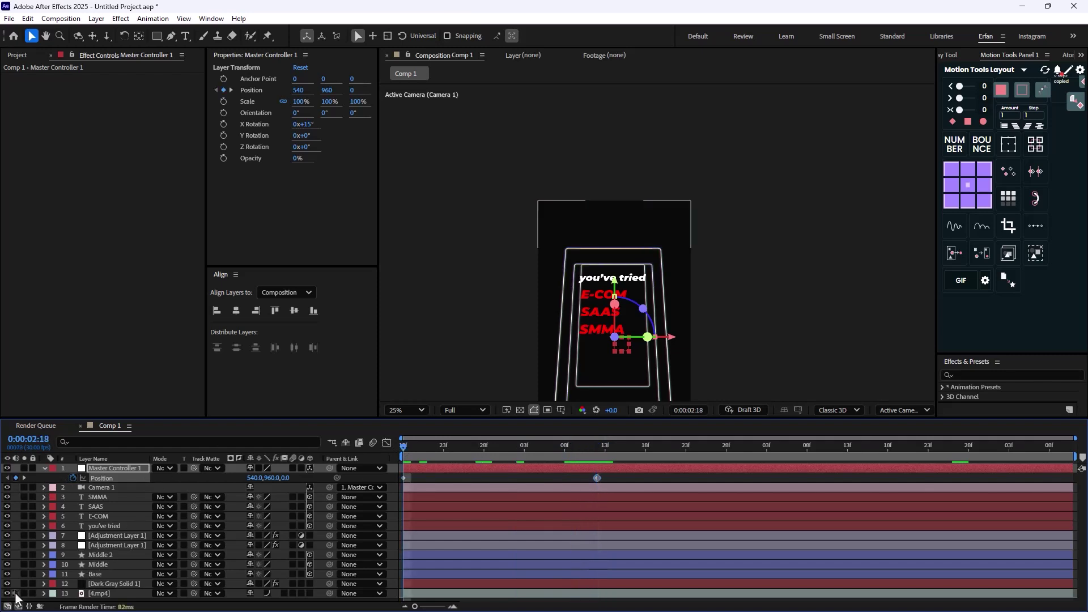
{"action": "left_click", "coordinate": [23, 594]}
{"action": "key", "text": "comma"}
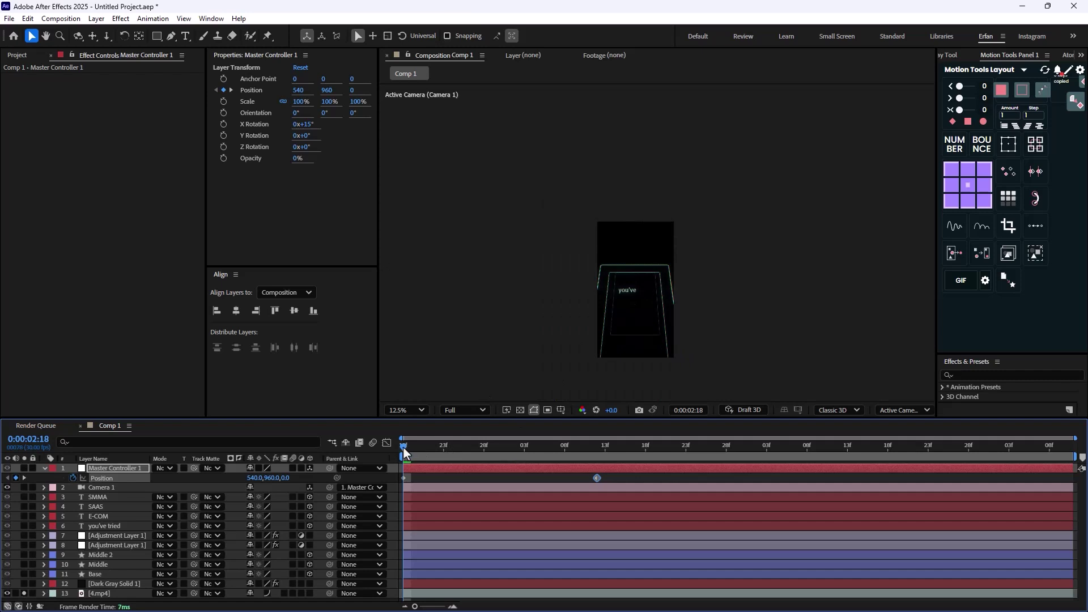
{"action": "left_click_drag", "start_coordinate": [408, 453], "coordinate": [751, 462]}
Set the Position of Master Controller 1 at 0:00:02:18 to 540, 528, 616
{"action": "key", "text": "Home"}
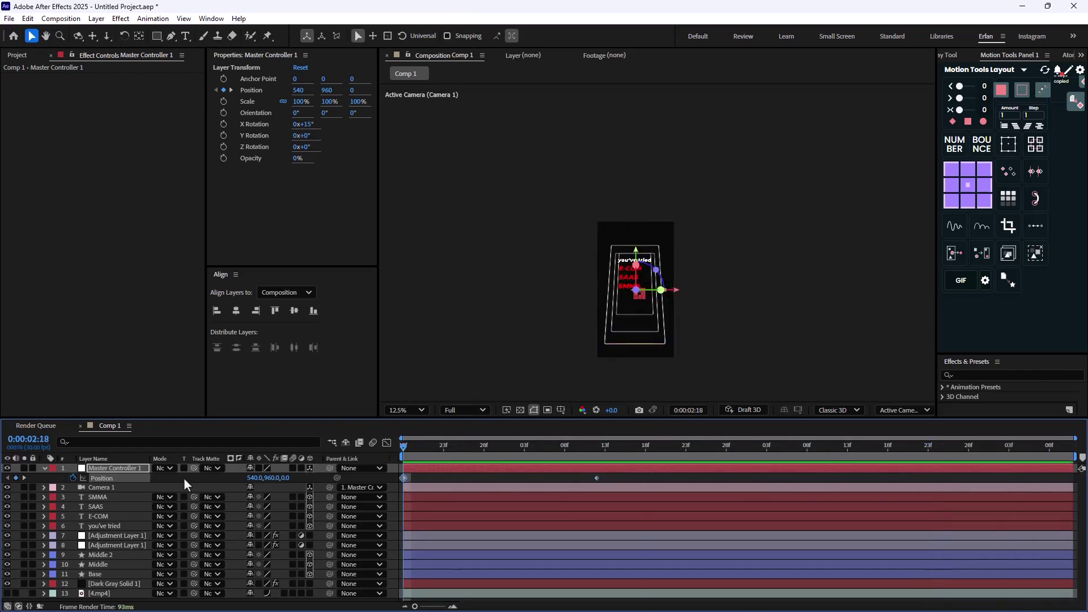
{"action": "left_click_drag", "start_coordinate": [285, 478], "coordinate": [476, 457]}
{"action": "left_click_drag", "start_coordinate": [282, 480], "coordinate": [187, 486]}
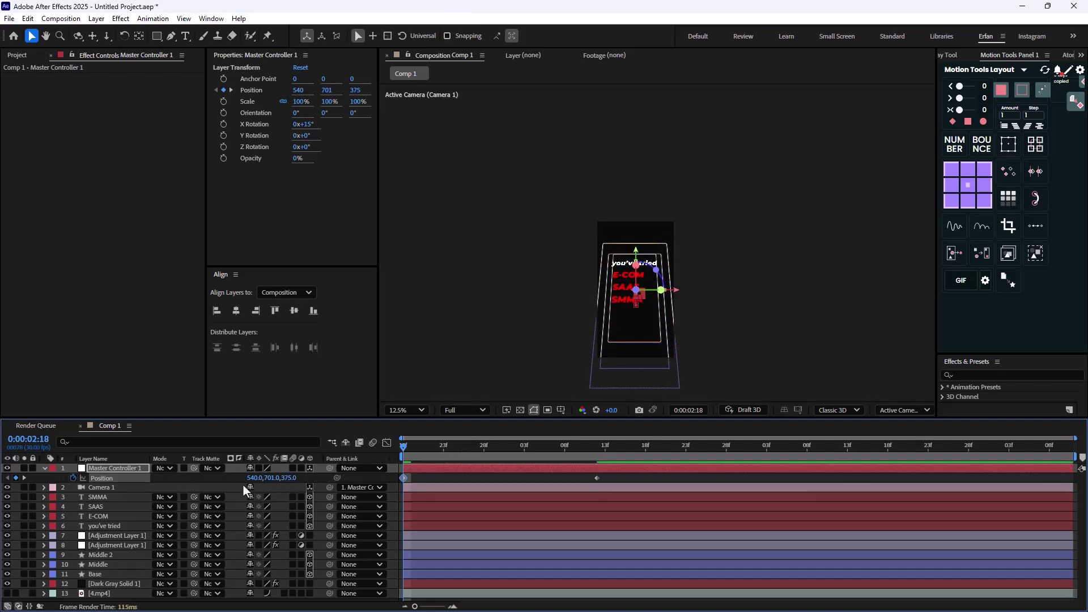
{"action": "left_click_drag", "start_coordinate": [271, 481], "coordinate": [358, 482]}
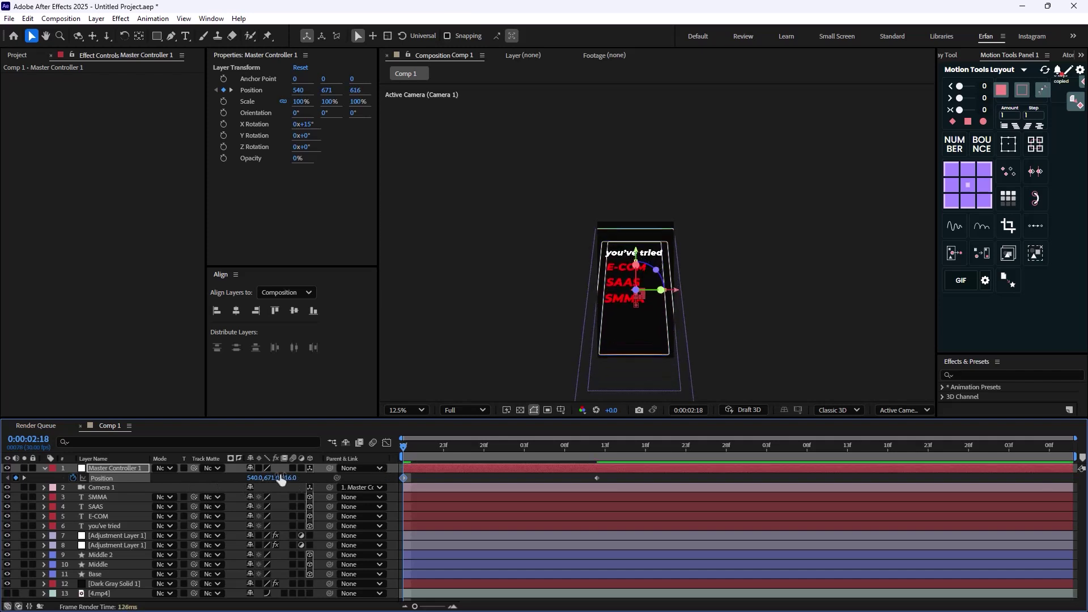
{"action": "left_click_drag", "start_coordinate": [281, 479], "coordinate": [187, 479]}
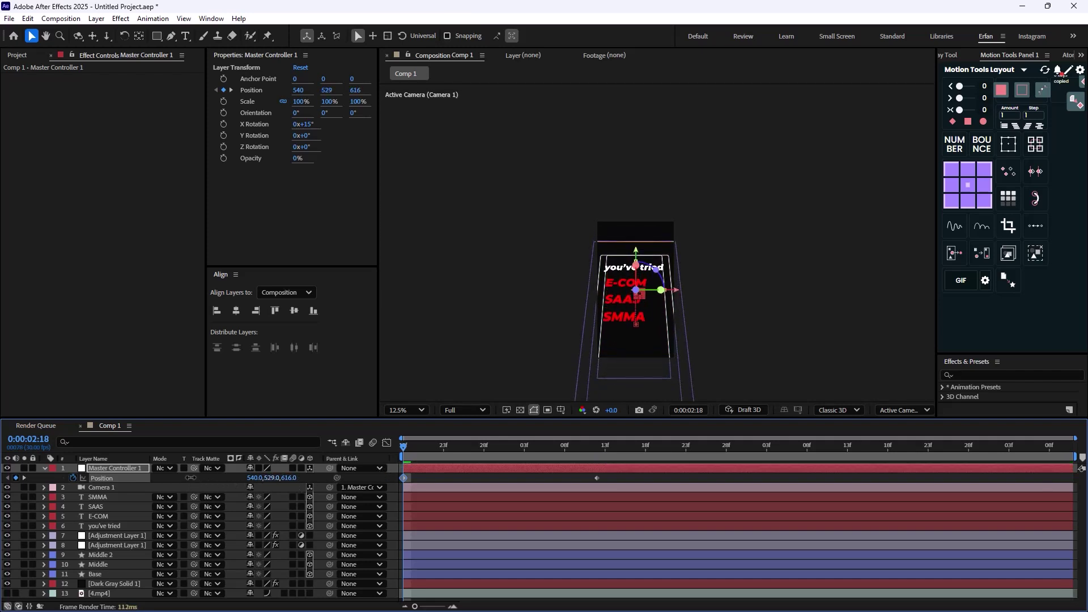
Find the Slide and Pop In text preset and apply it to the "you've tried" layer at 0:00:02:18
{"action": "left_click", "coordinate": [122, 527]}
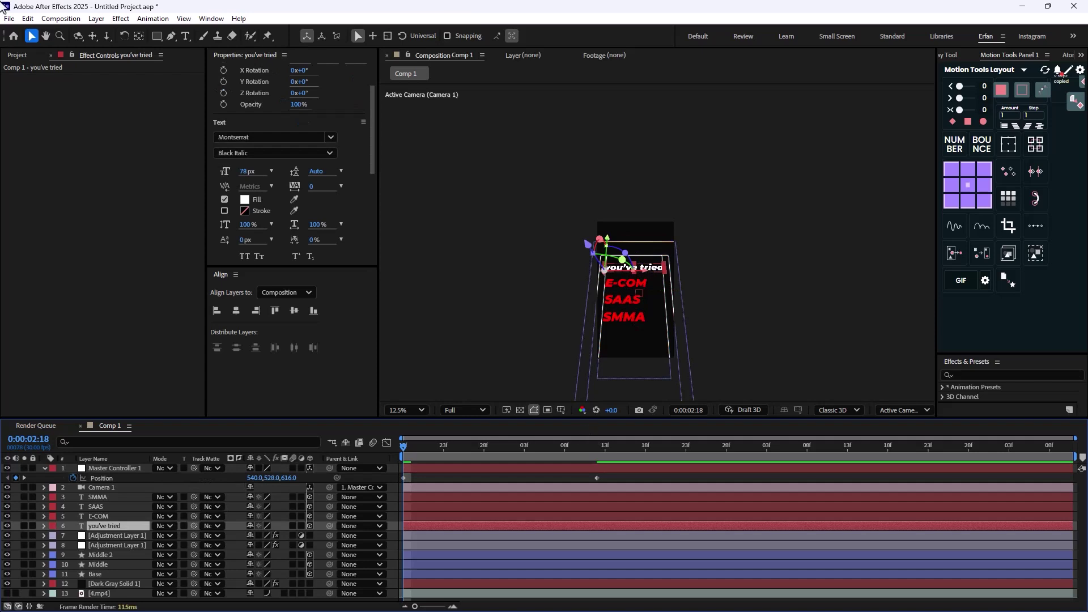
{"action": "left_click", "coordinate": [983, 375]}
{"action": "type", "text": "slide and"}
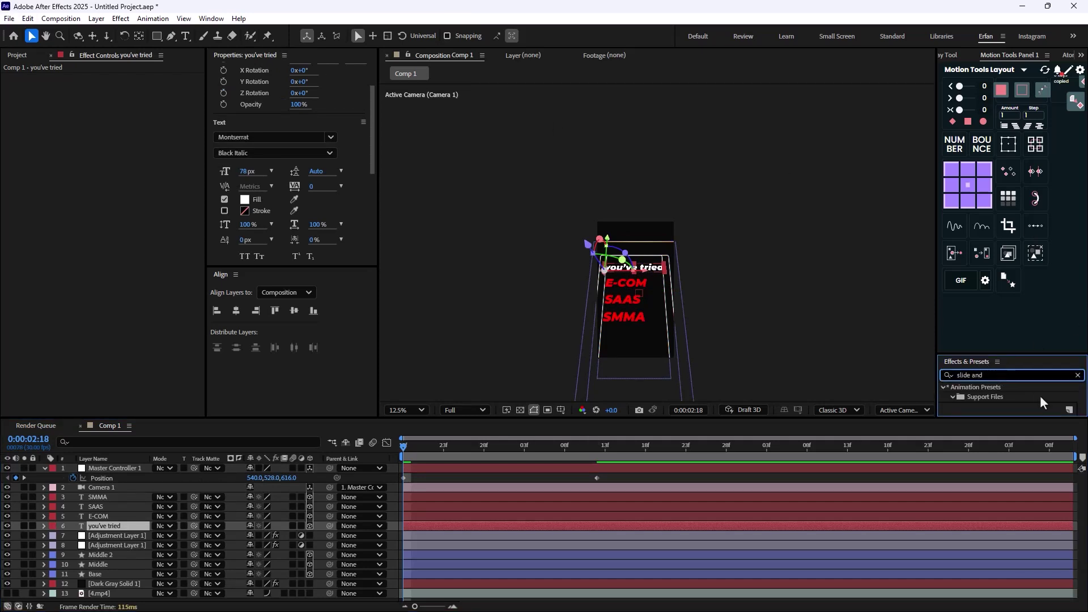
{"action": "left_click_drag", "start_coordinate": [1025, 419], "coordinate": [1012, 506]}
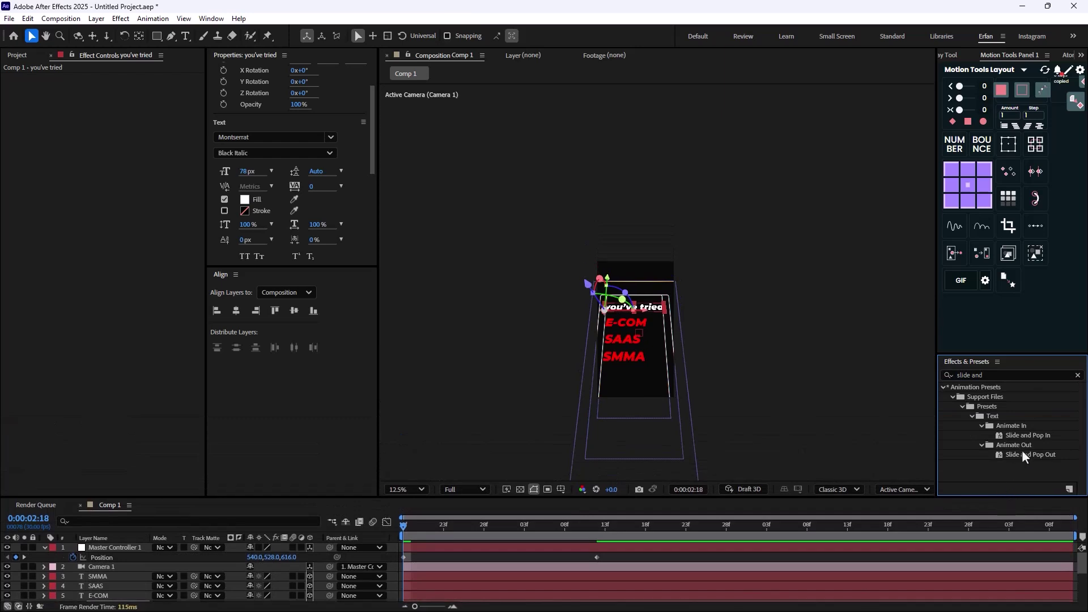
{"action": "left_click_drag", "start_coordinate": [1028, 435], "coordinate": [124, 576]}
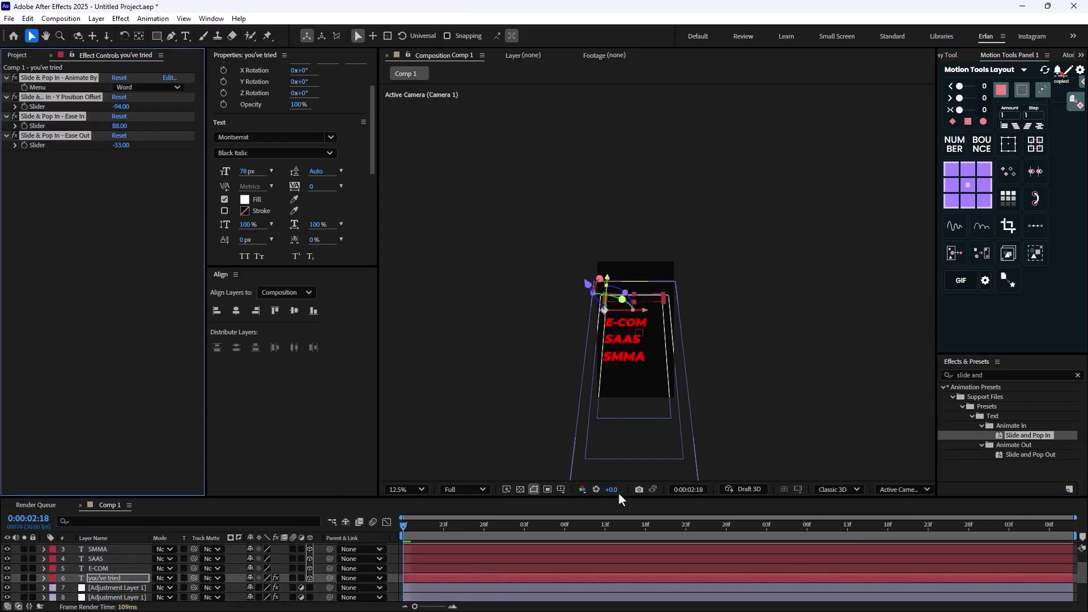
Shorten the "you've tried" text animation by moving its final Offset keyframe to about 0:00:03:02
{"action": "left_click_drag", "start_coordinate": [618, 497], "coordinate": [618, 296]}
{"action": "left_click_drag", "start_coordinate": [407, 334], "coordinate": [341, 340]}
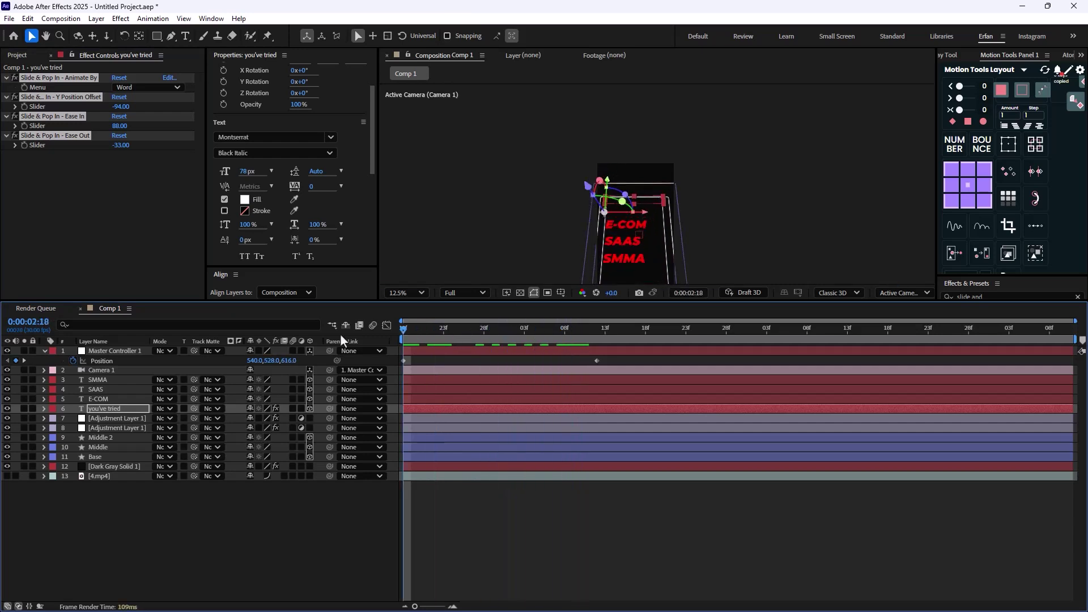
{"action": "left_click", "coordinate": [105, 411]}
{"action": "key", "text": "u"}
{"action": "left_click_drag", "start_coordinate": [648, 432], "coordinate": [516, 430]}
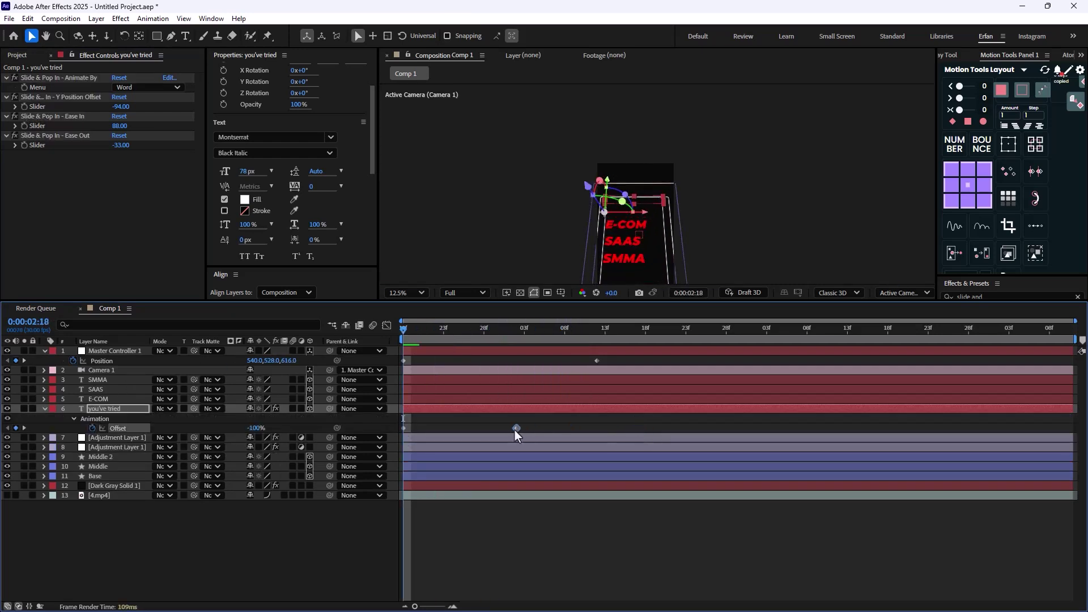
{"action": "left_click", "coordinate": [164, 516]}
Apply the Slide and Pop In preset to the E-COM, SAAS and SMMA text layers at 0:00:02:18
{"action": "left_click", "coordinate": [108, 399]}
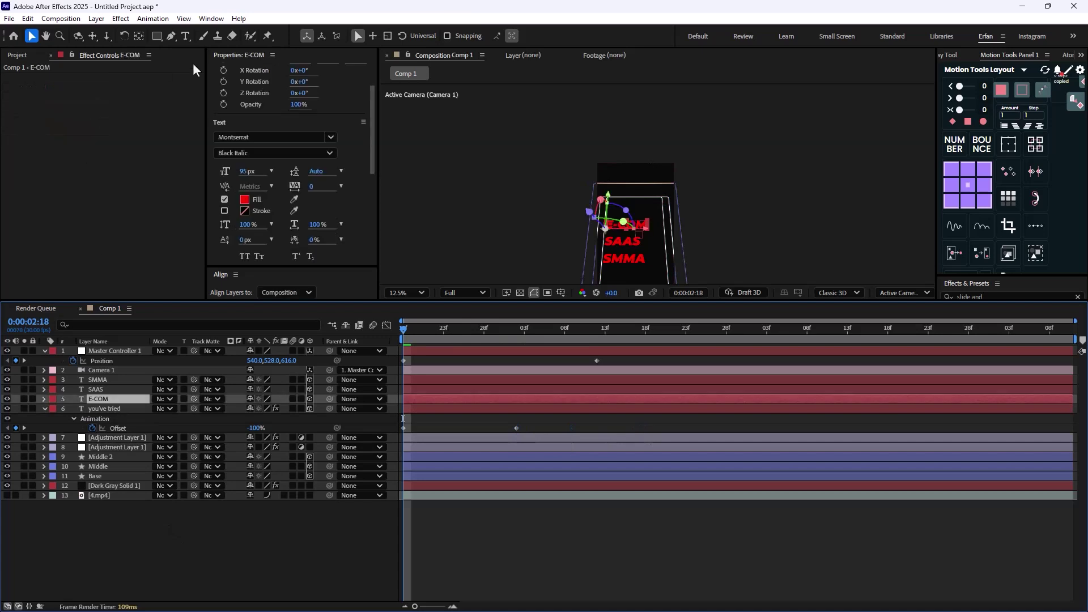
{"action": "left_click", "coordinate": [152, 21]}
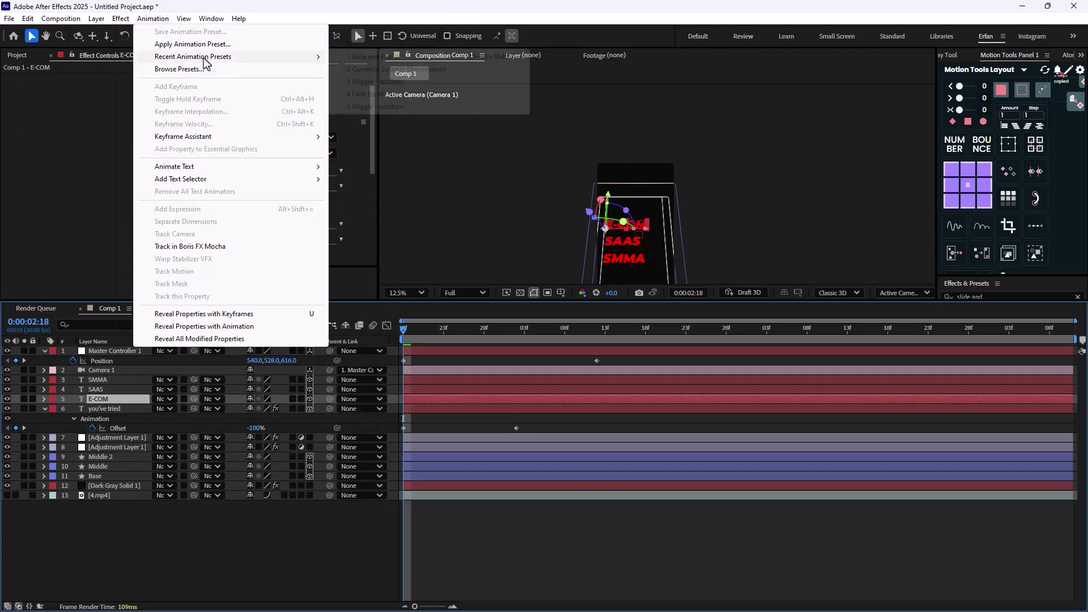
{"action": "mouse_move", "coordinate": [288, 60]}
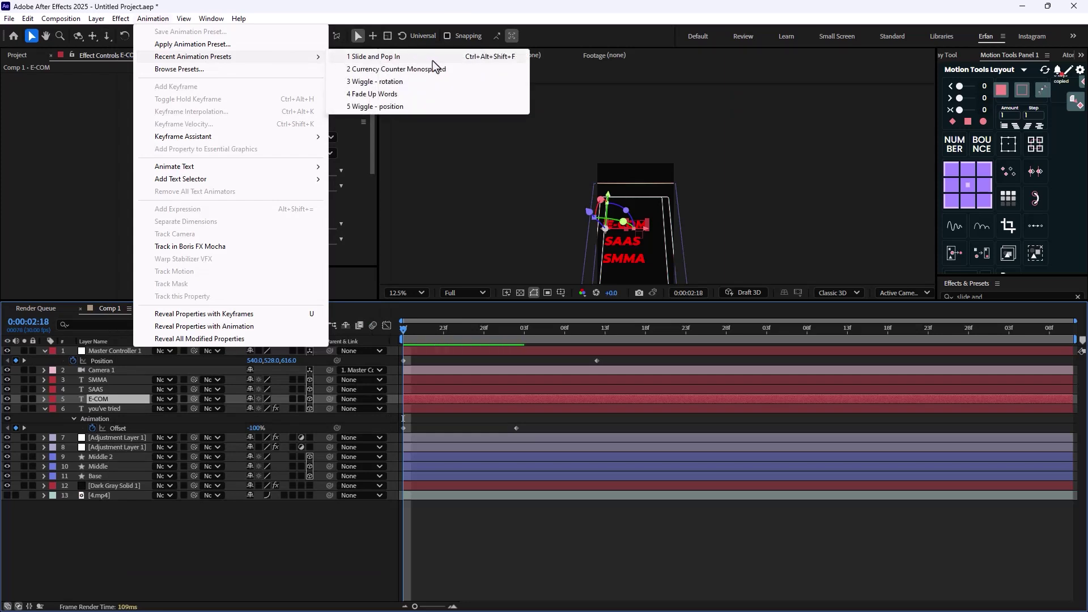
{"action": "left_click", "coordinate": [508, 57]}
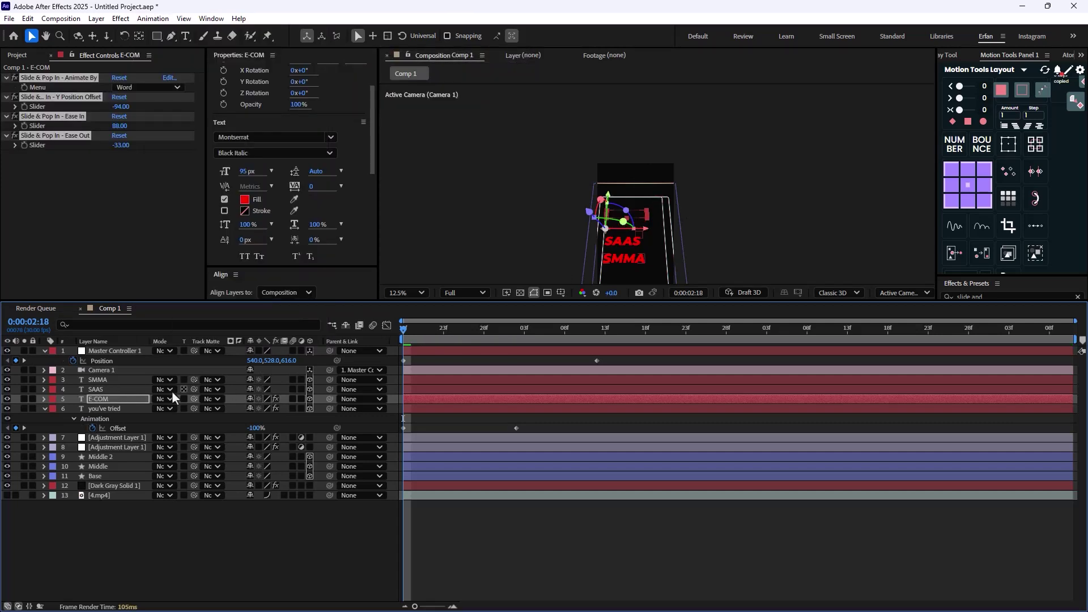
{"action": "left_click", "coordinate": [117, 390]}
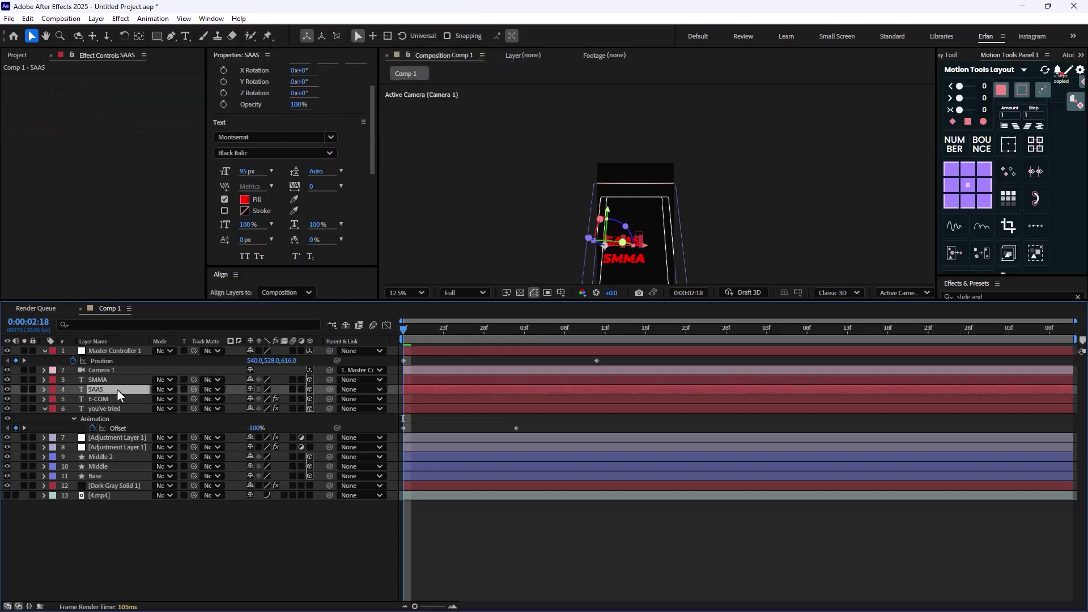
{"action": "key", "text": "ctrl+alt+shift+f"}
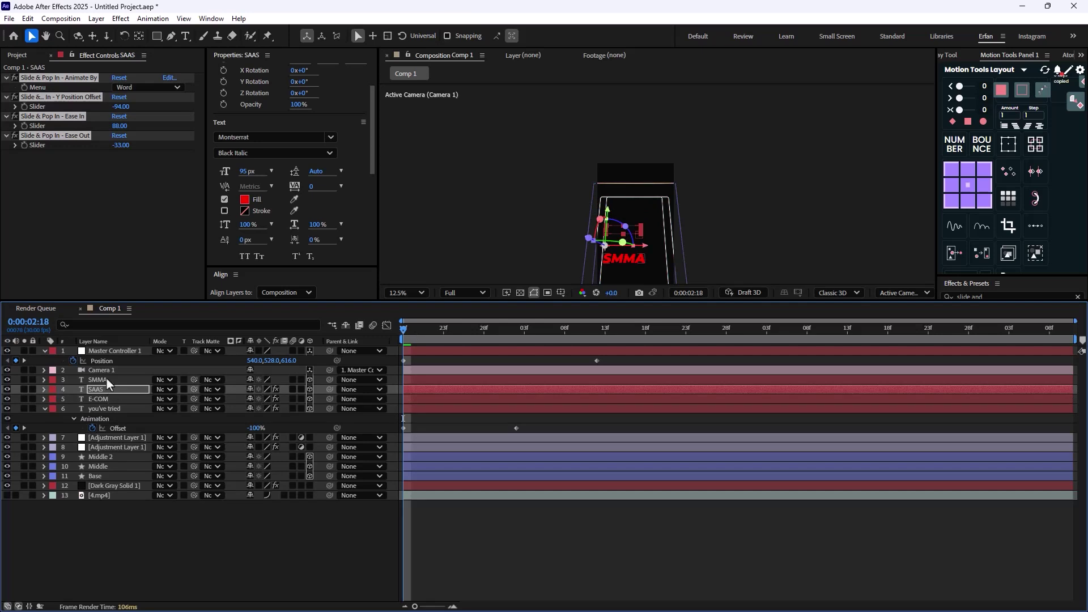
{"action": "left_click", "coordinate": [106, 379]}
{"action": "key", "text": "ctrl+v"}
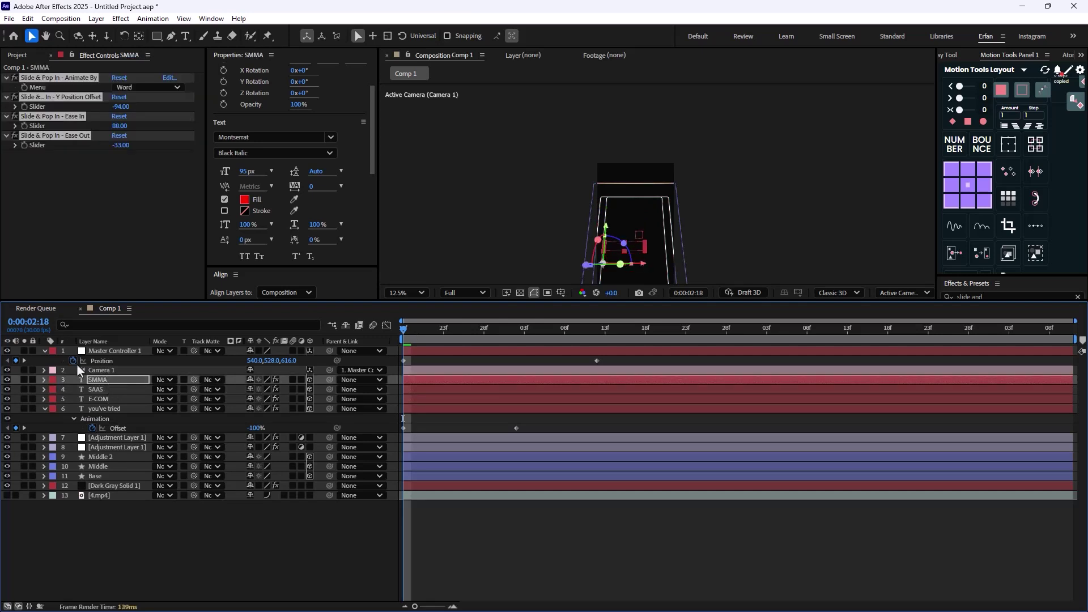
Stagger the red text layers so SAAS starts at about 0:00:02:23 and SMMA at about 0:00:03:00
{"action": "left_click_drag", "start_coordinate": [415, 333], "coordinate": [509, 358]}
{"action": "key", "text": "Home"}
{"action": "left_click", "coordinate": [103, 390]}
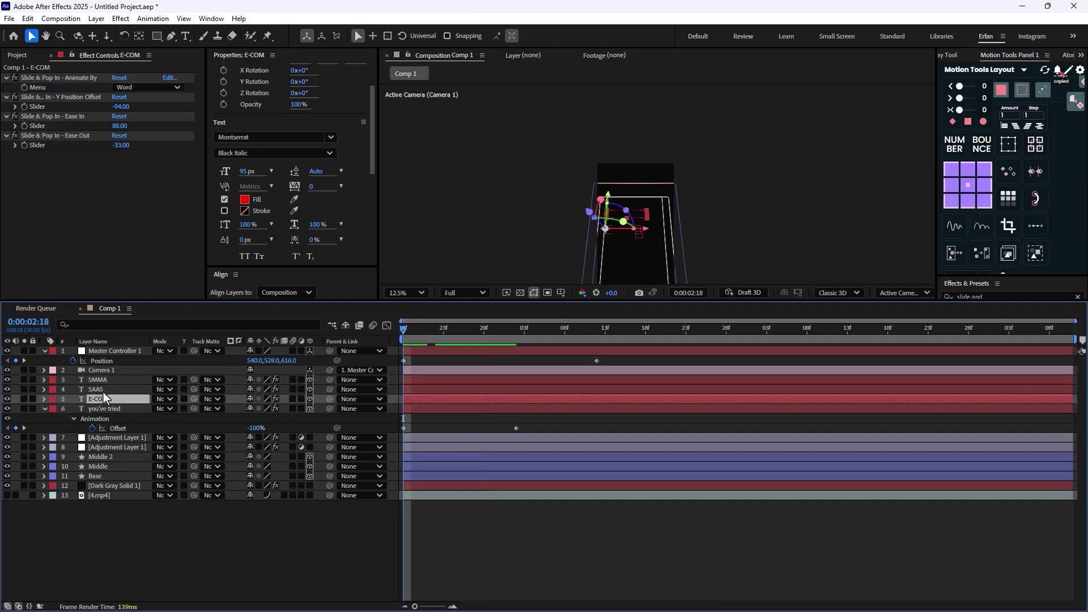
{"action": "left_click_drag", "start_coordinate": [432, 390], "coordinate": [557, 387]}
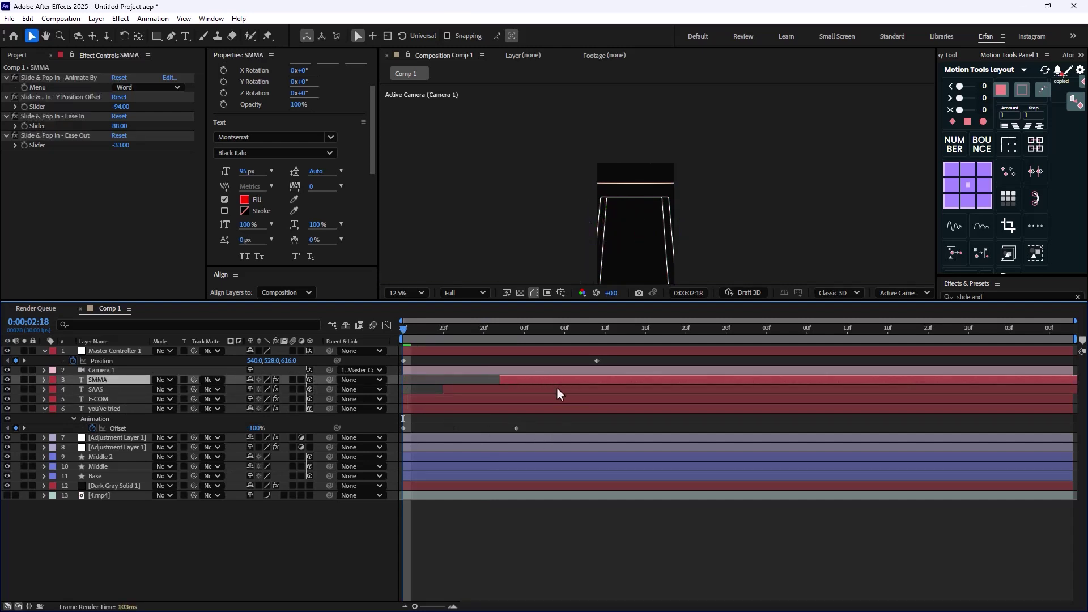
Delay the SAAS text layer to start at about 0:00:03:25 and the SMMA layer at about 0:00:04:17, and preview the timing
{"action": "key", "text": "space"}
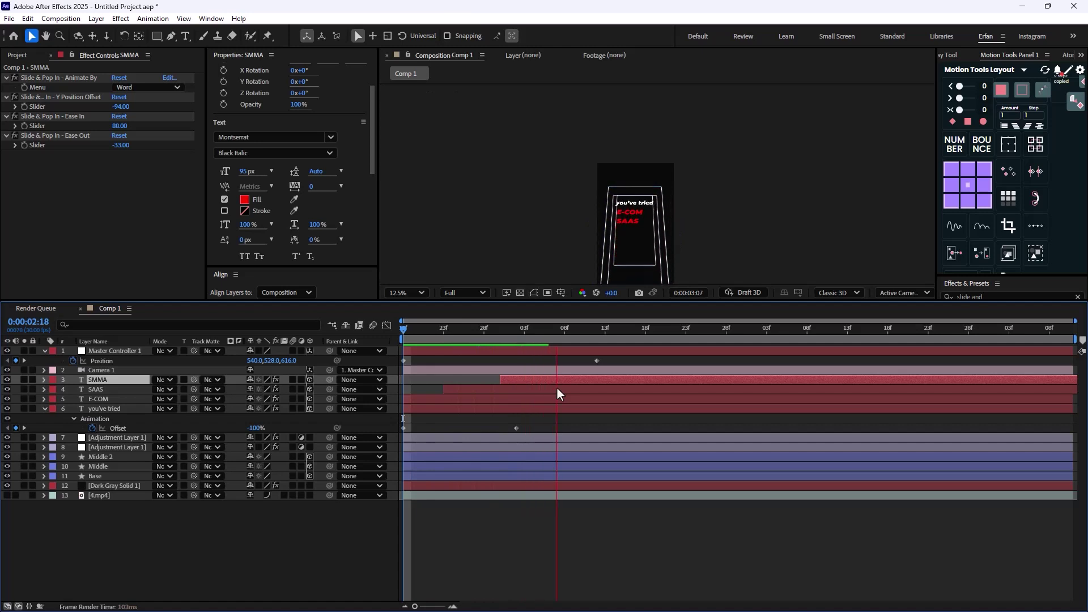
{"action": "key", "text": "space"}
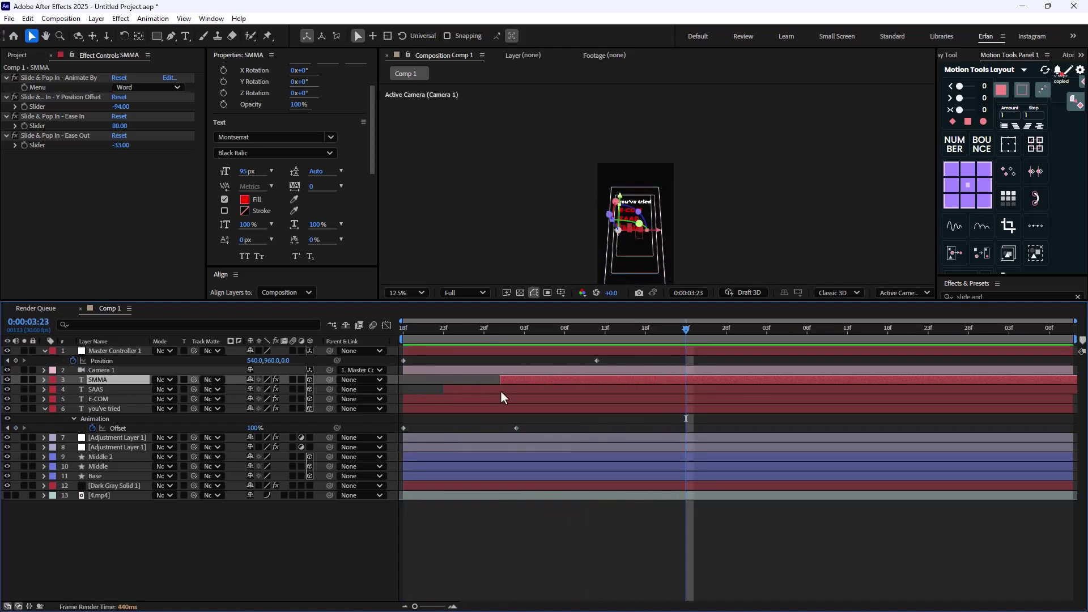
{"action": "left_click_drag", "start_coordinate": [501, 390], "coordinate": [759, 390]}
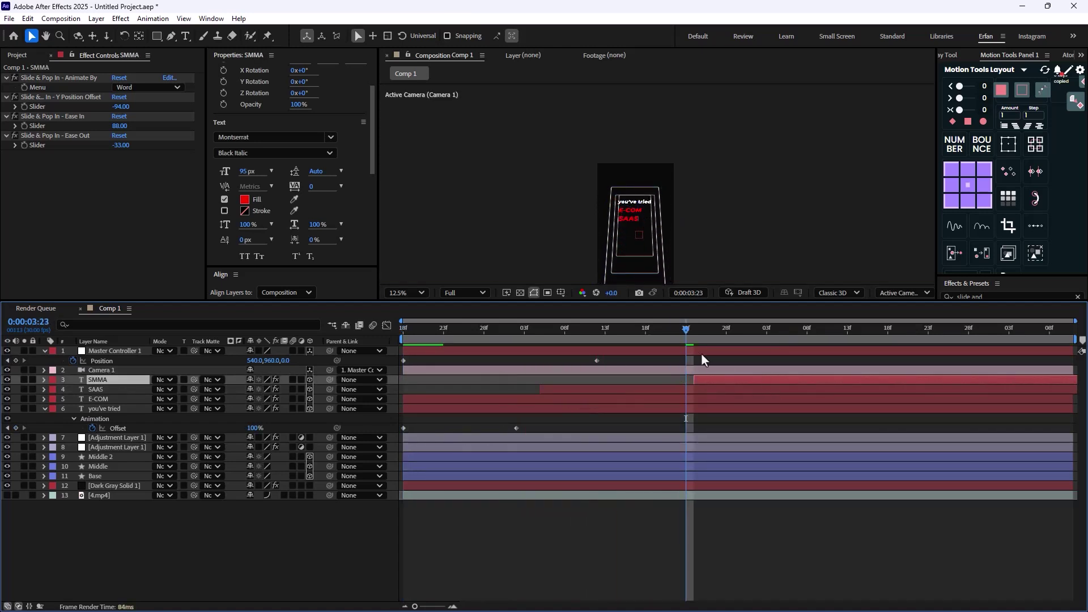
{"action": "key", "text": "Home"}
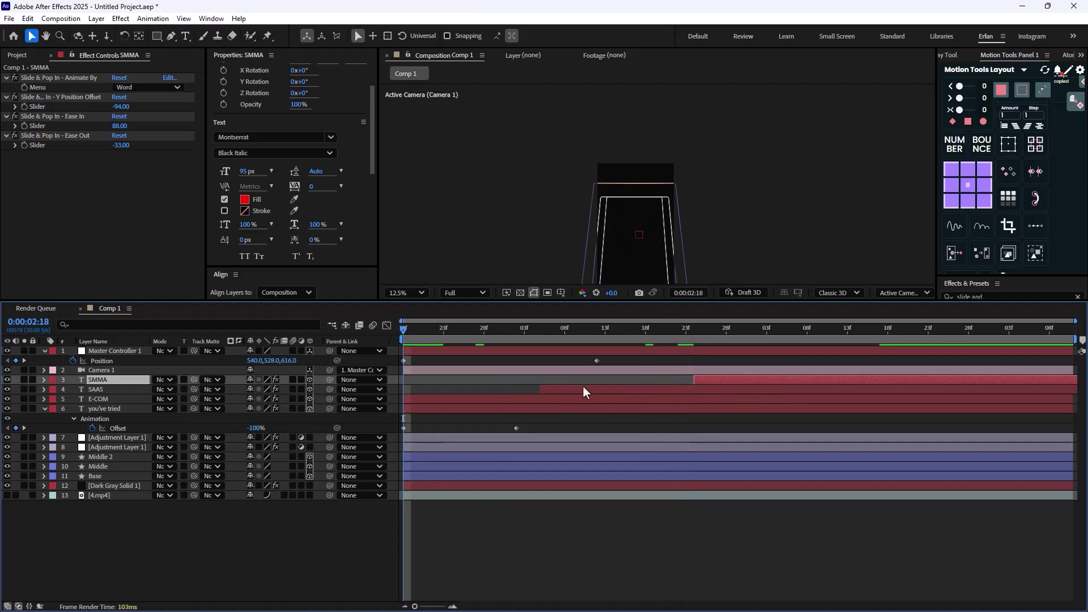
{"action": "left_click_drag", "start_coordinate": [582, 387], "coordinate": [669, 395]}
{"action": "left_click_drag", "start_coordinate": [740, 382], "coordinate": [810, 396]}
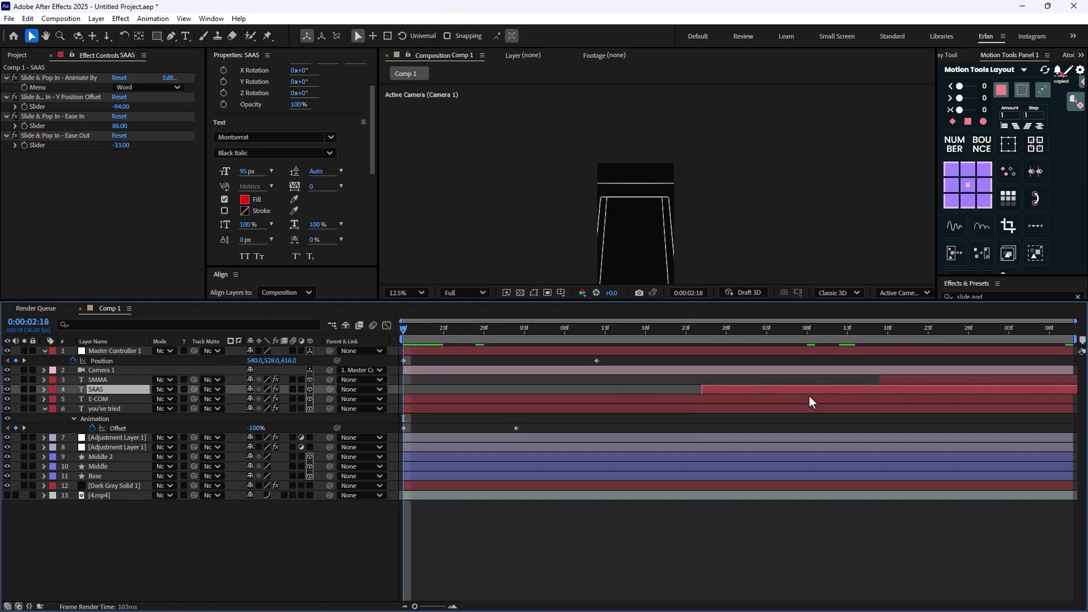
{"action": "key", "text": "space"}
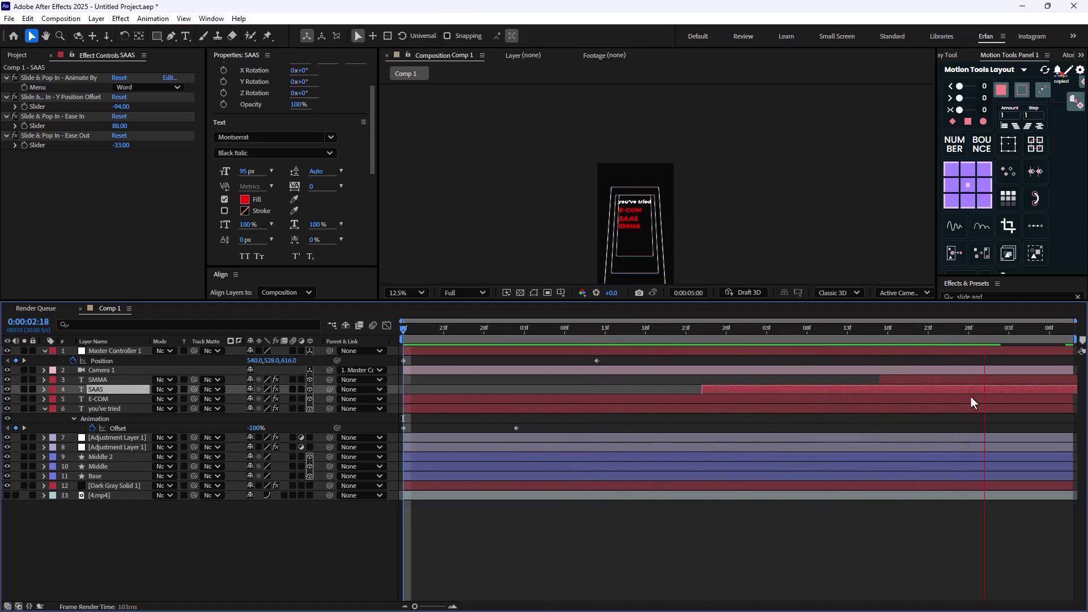
{"action": "key", "text": "space"}
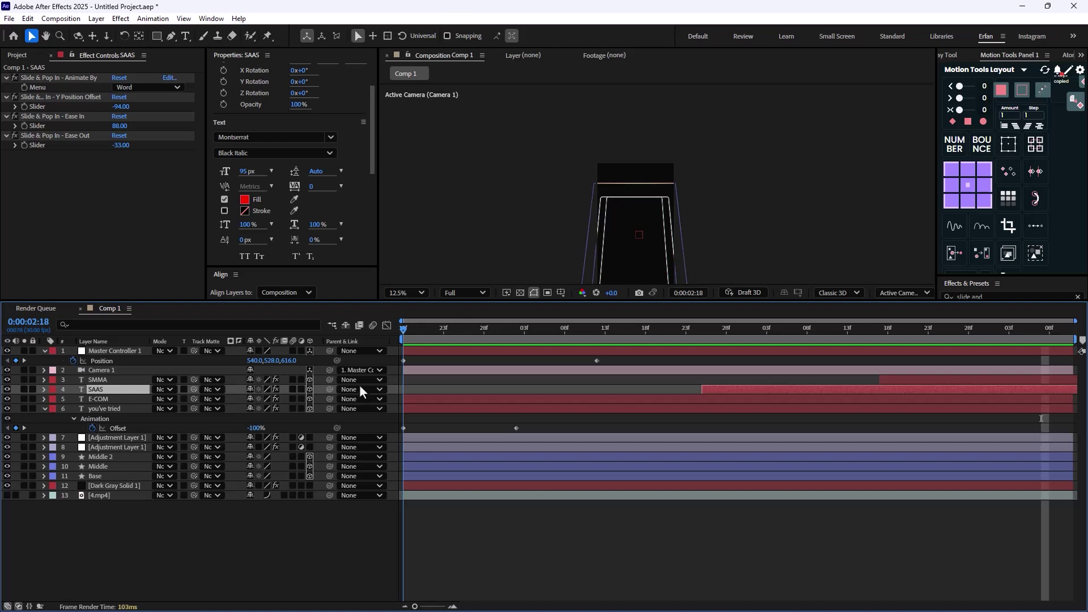
Set Master Controller 1's final Position keyframe at 0:00:03:12 to 540, 799, 530
{"action": "key", "text": "space"}
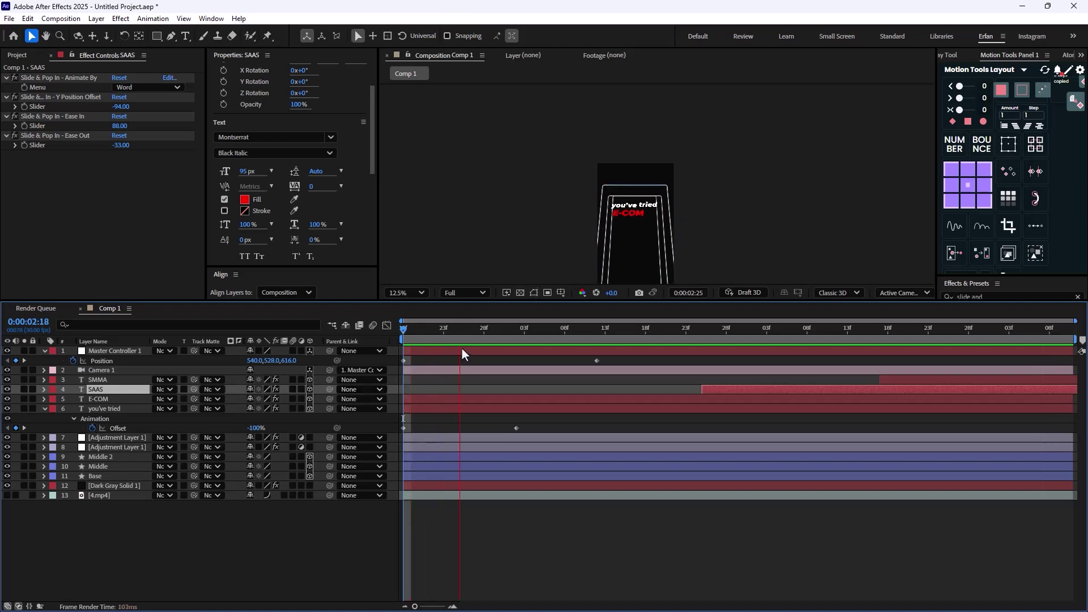
{"action": "left_click_drag", "start_coordinate": [628, 330], "coordinate": [596, 346]}
{"action": "left_click", "coordinate": [597, 361]}
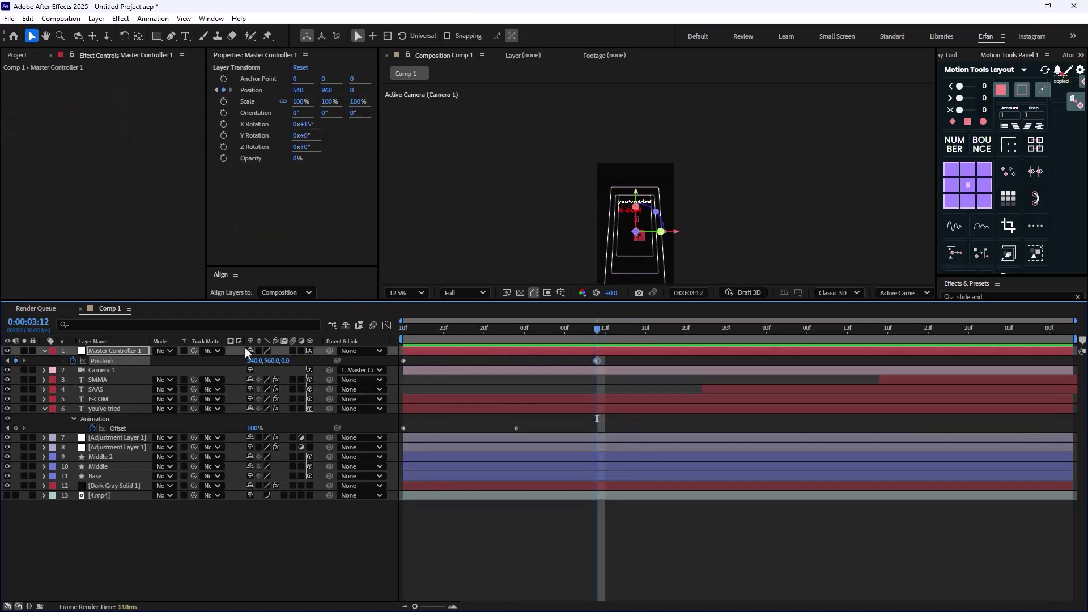
{"action": "left_click_drag", "start_coordinate": [284, 361], "coordinate": [583, 356]}
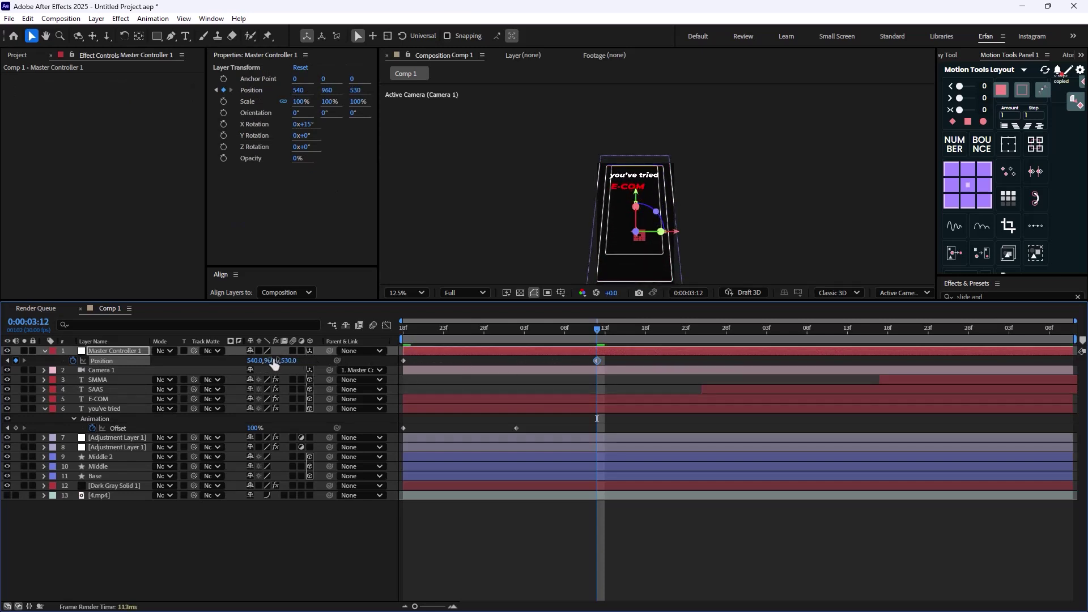
{"action": "left_click_drag", "start_coordinate": [274, 363], "coordinate": [197, 361]}
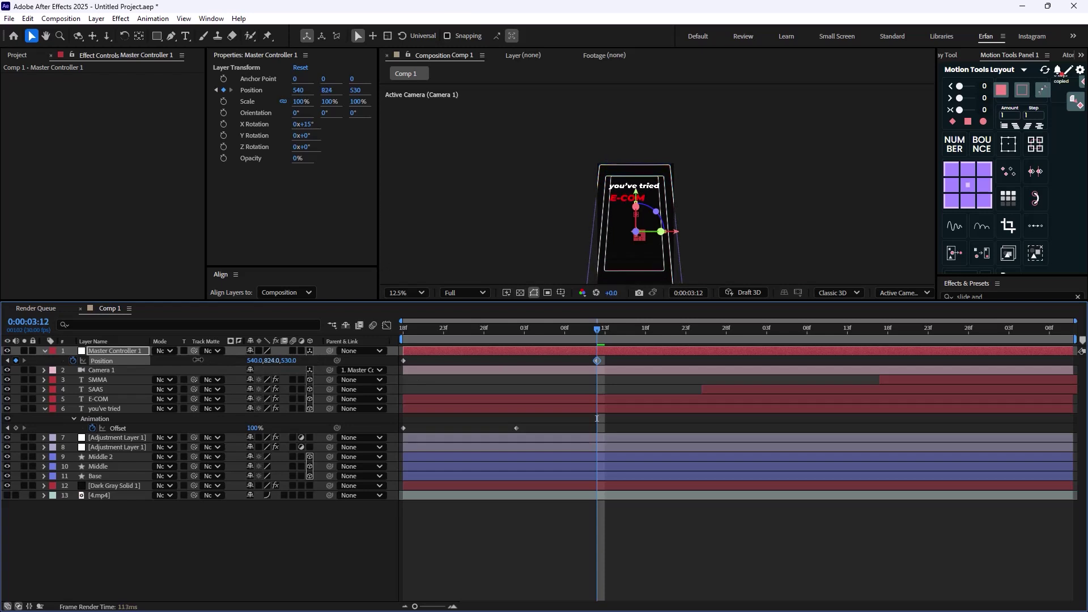
Move Master Controller 1's final Position keyframe to 0:00:03:09 and ease both of its Position keyframes at 65
{"action": "left_click_drag", "start_coordinate": [586, 331], "coordinate": [526, 363]}
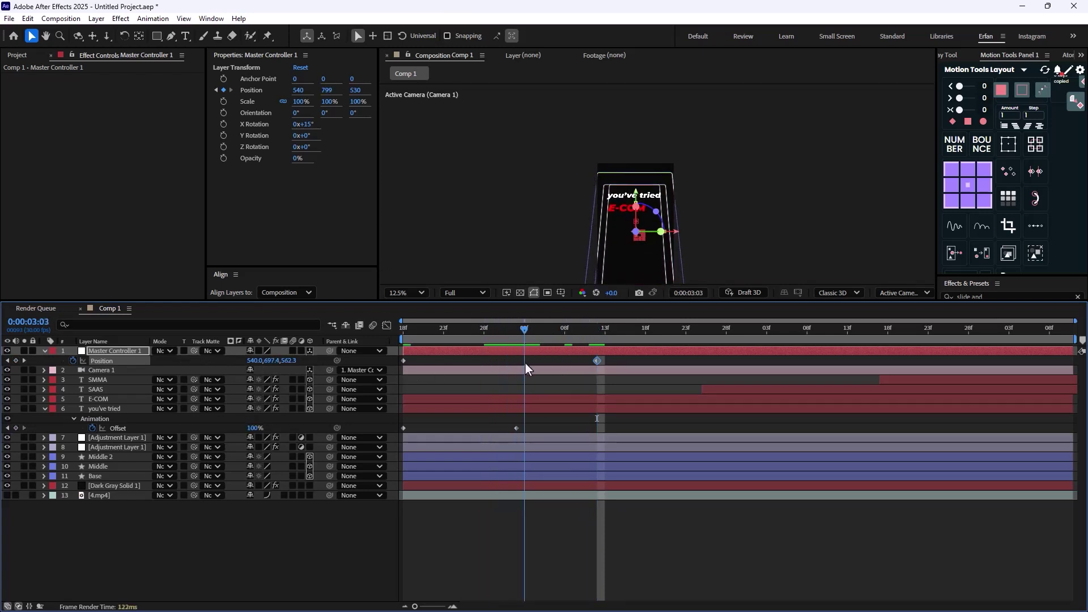
{"action": "left_click_drag", "start_coordinate": [597, 360], "coordinate": [399, 362]}
{"action": "left_click", "coordinate": [982, 110]}
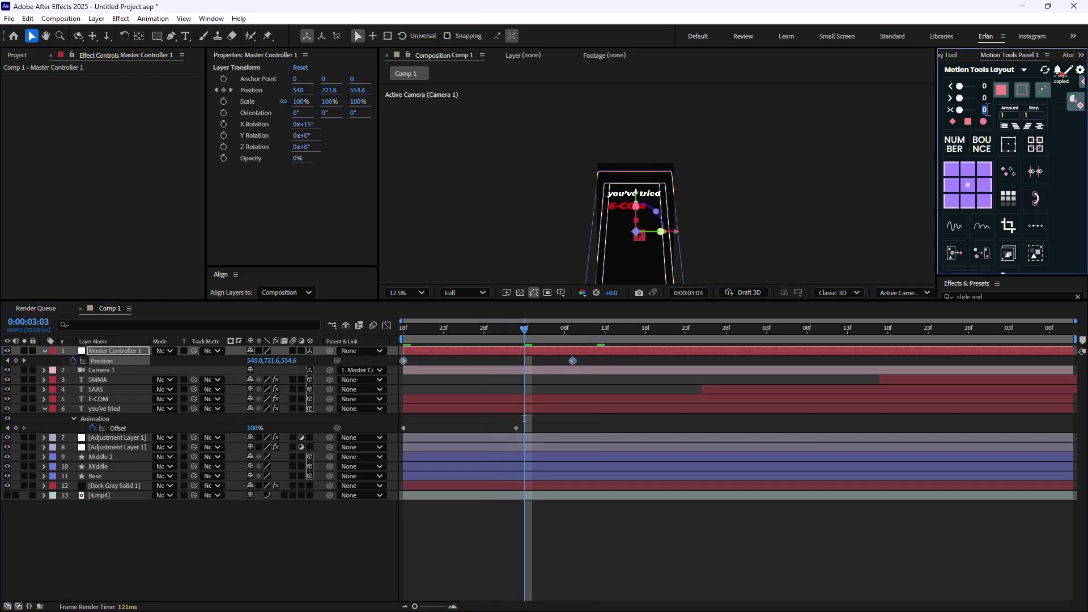
{"action": "type", "text": "65"}
{"action": "key", "text": "Return"}
{"action": "left_click", "coordinate": [103, 519]}
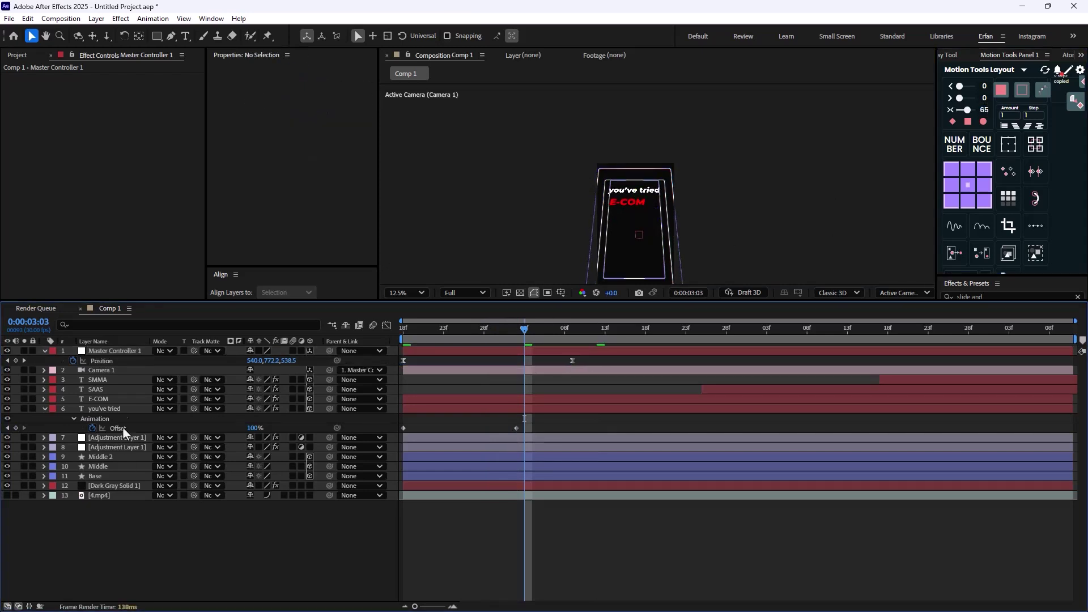
Shift the E-COM text layer to start at 0:00:03:03 and preview the animation
{"action": "left_click", "coordinate": [149, 396]}
{"action": "left_click_drag", "start_coordinate": [512, 398], "coordinate": [634, 400]}
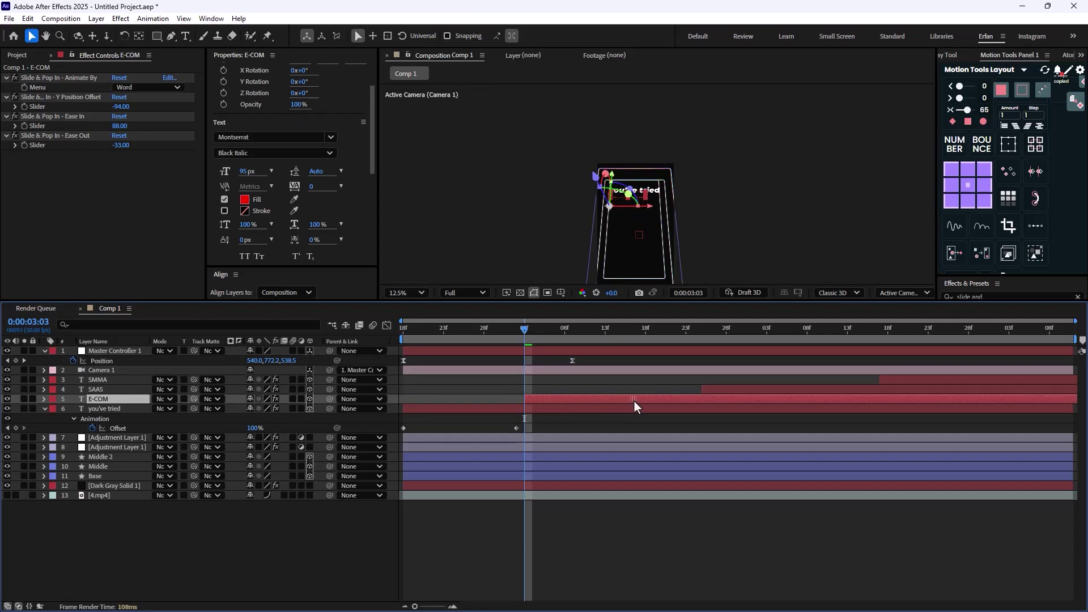
{"action": "key", "text": "Home"}
{"action": "key", "text": "space"}
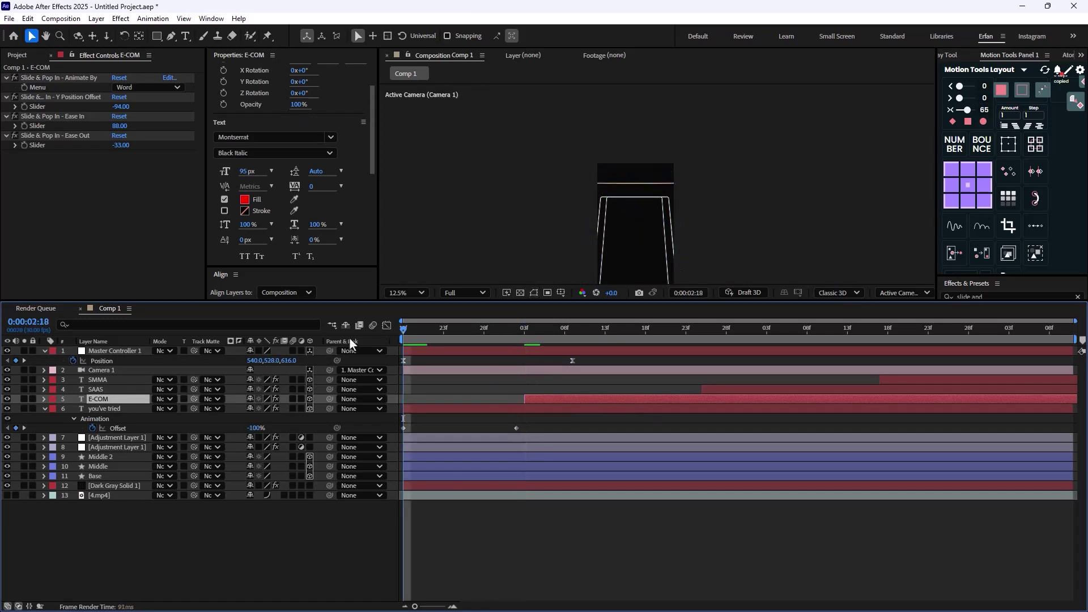
Split the Master Controller 1 layer at 0:00:03:09 and remove the Position keyframes from the new Master Controller 2
{"action": "left_click_drag", "start_coordinate": [553, 339], "coordinate": [574, 348]}
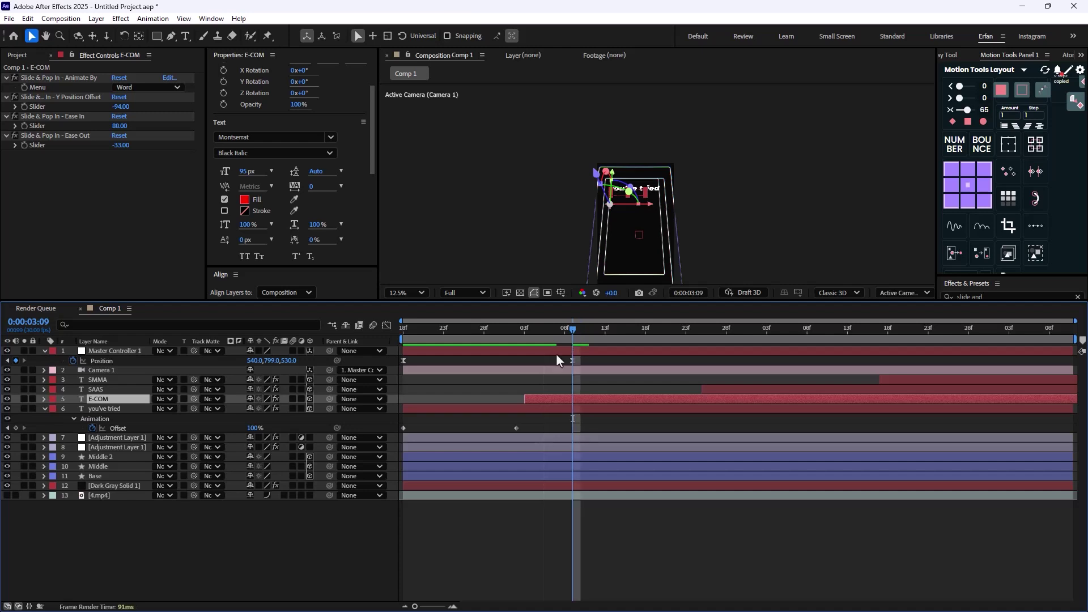
{"action": "key", "text": "Page_Up"}
{"action": "key", "text": "Page_Down"}
{"action": "left_click", "coordinate": [137, 354]}
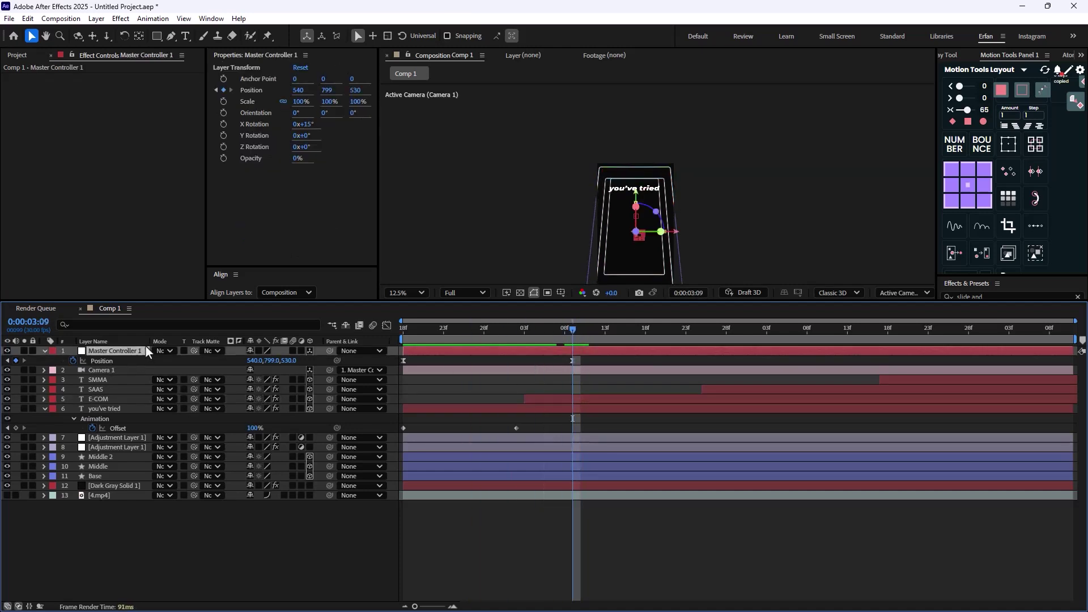
{"action": "key", "text": "ctrl+d"}
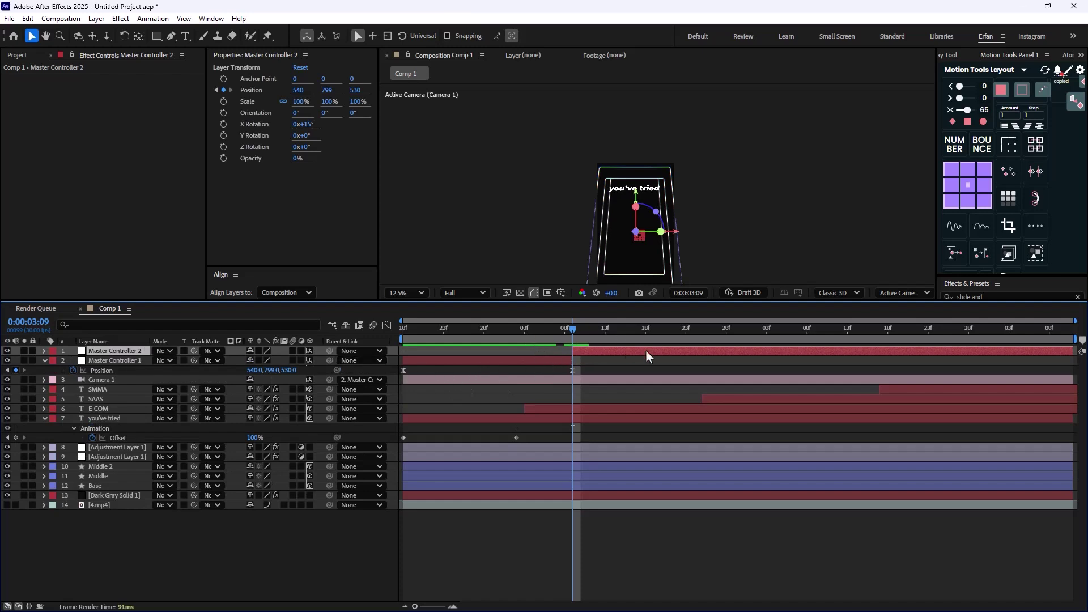
{"action": "key", "text": "p"}
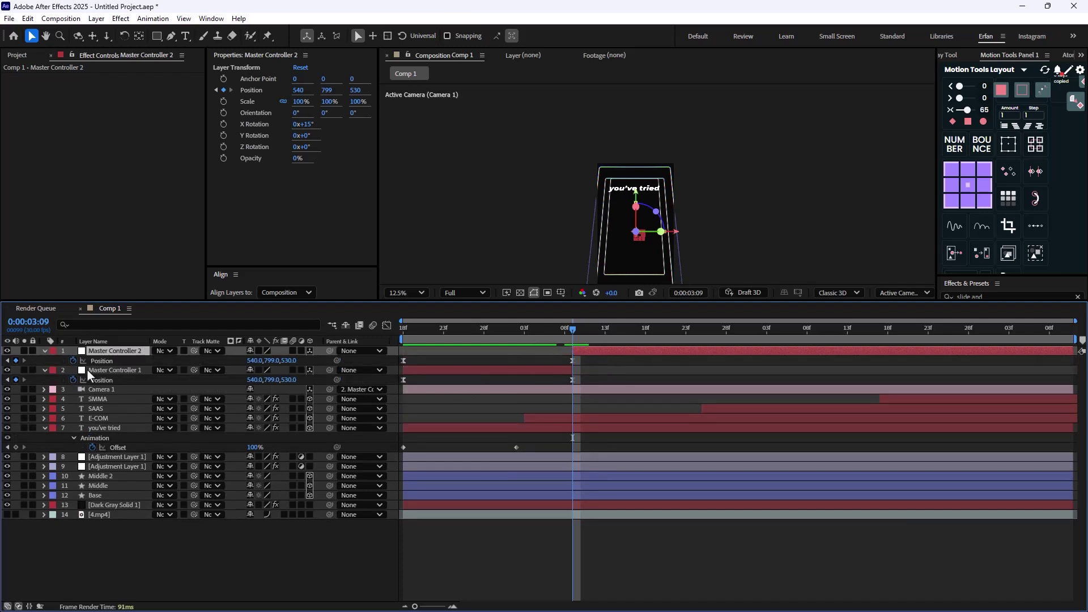
{"action": "left_click", "coordinate": [72, 362]}
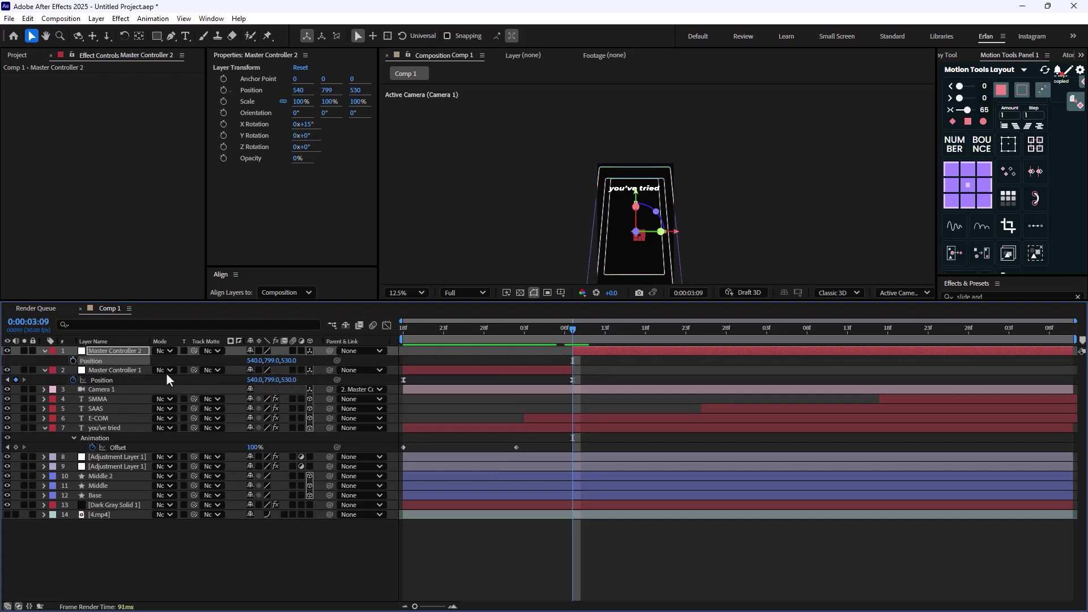
Shift Master Controller 2 to start at 0:00:03:03 and add a Position keyframe there
{"action": "left_click_drag", "start_coordinate": [594, 349], "coordinate": [538, 344]}
{"action": "key", "text": "Page_Up"}
{"action": "key", "text": "Page_Up"}
{"action": "key", "text": "i"}
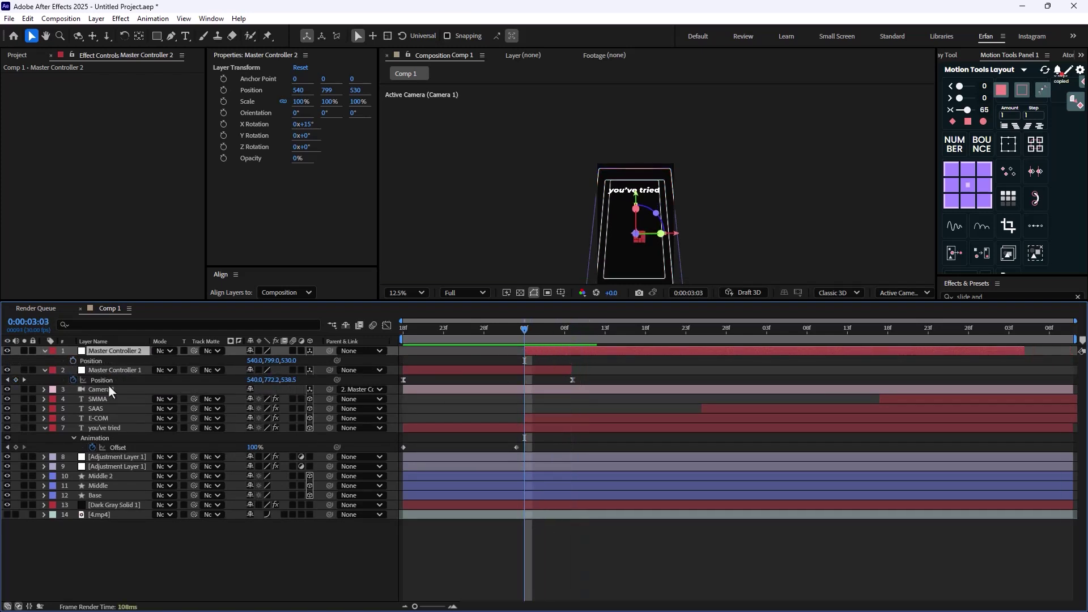
{"action": "left_click", "coordinate": [72, 362]}
Parent Master Controller 1 to Master Controller 2 with the current time at 0:00:03:28
{"action": "left_click_drag", "start_coordinate": [531, 329], "coordinate": [727, 368]}
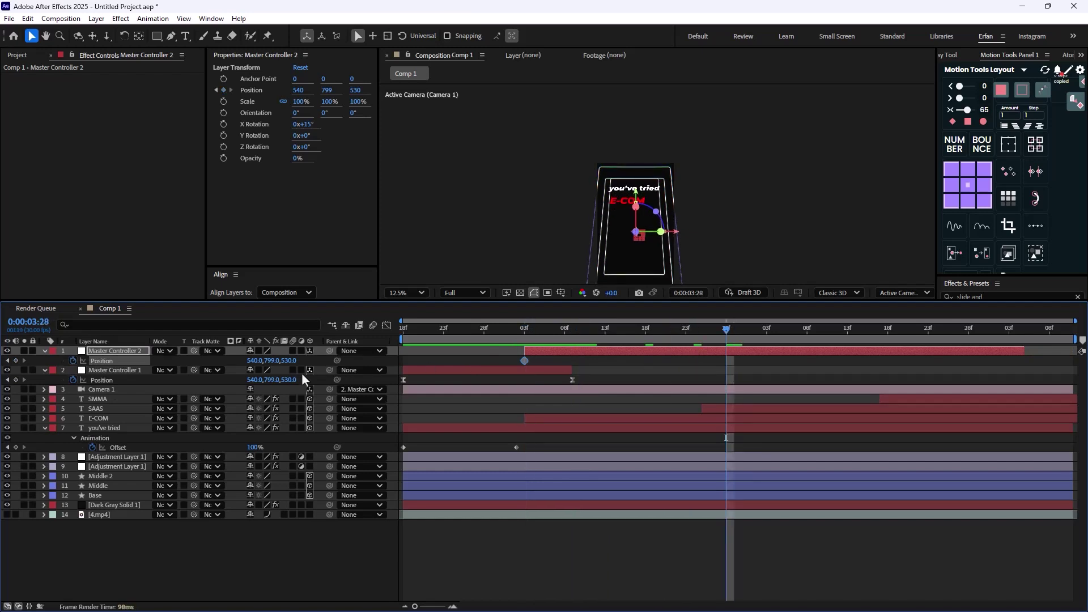
{"action": "left_click_drag", "start_coordinate": [271, 361], "coordinate": [413, 381]}
{"action": "key", "text": "ctrl+z"}
{"action": "left_click", "coordinate": [117, 369]}
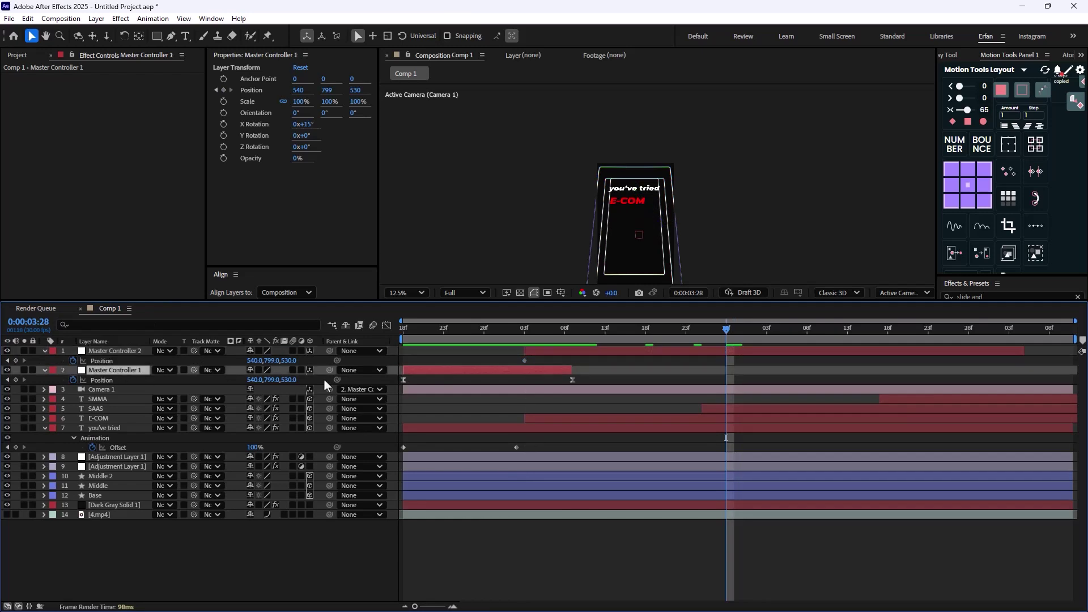
{"action": "left_click_drag", "start_coordinate": [329, 370], "coordinate": [110, 352]}
Set Master Controller 2's Position to 540, 942, 530 at 0:00:03:28, ease both keyframes at 65 and preview the move
{"action": "left_click_drag", "start_coordinate": [272, 360], "coordinate": [345, 368]}
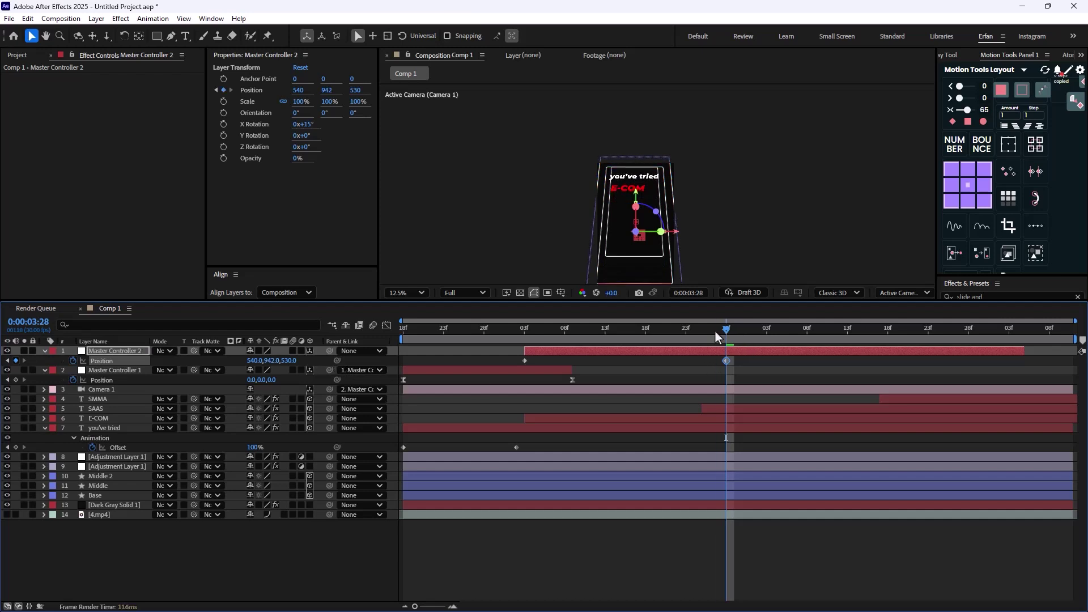
{"action": "left_click_drag", "start_coordinate": [716, 334], "coordinate": [519, 349]}
{"action": "left_click_drag", "start_coordinate": [760, 366], "coordinate": [396, 338]}
{"action": "left_click", "coordinate": [967, 110]}
{"action": "key", "text": "space"}
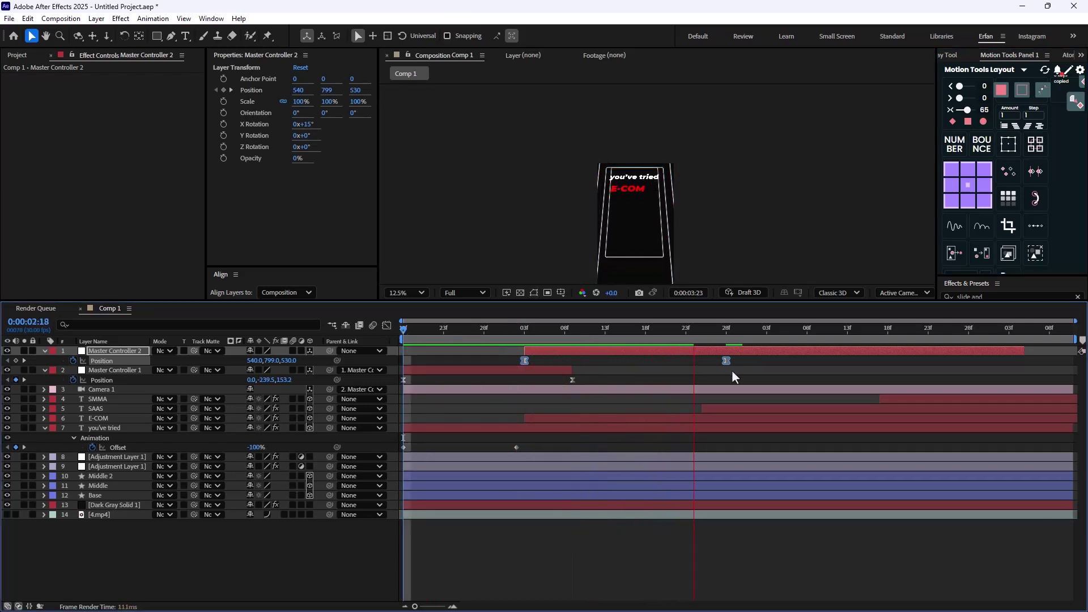
{"action": "key", "text": "space"}
Split Master Controller 2 at 0:00:03:21 and parent it to the new Master Controller 3
{"action": "left_click_drag", "start_coordinate": [692, 332], "coordinate": [670, 367]}
{"action": "key", "text": "ctrl+shift+d"}
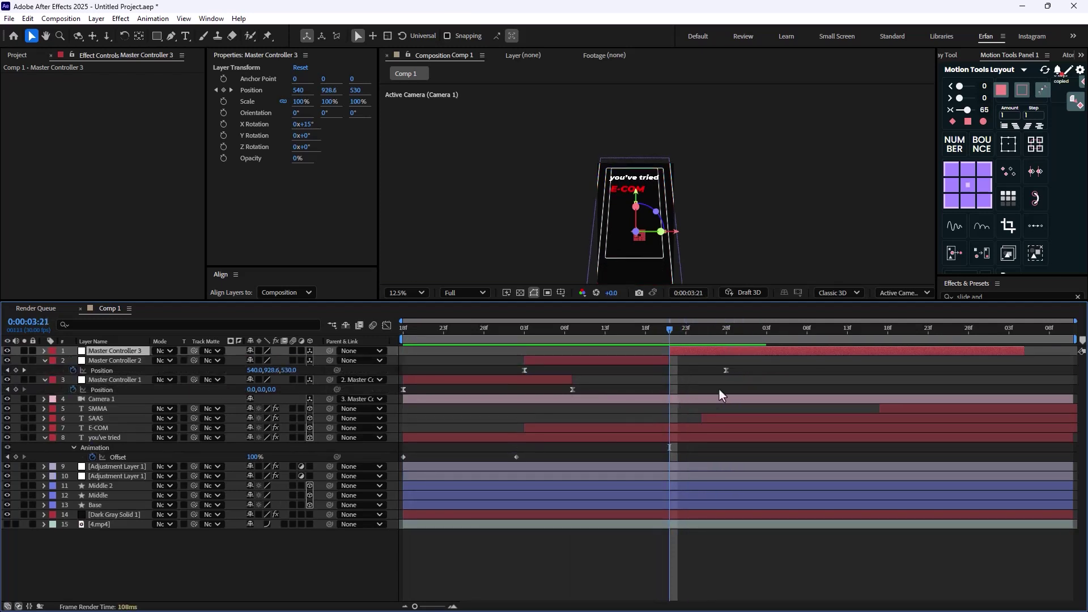
{"action": "key", "text": "p"}
{"action": "left_click", "coordinate": [120, 369]}
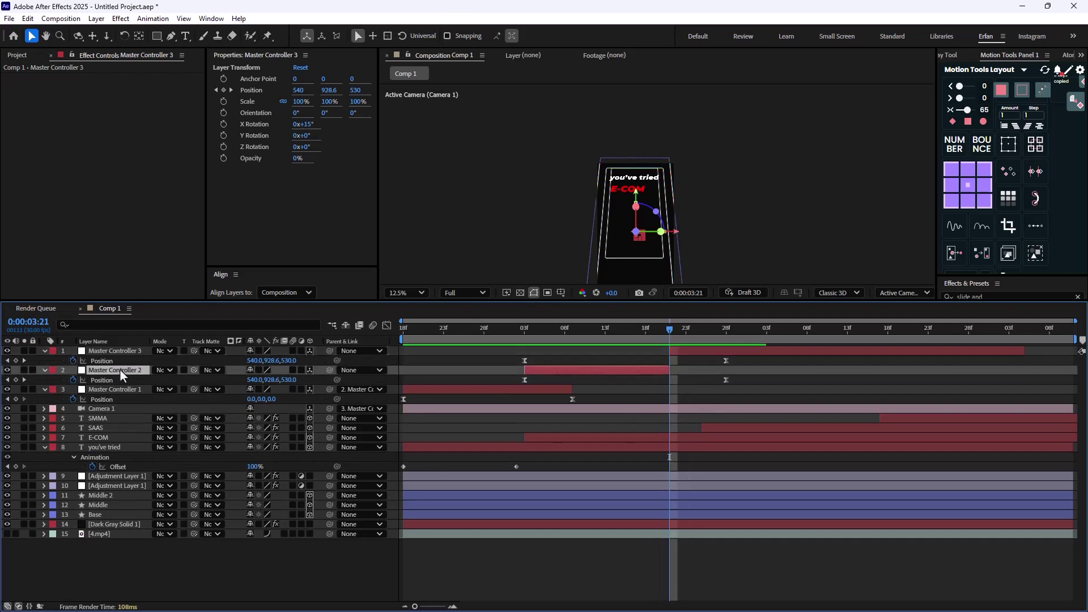
{"action": "left_click_drag", "start_coordinate": [331, 369], "coordinate": [131, 352]}
{"action": "left_click", "coordinate": [131, 352]}
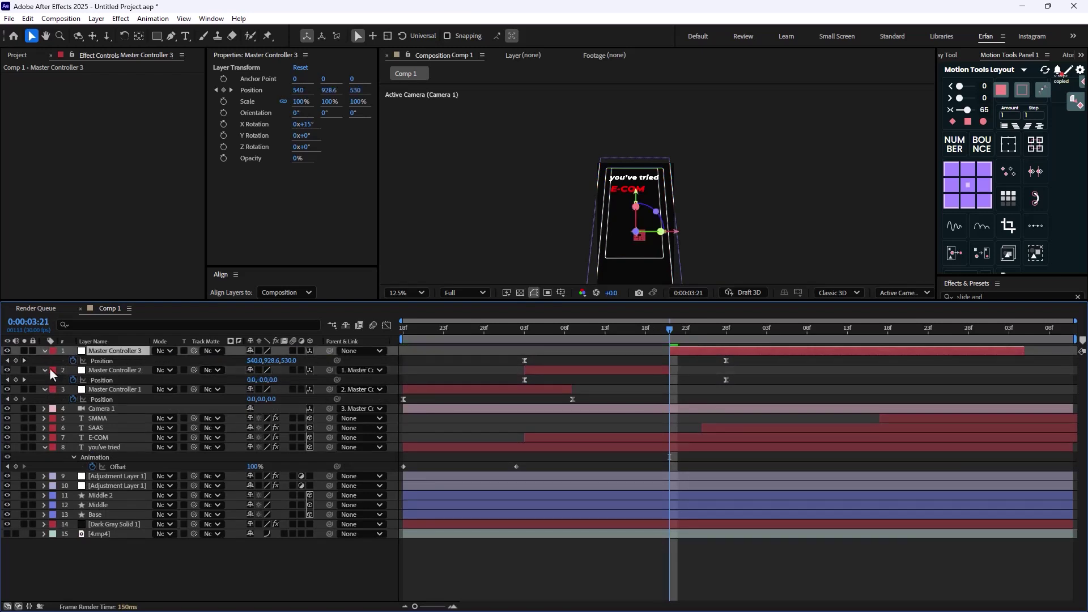
Clear Master Controller 3's Position keyframes, shift its start to about 0:00:03:16 and add a new Position keyframe at about 0:00:03:17
{"action": "left_click", "coordinate": [73, 361]}
{"action": "left_click_drag", "start_coordinate": [706, 350], "coordinate": [775, 331]}
{"action": "left_click", "coordinate": [73, 361]}
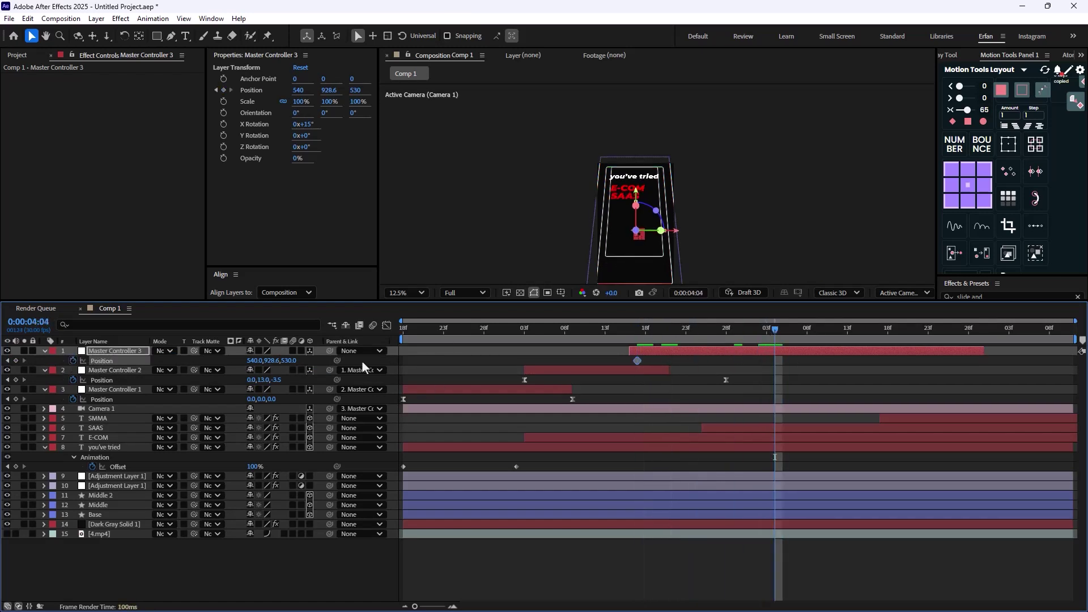
Set Master Controller 3's Position to 540, 803.6, 577 at 0:00:04:04, ease both keyframes and preview the move
{"action": "left_click_drag", "start_coordinate": [288, 361], "coordinate": [204, 363]}
{"action": "left_click_drag", "start_coordinate": [807, 366], "coordinate": [571, 356]}
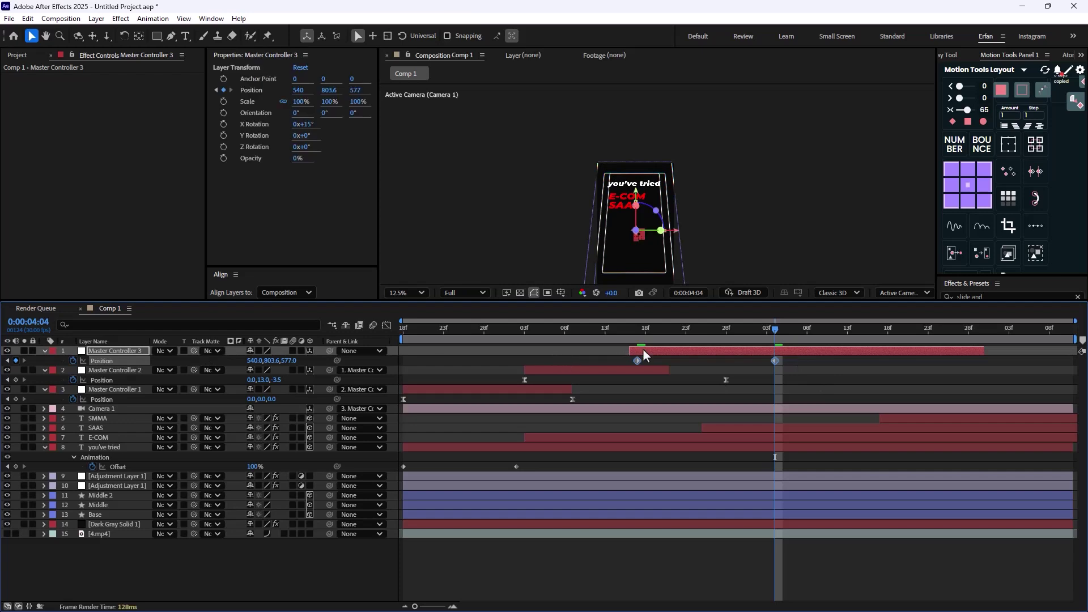
{"action": "left_click_drag", "start_coordinate": [788, 332], "coordinate": [275, 351]}
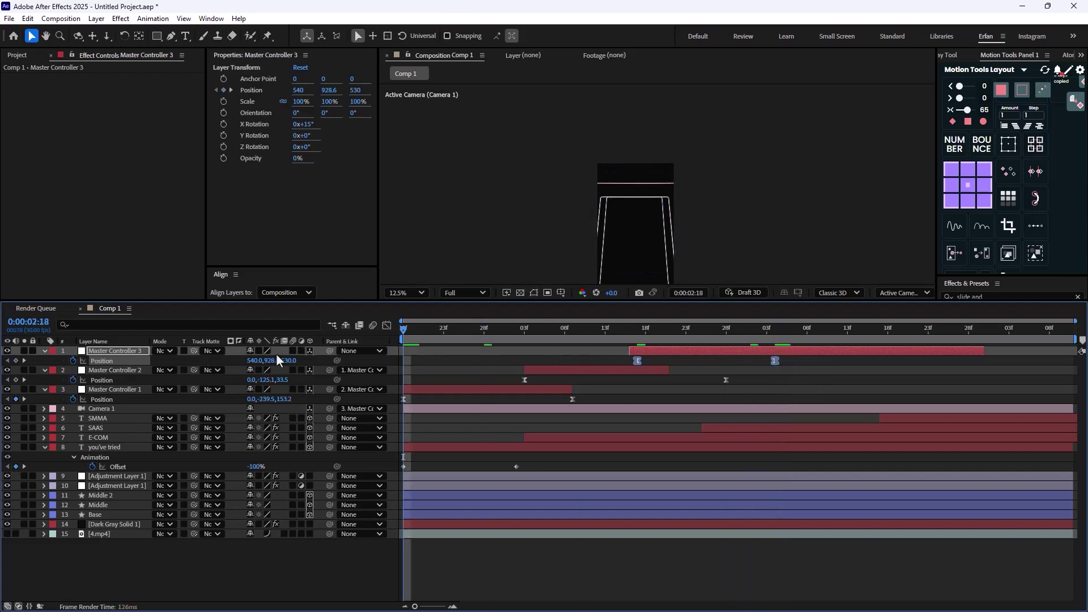
{"action": "key", "text": "space"}
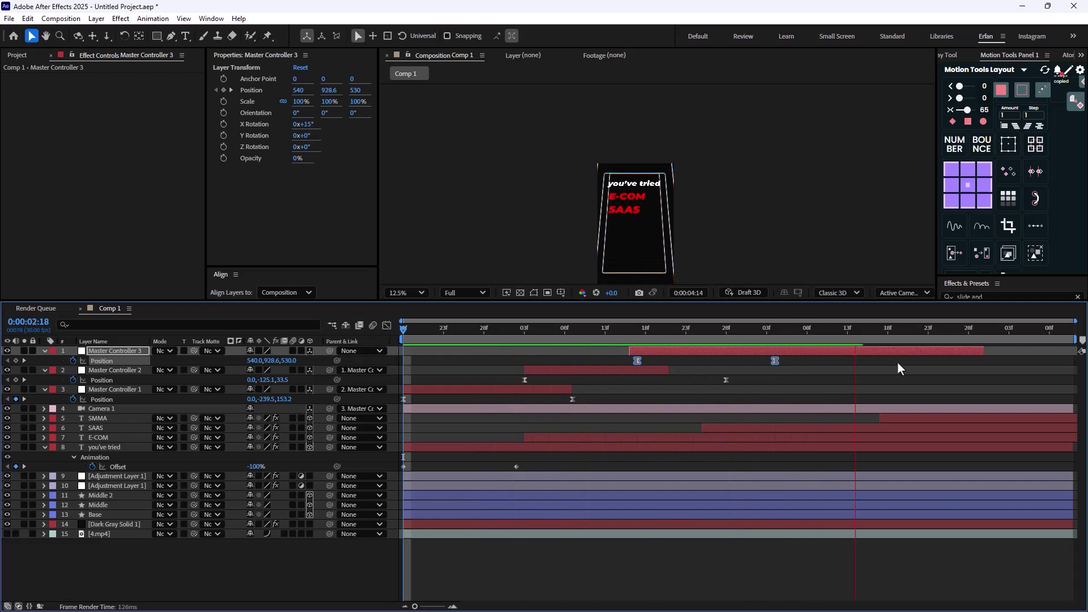
{"action": "key", "text": "space"}
With both Position keyframes selected, lower Master Controller 3's Z position to 482 at 0:00:04:04
{"action": "left_click_drag", "start_coordinate": [856, 331], "coordinate": [777, 360]}
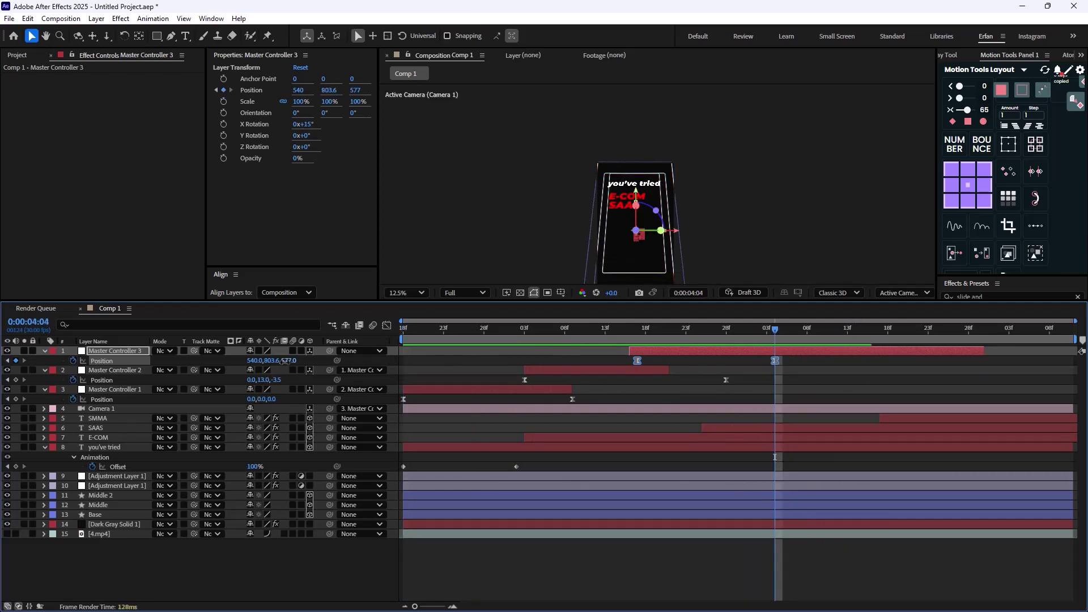
{"action": "left_click_drag", "start_coordinate": [284, 360], "coordinate": [238, 369]}
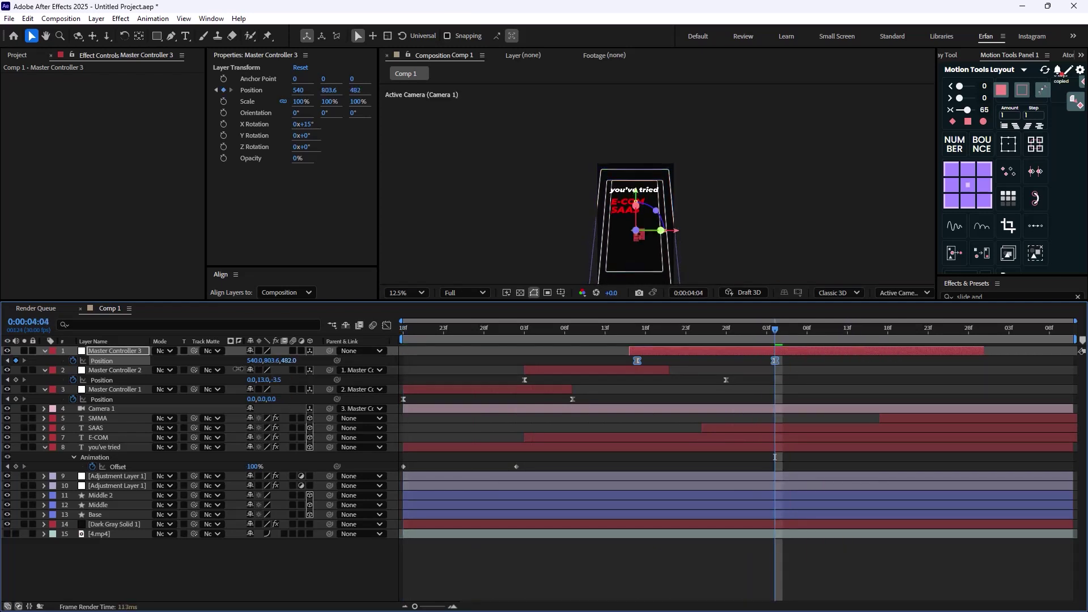
Move the SAAS text further below E-COM and bring it forward, setting its Position to 298, 875.5, -41.4
{"action": "left_click", "coordinate": [105, 430]}
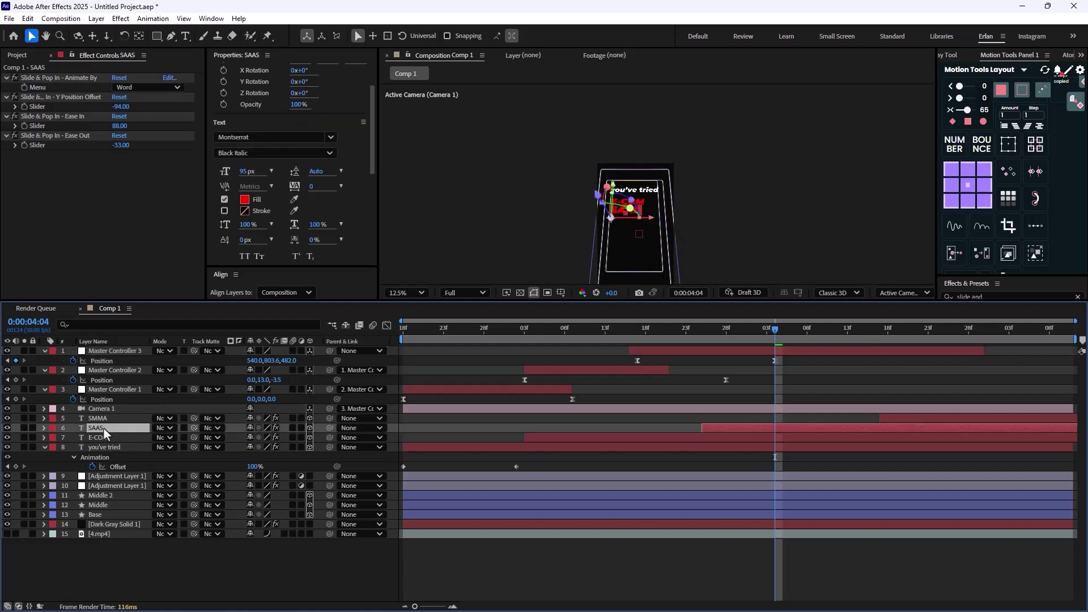
{"action": "key", "text": "Return"}
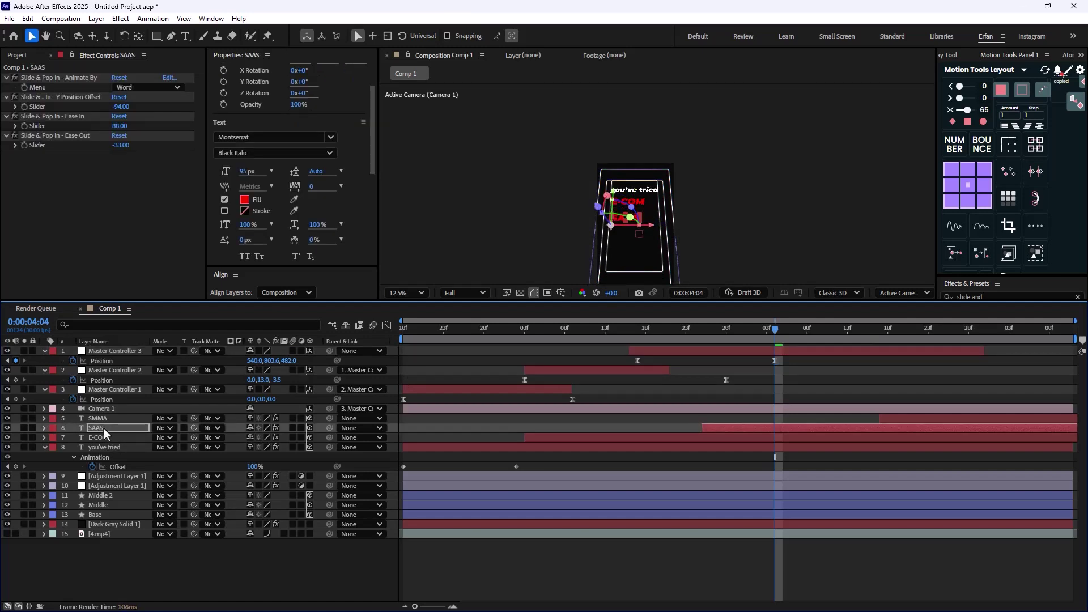
{"action": "scroll", "coordinate": [661, 233], "scroll_direction": "up", "scroll_amount": 1}
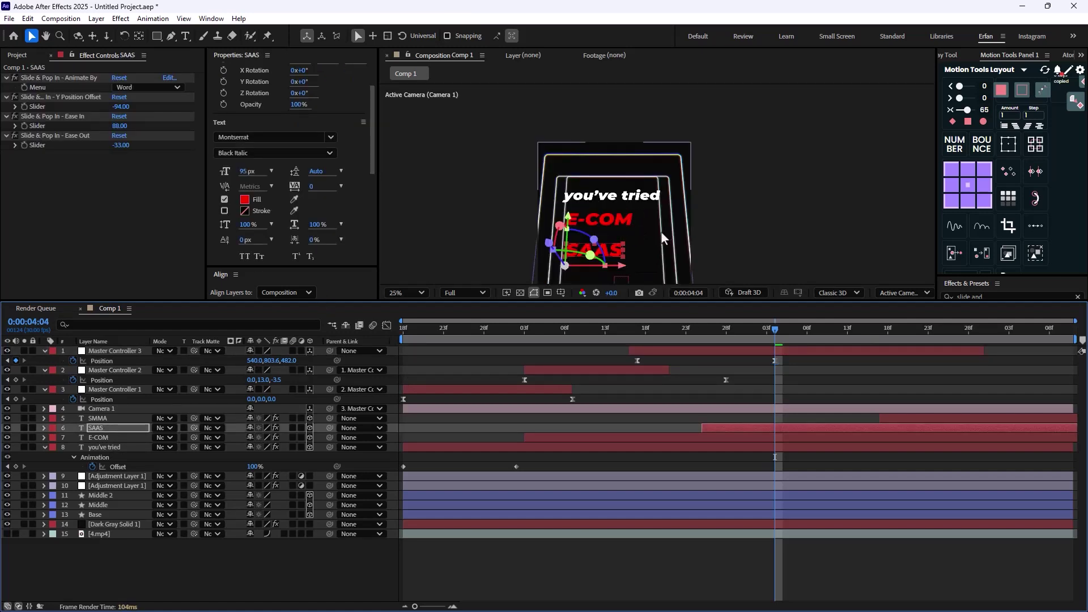
{"action": "key", "text": "p"}
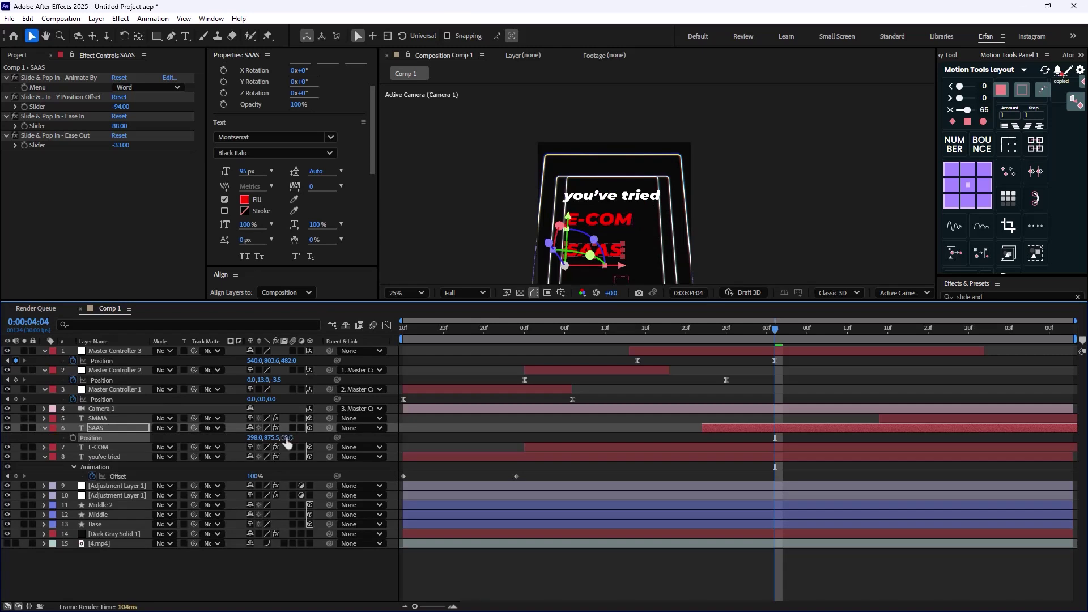
{"action": "left_click_drag", "start_coordinate": [283, 438], "coordinate": [252, 437]}
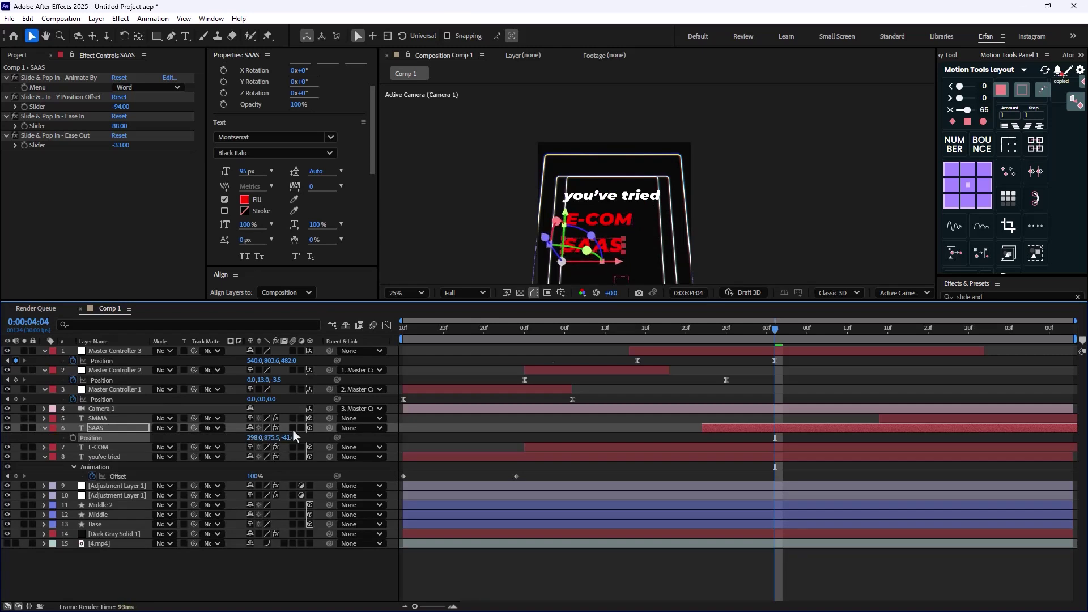
Keyframe E-COM's Opacity from 100% at 0:00:03:17 to 34% at 0:00:04:04 and preview the fade
{"action": "left_click_drag", "start_coordinate": [774, 330], "coordinate": [634, 373]}
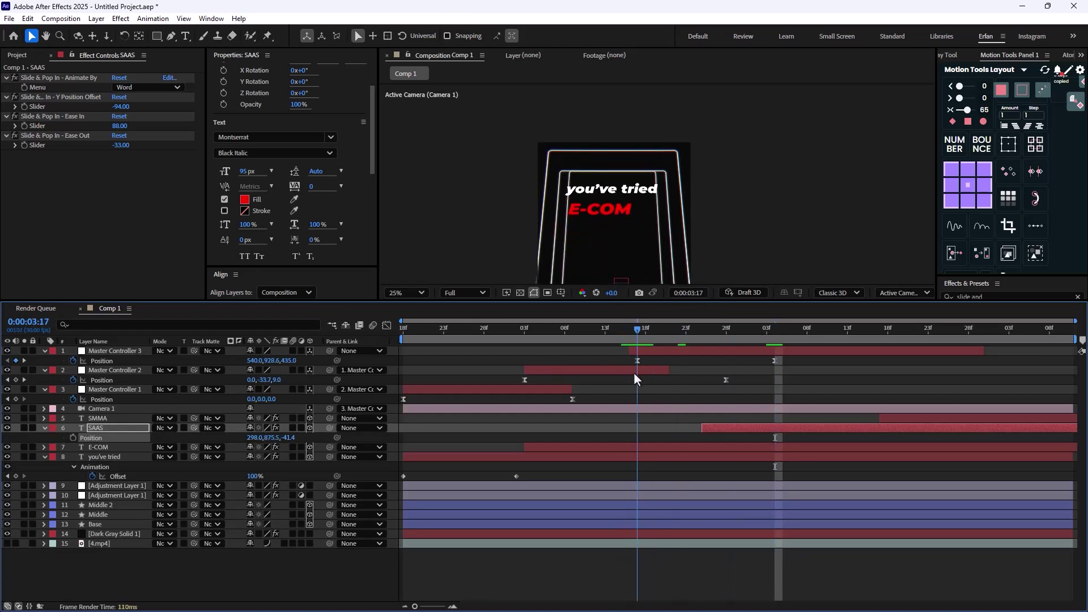
{"action": "left_click", "coordinate": [101, 445]}
{"action": "key", "text": "t"}
{"action": "left_click", "coordinate": [73, 457]}
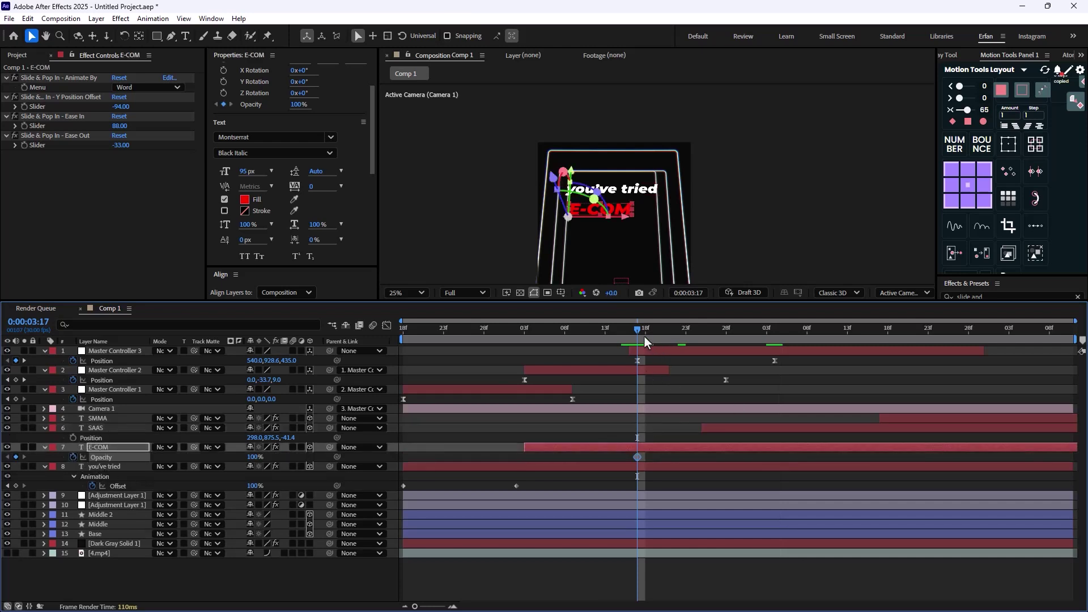
{"action": "left_click_drag", "start_coordinate": [645, 337], "coordinate": [774, 373]}
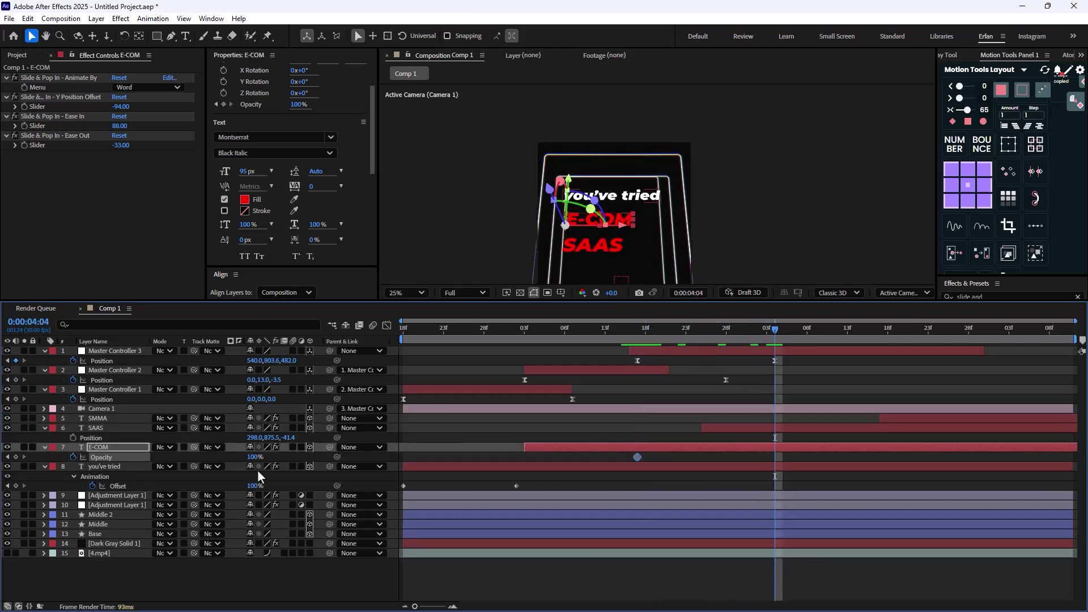
{"action": "left_click_drag", "start_coordinate": [255, 457], "coordinate": [225, 466]}
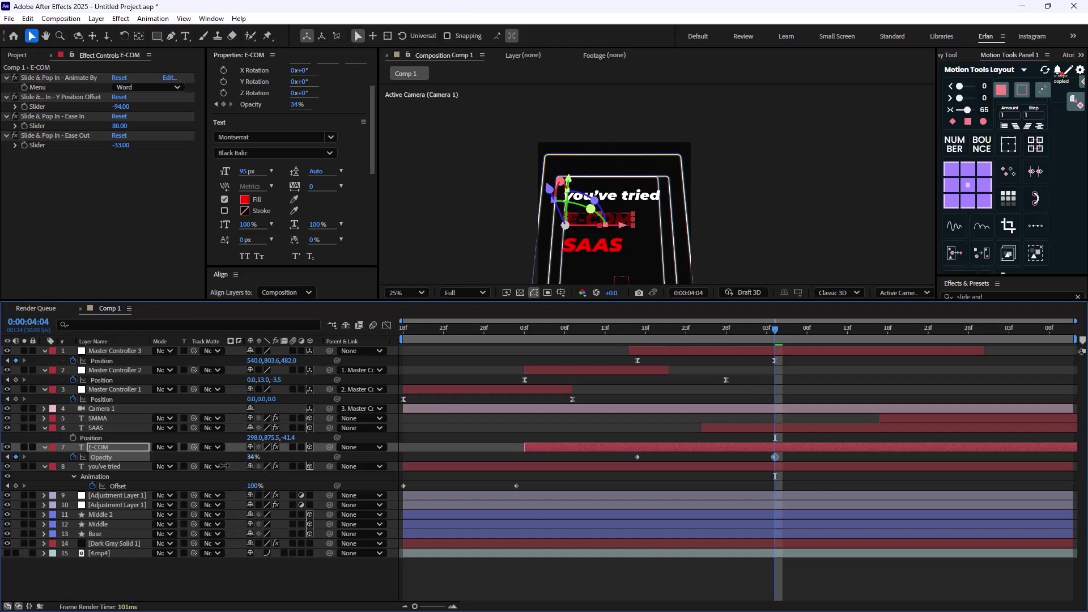
{"action": "scroll", "coordinate": [661, 210], "scroll_direction": "down", "scroll_amount": 1}
{"action": "key", "text": "space"}
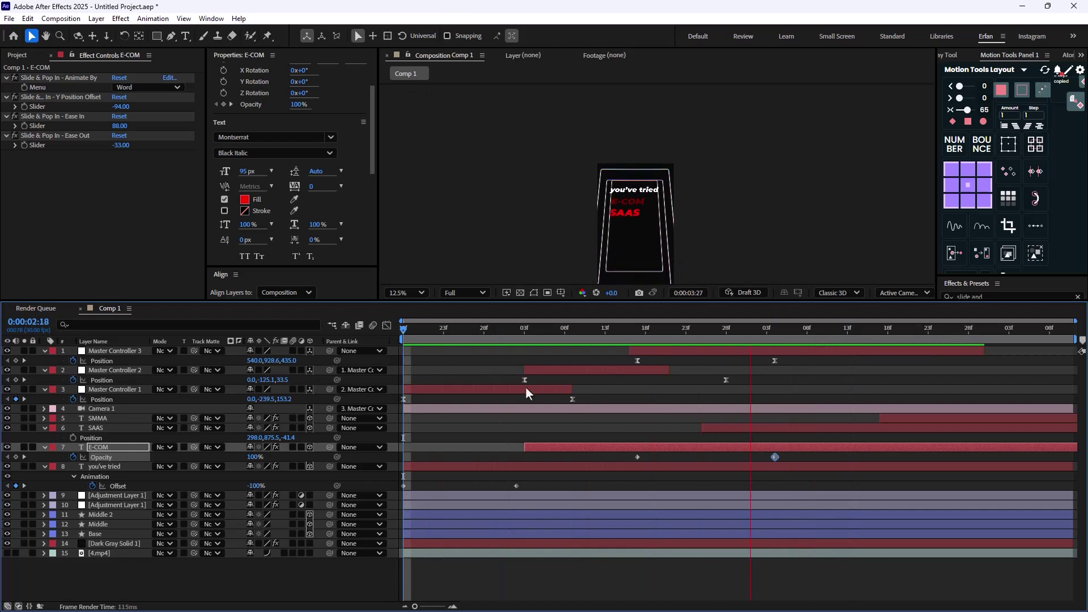
Split Master Controller 3 at 0:00:03:29 into a new Master Controller 4
{"action": "left_click_drag", "start_coordinate": [872, 332], "coordinate": [736, 342]}
{"action": "left_click", "coordinate": [749, 349]}
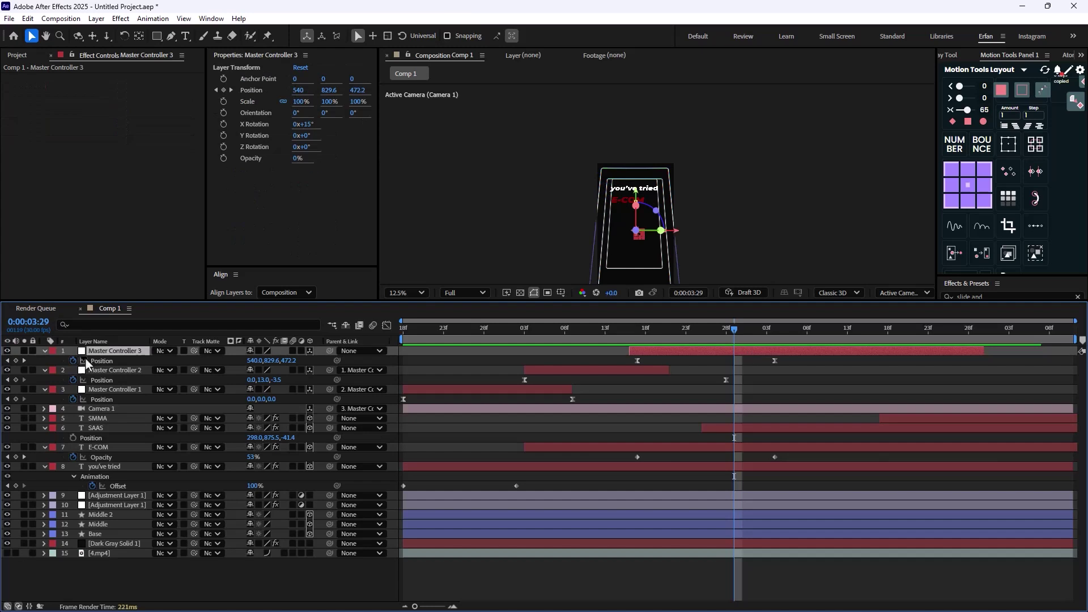
{"action": "key", "text": "ctrl+shift+d"}
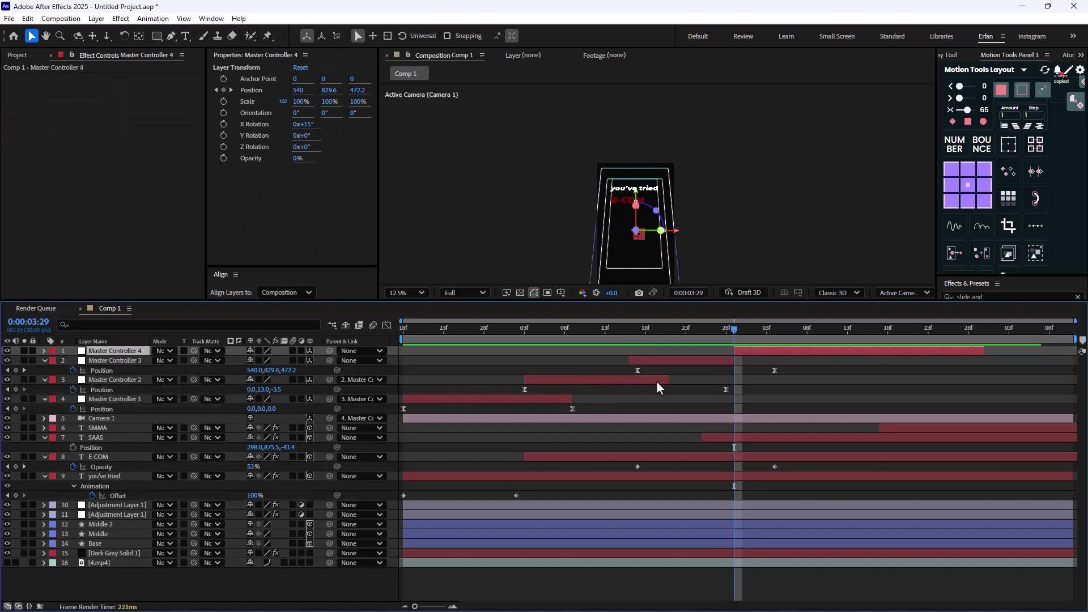
Clear Master Controller 4's Position keyframes, start the layer at about 0:00:03:26 and parent Master Controller 3 to it
{"action": "key", "text": "u"}
{"action": "left_click", "coordinate": [73, 361]}
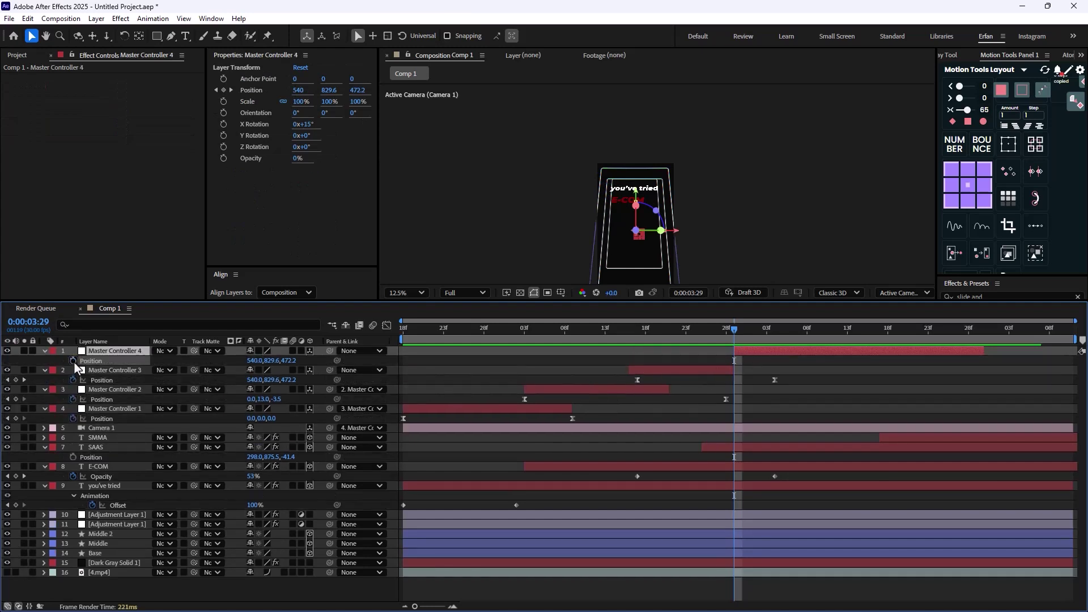
{"action": "left_click", "coordinate": [145, 371]}
{"action": "left_click_drag", "start_coordinate": [329, 370], "coordinate": [154, 349]}
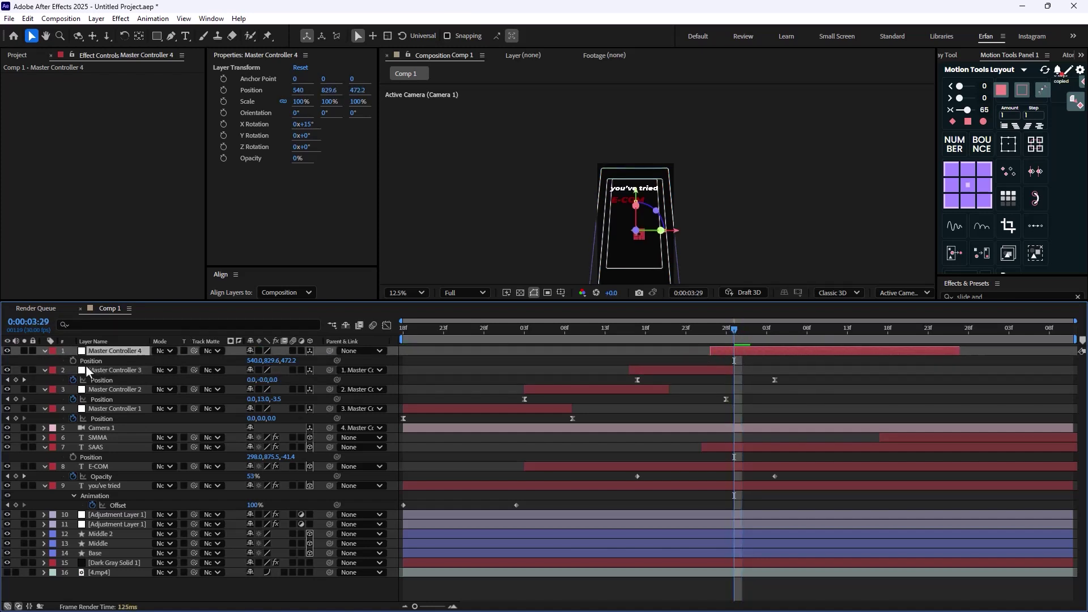
Add Position and X Rotation keyframes to Master Controller 4 at 0:00:03:29
{"action": "left_click", "coordinate": [73, 361]}
{"action": "left_click_drag", "start_coordinate": [741, 332], "coordinate": [733, 366]}
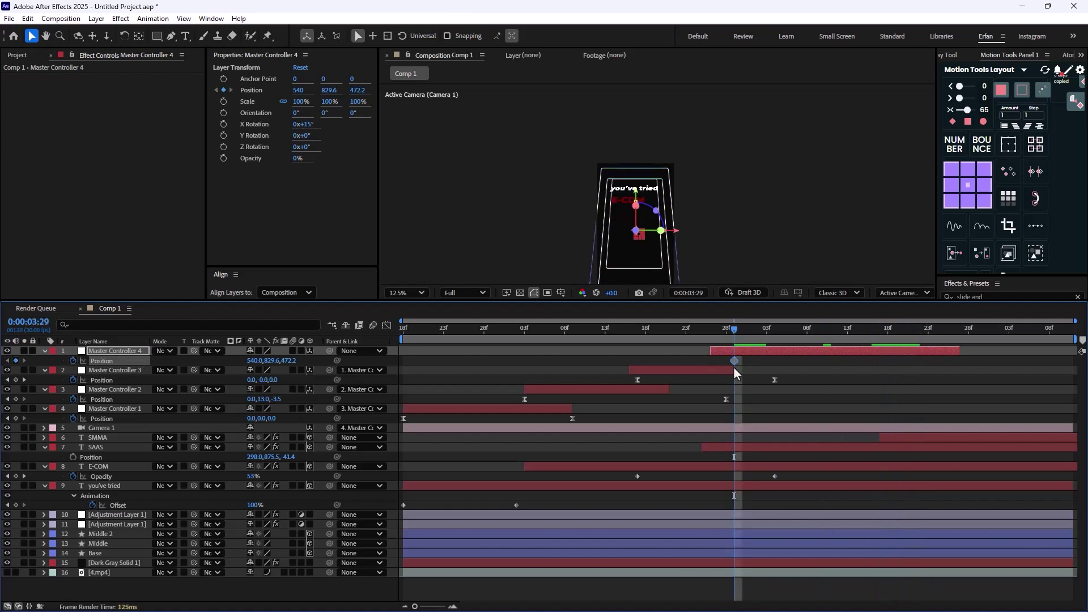
{"action": "key", "text": "shift+r"}
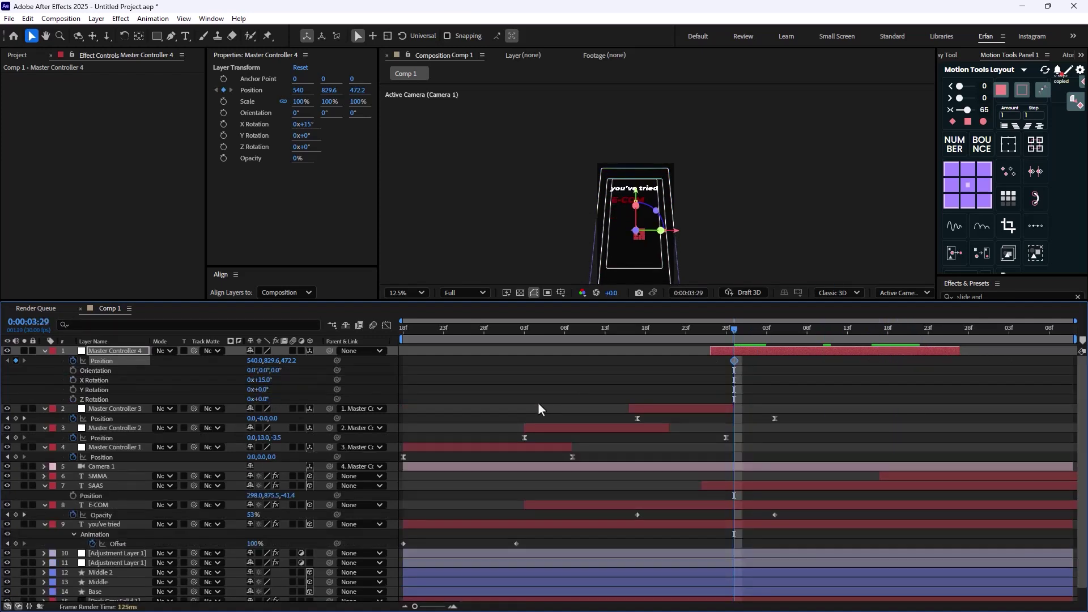
{"action": "left_click", "coordinate": [73, 380]}
Extend Master Controller 4 to the composition's end and set Position 540, 1012.6, 302.2 and X Rotation 5° at 0:00:04:28
{"action": "left_click_drag", "start_coordinate": [774, 348], "coordinate": [1080, 392]}
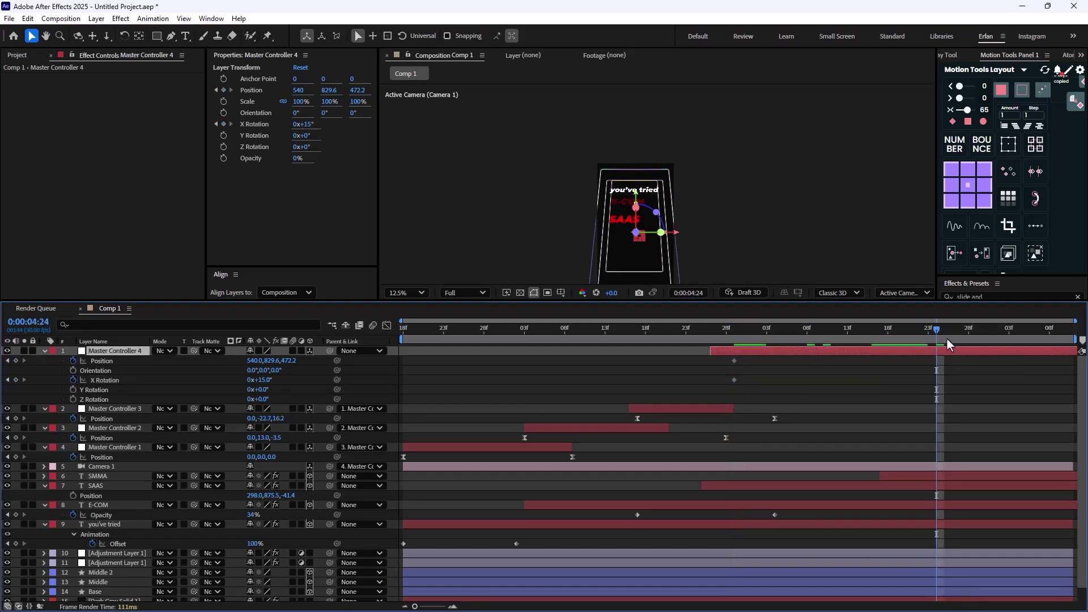
{"action": "key", "text": "space"}
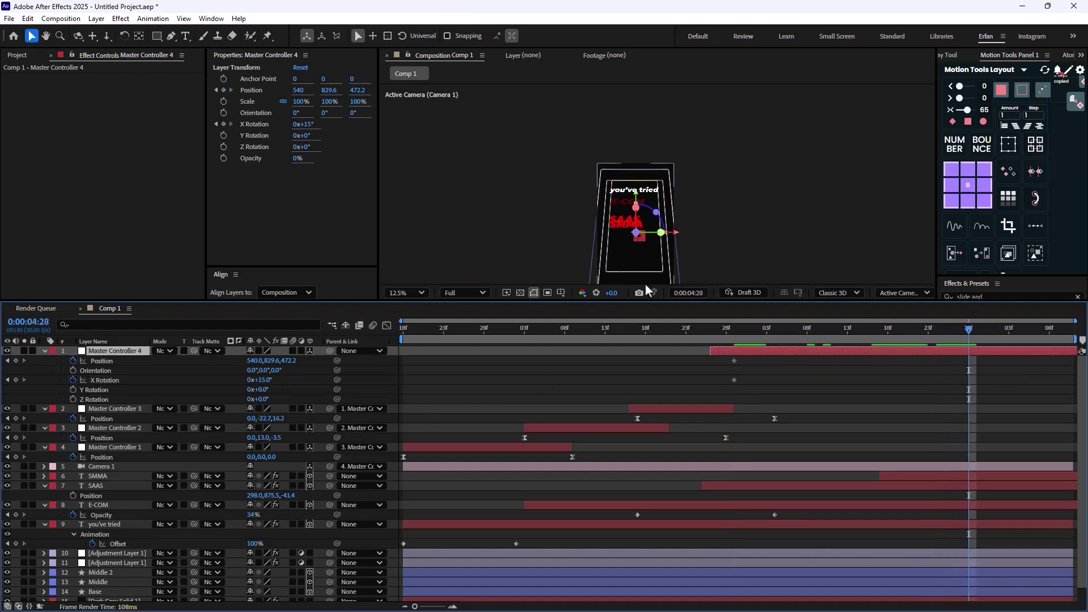
{"action": "left_click_drag", "start_coordinate": [263, 385], "coordinate": [369, 362]}
{"action": "left_click_drag", "start_coordinate": [265, 381], "coordinate": [262, 380]}
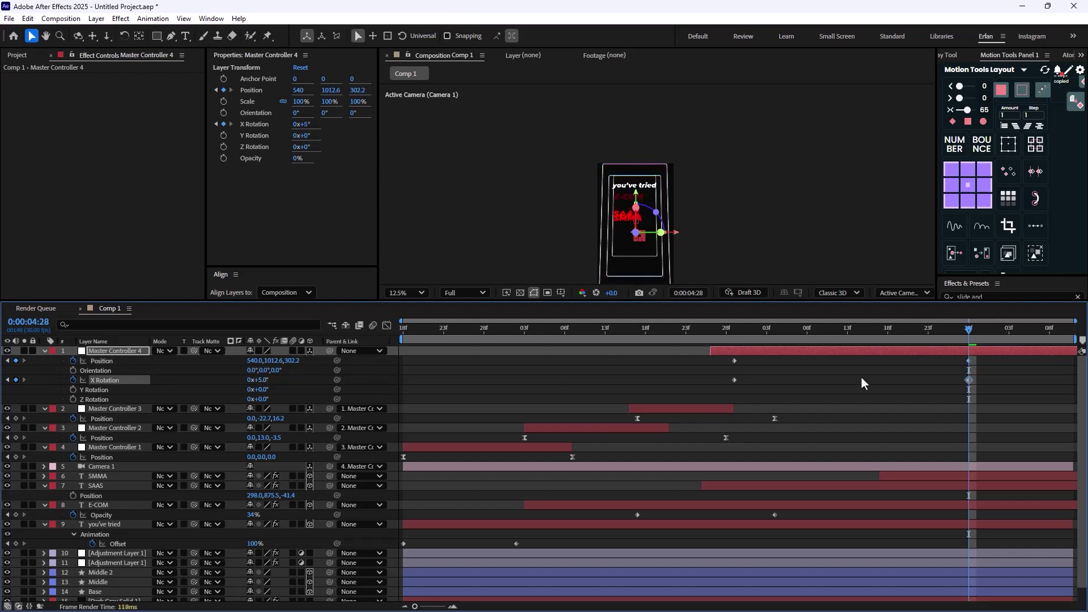
Ease all of Master Controller 4's Position and X Rotation keyframes at 65 and preview the camera move
{"action": "left_click_drag", "start_coordinate": [995, 366], "coordinate": [620, 401]}
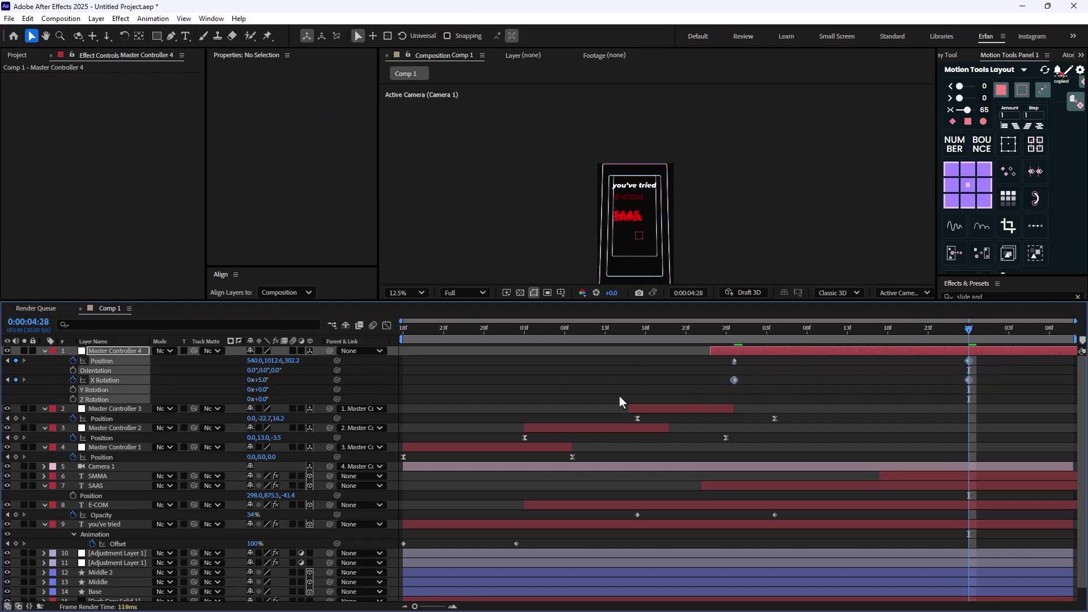
{"action": "left_click", "coordinate": [970, 112]}
{"action": "key", "text": "space"}
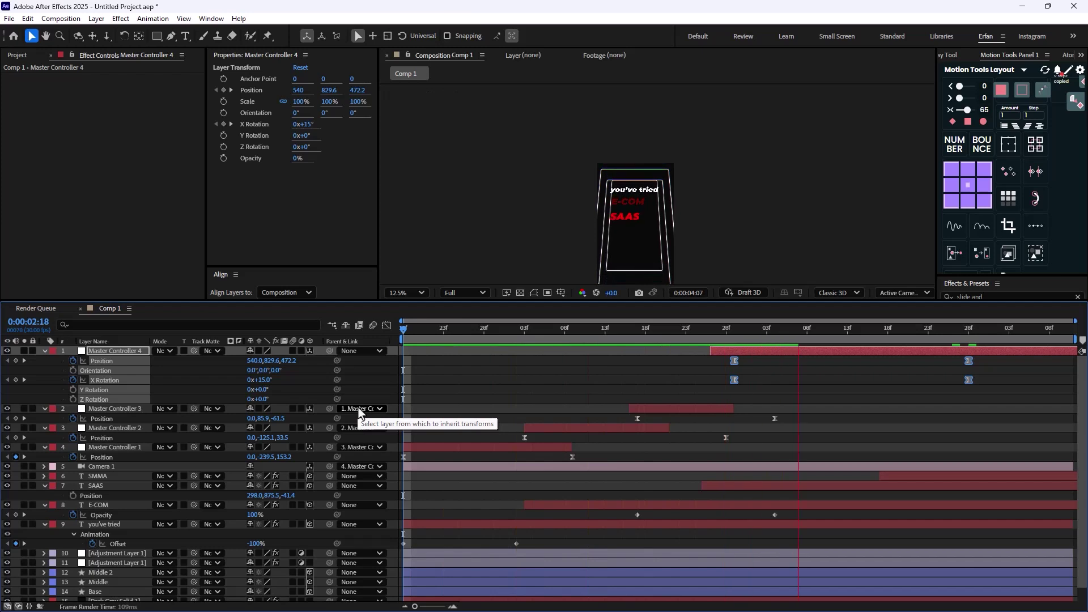
{"action": "key", "text": "space"}
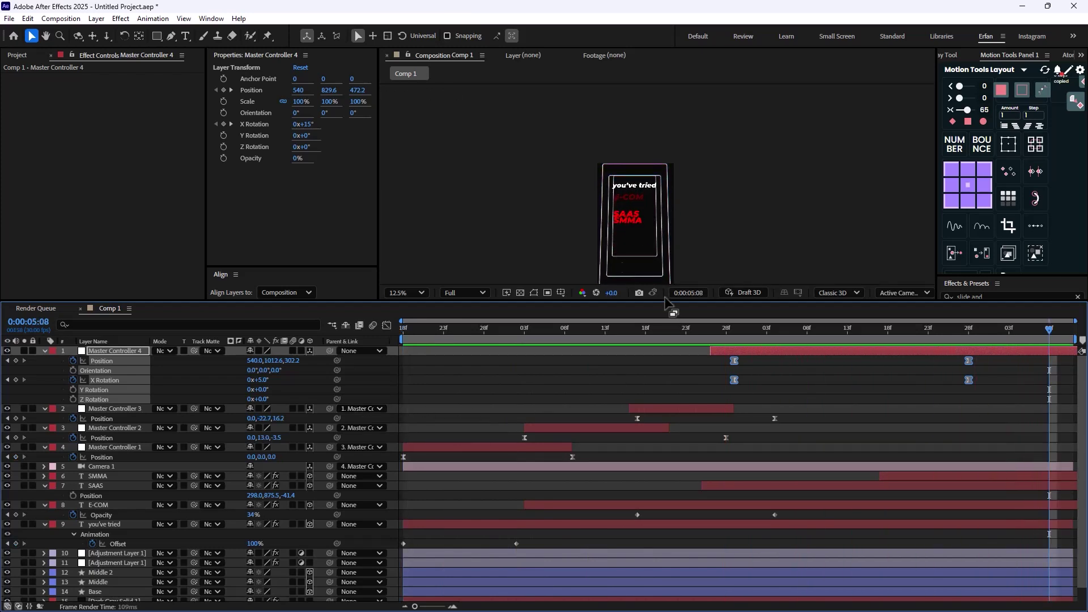
Move the SMMA text below SAAS and bring it forward, setting its Position to 294, 1115.2, -154
{"action": "scroll", "coordinate": [621, 241], "scroll_direction": "up", "scroll_amount": 2}
{"action": "left_click", "coordinate": [589, 272]}
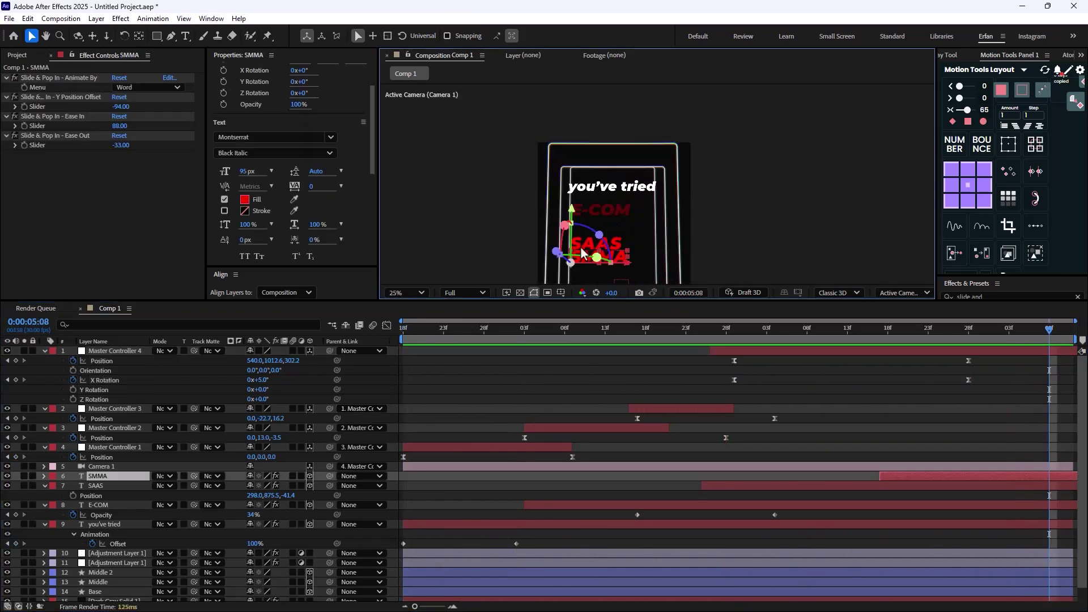
{"action": "scroll", "coordinate": [589, 198], "scroll_direction": "down", "scroll_amount": 3}
{"action": "left_click_drag", "start_coordinate": [585, 134], "coordinate": [585, 165]}
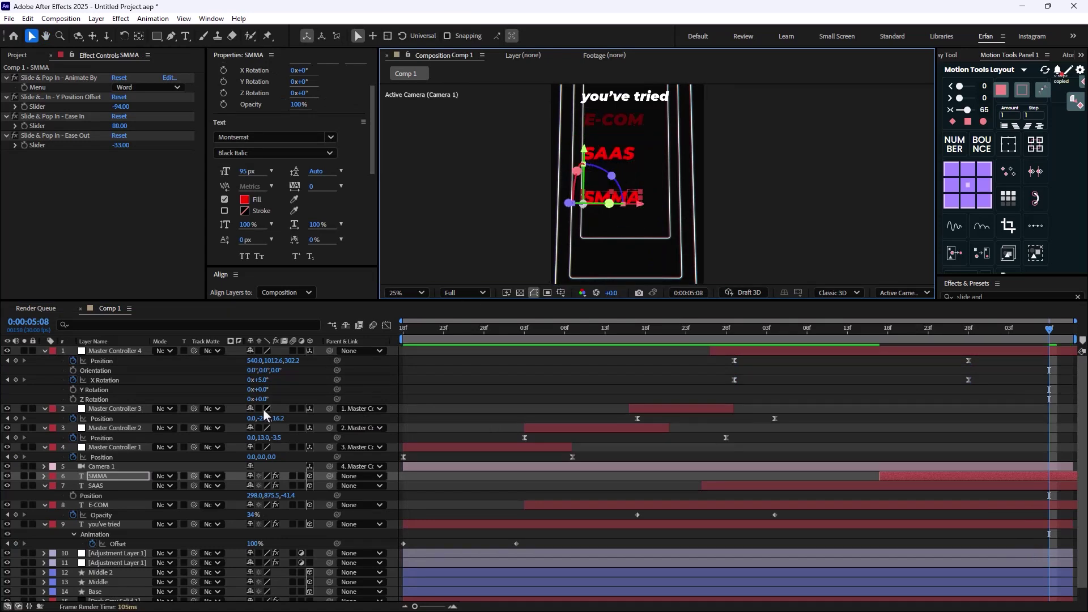
{"action": "key", "text": "p"}
{"action": "left_click_drag", "start_coordinate": [290, 486], "coordinate": [204, 492]}
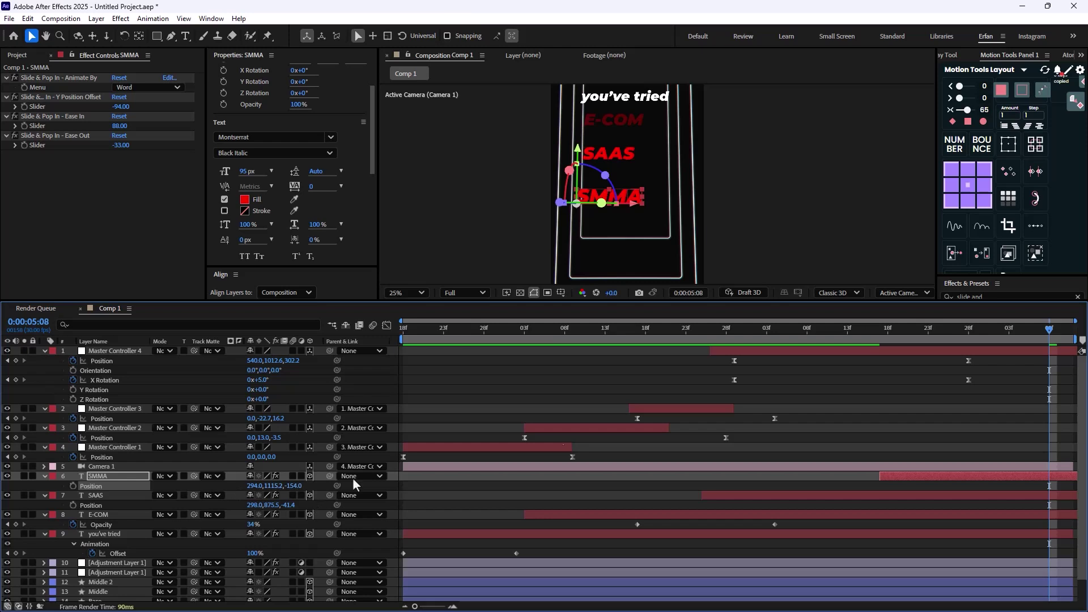
{"action": "scroll", "coordinate": [688, 211], "scroll_direction": "down", "scroll_amount": 1}
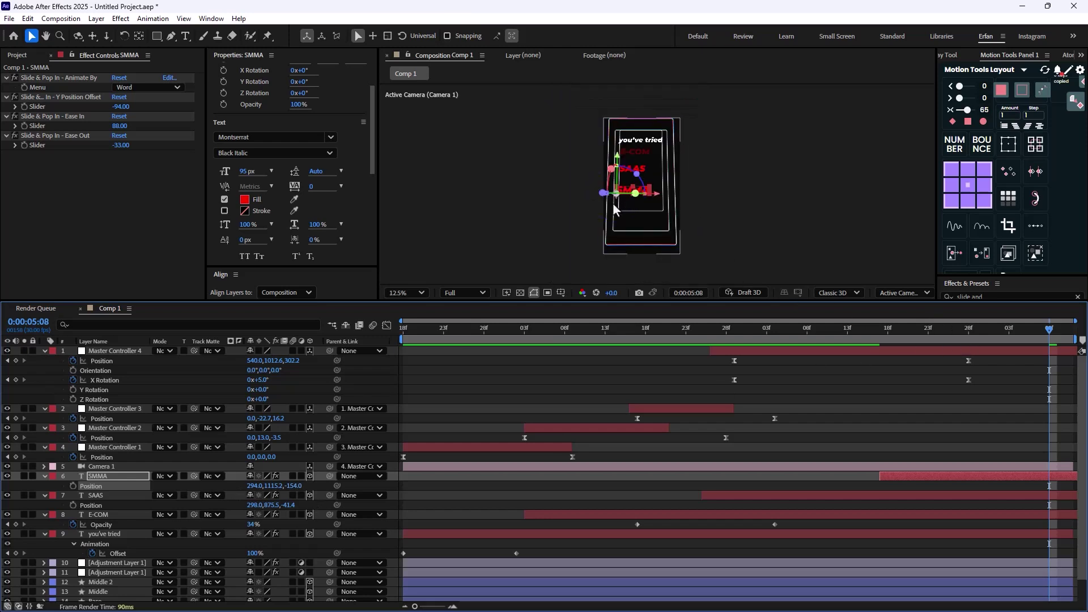
{"action": "scroll", "coordinate": [647, 246], "scroll_direction": "up", "scroll_amount": 3}
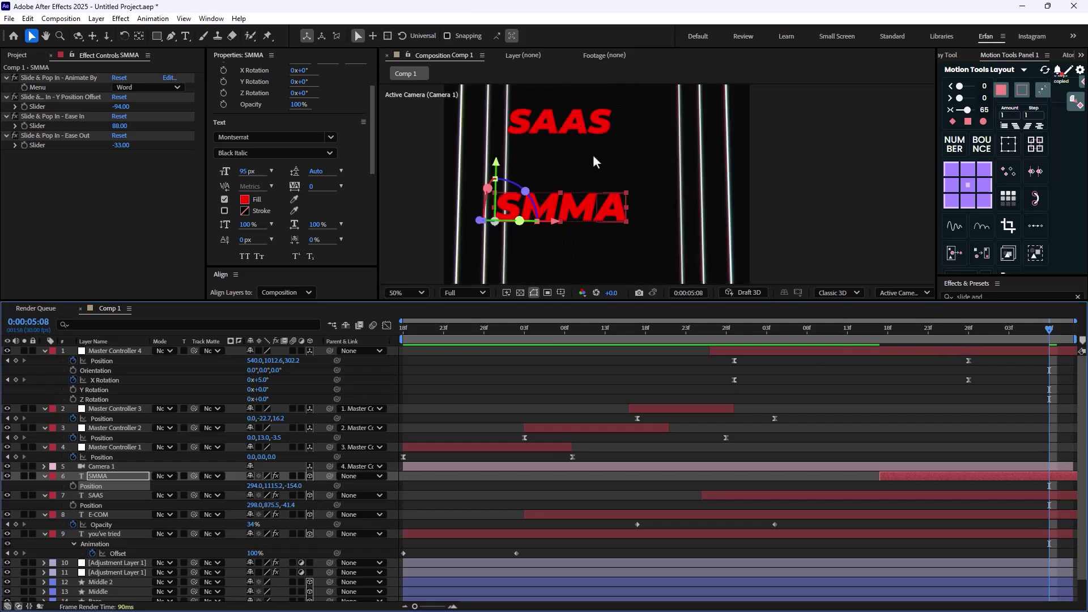
Keyframe SAAS's Opacity from 100% at 0:00:03:29 to 29% at 0:00:04:11
{"action": "left_click", "coordinate": [590, 134]}
{"action": "left_click_drag", "start_coordinate": [1050, 329], "coordinate": [735, 390]}
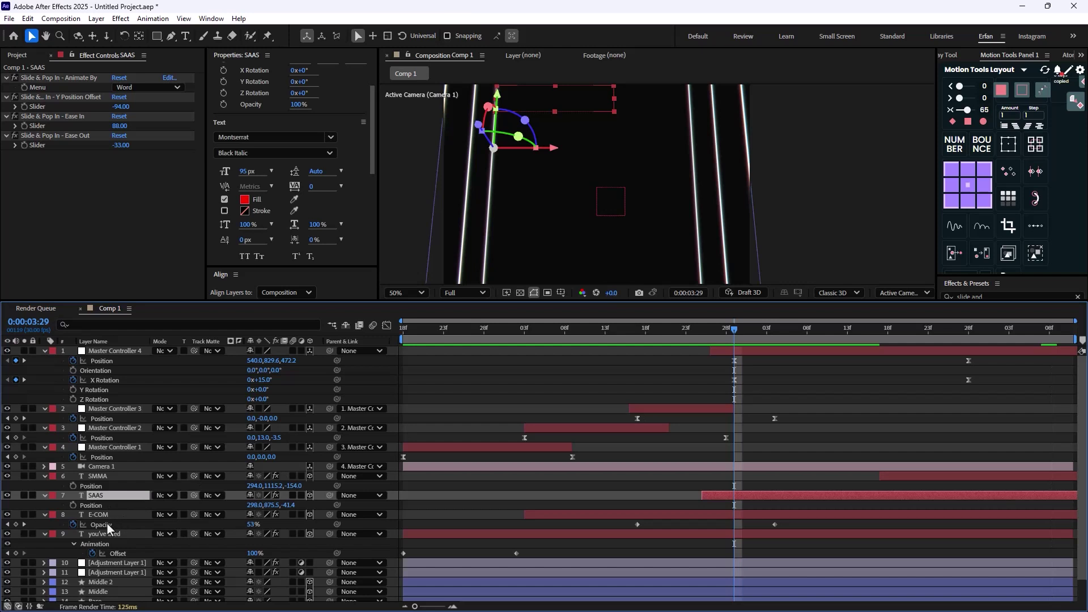
{"action": "key", "text": "t"}
{"action": "key", "text": "t"}
{"action": "left_click", "coordinate": [73, 505]}
{"action": "left_click_drag", "start_coordinate": [740, 345], "coordinate": [831, 359]}
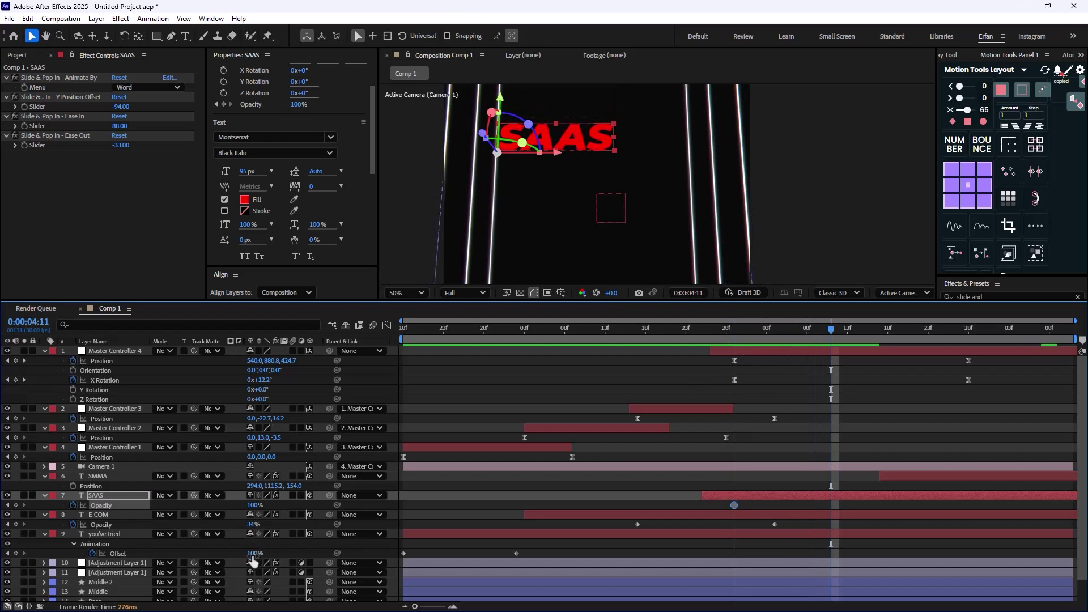
{"action": "left_click_drag", "start_coordinate": [255, 505], "coordinate": [215, 505]}
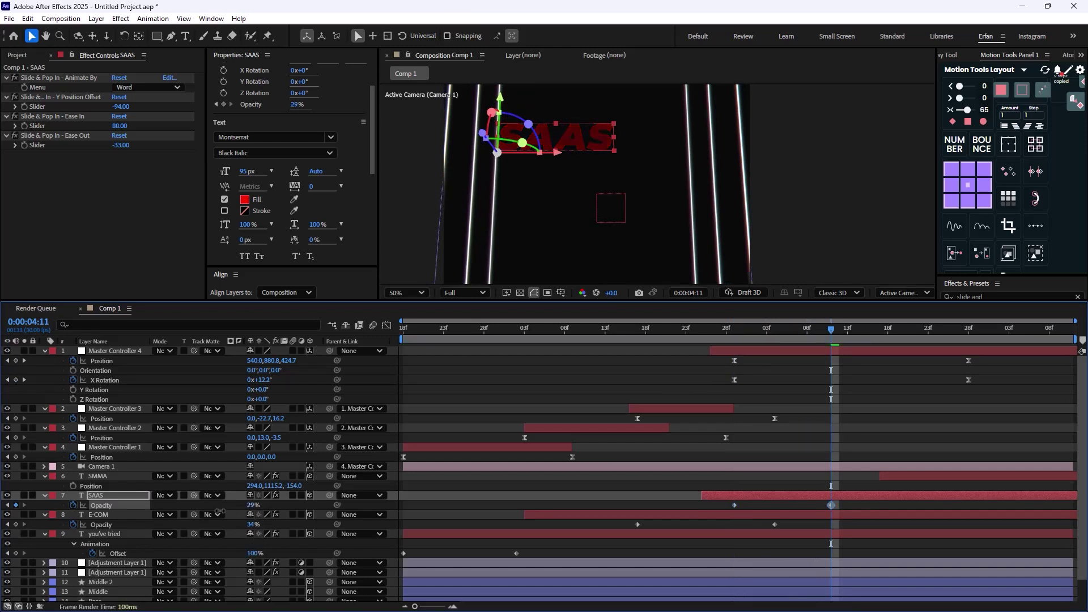
Shift both SAAS Opacity keyframes to about 0:00:04:12 and 0:00:04:24 and preview the animation
{"action": "mouse_move", "coordinate": [844, 505]}
{"action": "left_mouse_down"}
{"action": "mouse_move", "coordinate": [703, 514]}
{"action": "mouse_move", "coordinate": [840, 514]}
{"action": "left_mouse_up"}
{"action": "scroll", "coordinate": [766, 247], "scroll_direction": "down", "scroll_amount": 2}
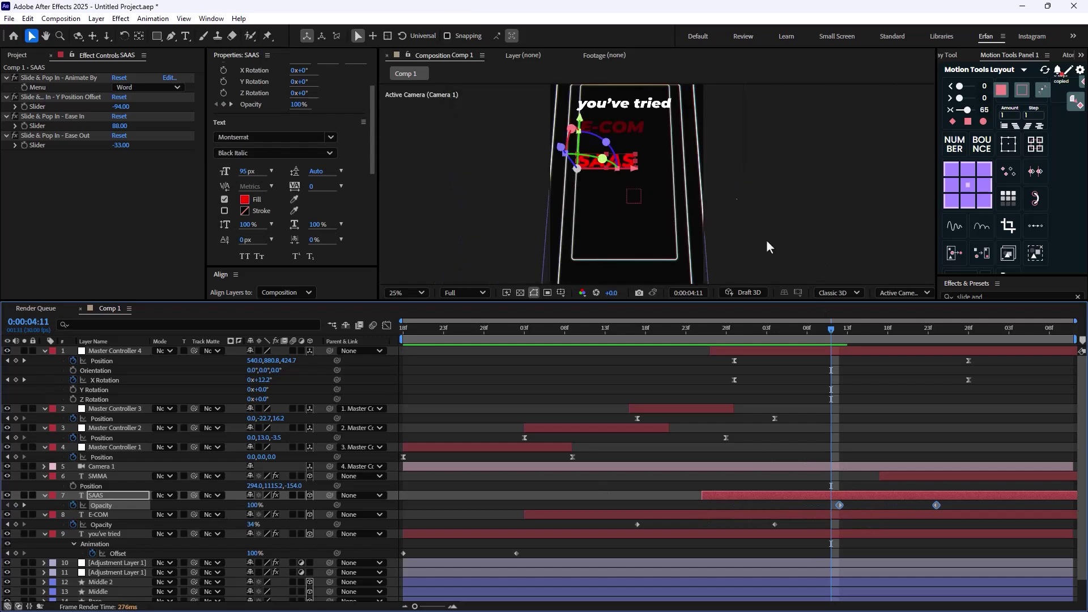
{"action": "left_click_drag", "start_coordinate": [832, 333], "coordinate": [1065, 378]}
{"action": "scroll", "coordinate": [747, 195], "scroll_direction": "down", "scroll_amount": 1}
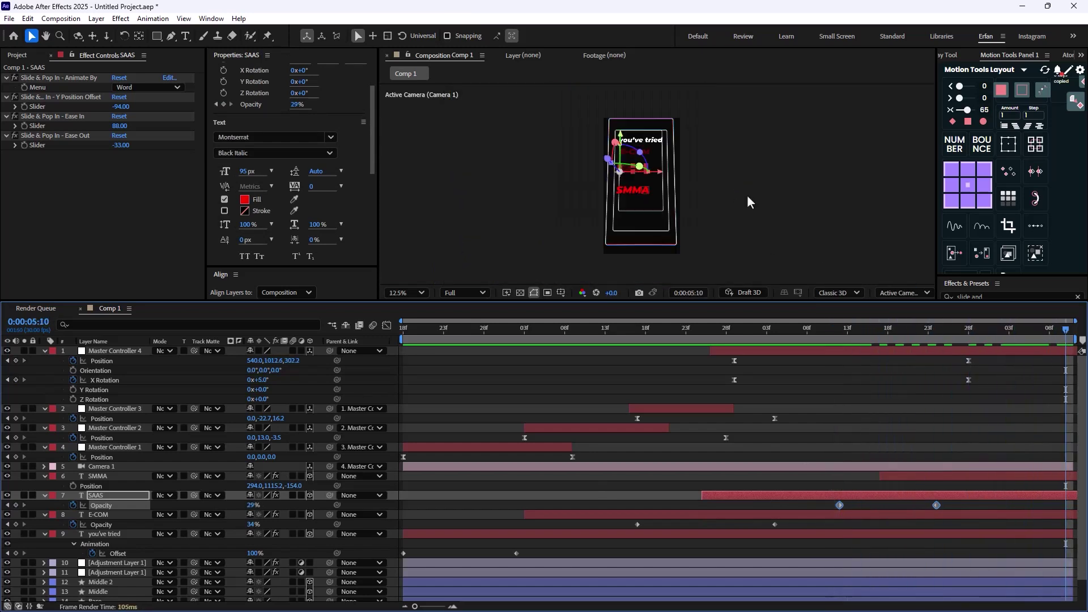
{"action": "key", "text": "space"}
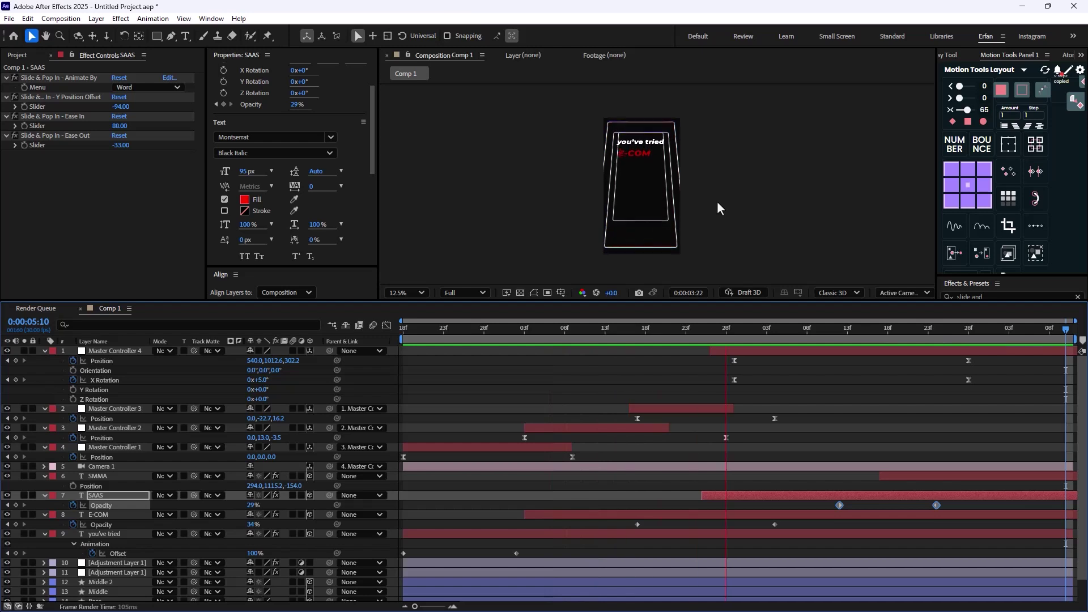
Set Master Controller 2's Position to 0, -7, -84.5 at 0:00:04:04
{"action": "key", "text": "space"}
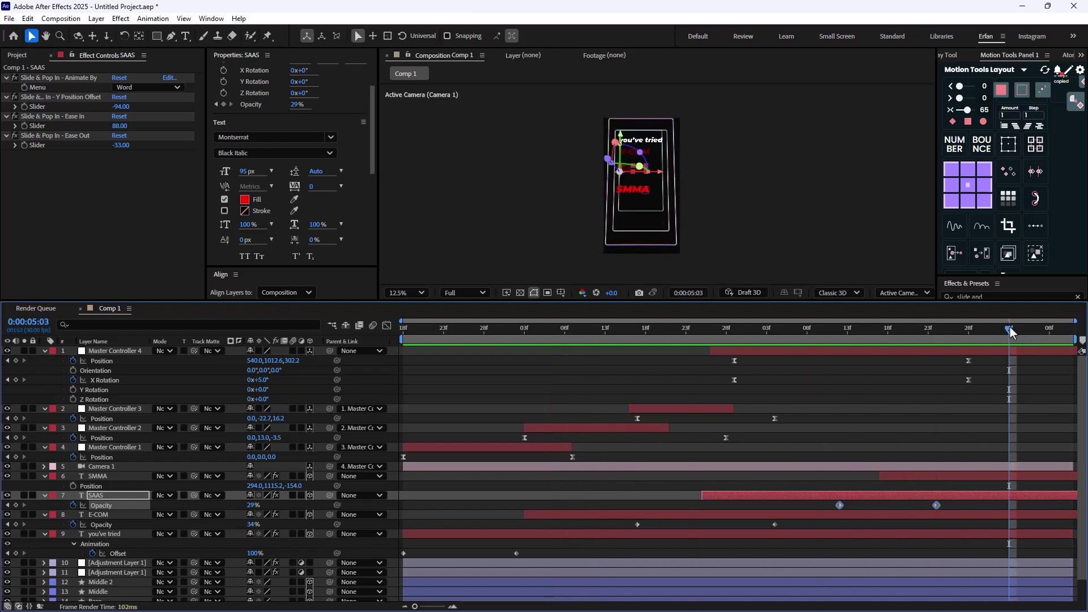
{"action": "left_click_drag", "start_coordinate": [1011, 331], "coordinate": [638, 397]}
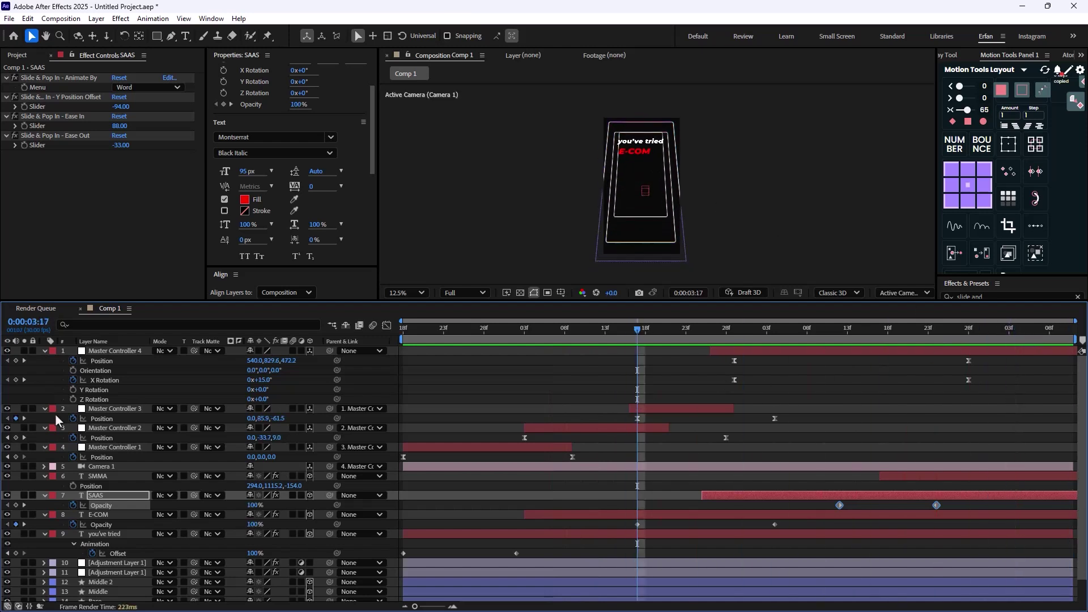
{"action": "left_click", "coordinate": [116, 428]}
{"action": "left_click_drag", "start_coordinate": [637, 332], "coordinate": [777, 378]}
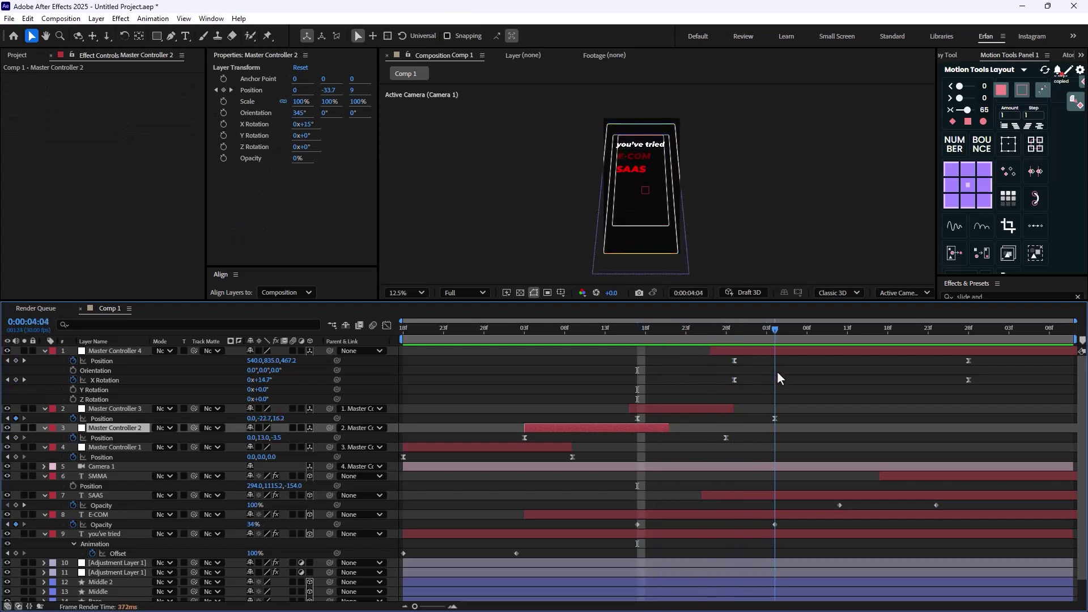
{"action": "left_click", "coordinate": [775, 419]}
{"action": "left_click_drag", "start_coordinate": [265, 437], "coordinate": [234, 443]}
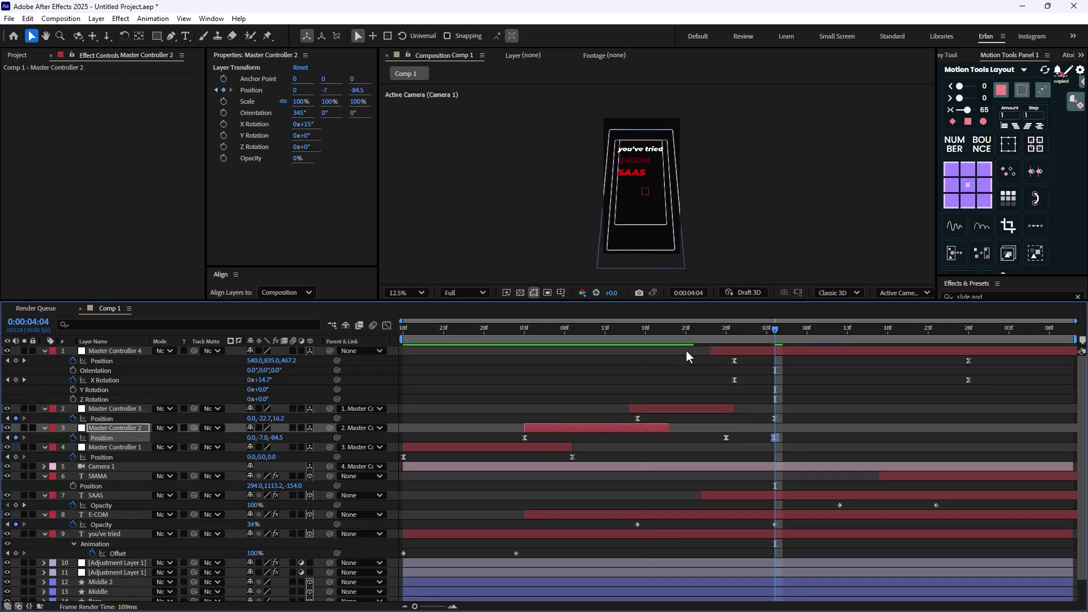
Delete Master Controller 2's earlier end keyframe, move the new Position keyframe to 0:00:03:29 and extend the layer to that frame
{"action": "left_click_drag", "start_coordinate": [680, 330], "coordinate": [646, 330]}
{"action": "left_click", "coordinate": [726, 437]}
{"action": "key", "text": "Delete"}
{"action": "left_click_drag", "start_coordinate": [775, 438], "coordinate": [734, 438]}
{"action": "left_click_drag", "start_coordinate": [646, 330], "coordinate": [737, 445]}
{"action": "key", "text": "ctrl+Up"}
{"action": "left_click_drag", "start_coordinate": [669, 428], "coordinate": [638, 418]}
Copy Master Controller 2's end Position of 0, -7, -84.5 into Master Controller 3's first keyframe at 0:00:03:17 and preview the move
{"action": "left_click", "coordinate": [712, 410]}
{"action": "left_click", "coordinate": [734, 438]}
{"action": "key", "text": "ctrl+c"}
{"action": "key", "text": "ctrl+Up"}
{"action": "key", "text": "ctrl+v"}
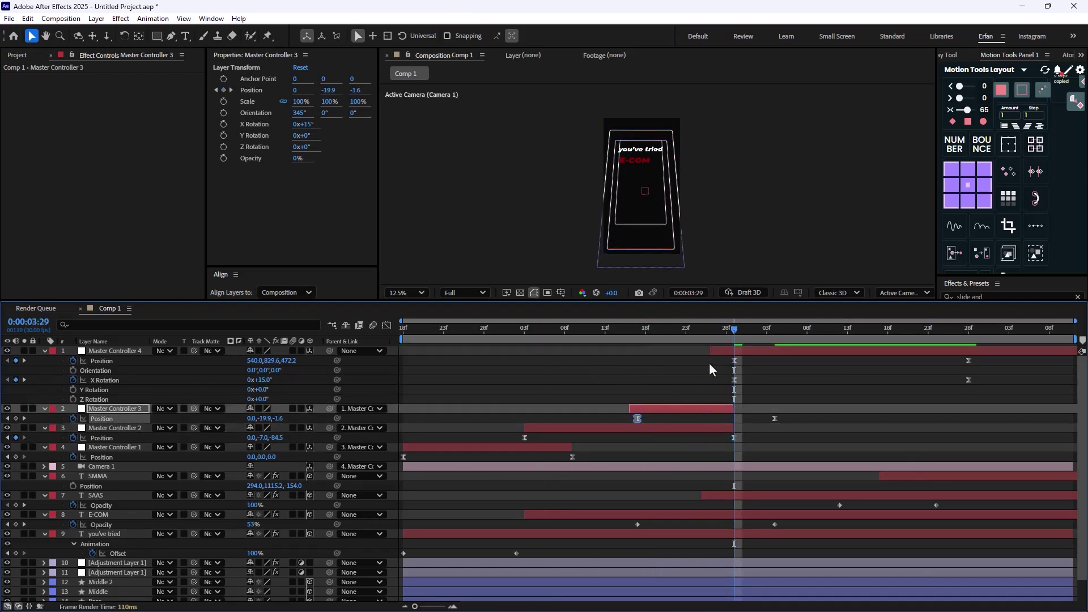
{"action": "left_click_drag", "start_coordinate": [734, 330], "coordinate": [589, 373]}
{"action": "key", "text": "space"}
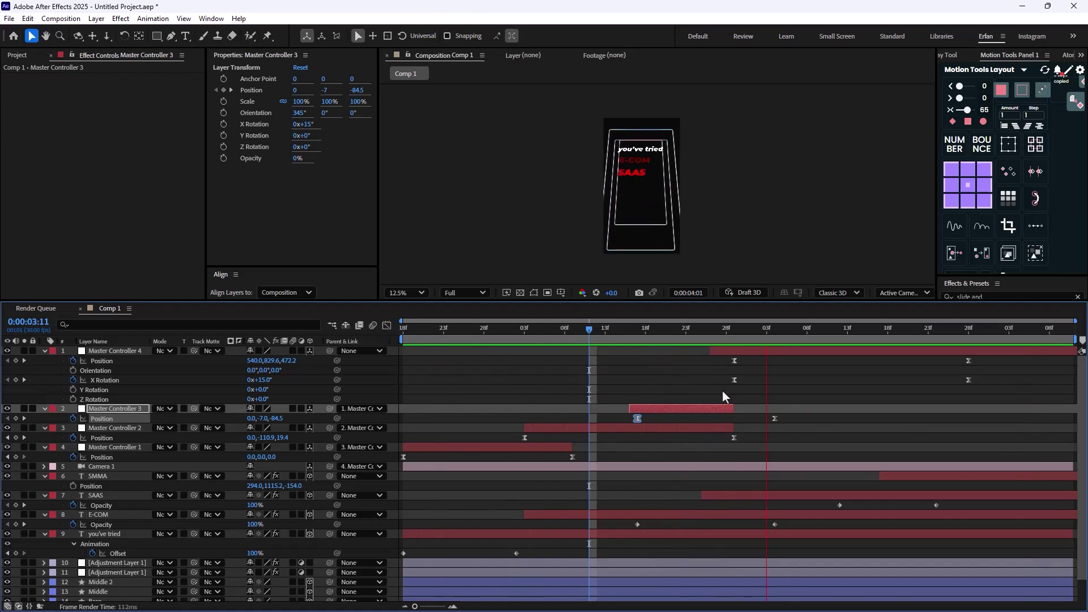
Set Master Controller 3's last Position keyframe to 0, -22.7, -72.8 and preview the animation
{"action": "key", "text": "space"}
{"action": "left_click", "coordinate": [734, 438]}
{"action": "left_click", "coordinate": [638, 418]}
{"action": "left_click_drag", "start_coordinate": [637, 330], "coordinate": [662, 340]}
{"action": "left_click", "coordinate": [734, 437]}
{"action": "left_click", "coordinate": [725, 409]}
{"action": "left_click", "coordinate": [774, 418]}
{"action": "key", "text": "space"}
Move the SMMA text into line beneath SAAS at Position 322.7, 1076, -154 and preview it
{"action": "left_click", "coordinate": [1002, 330]}
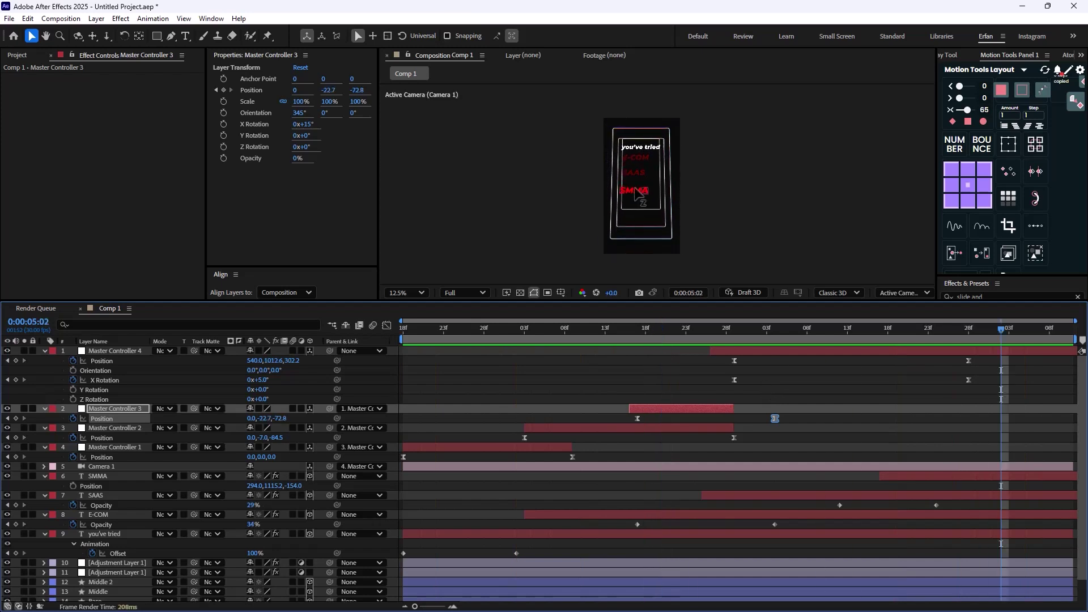
{"action": "left_click", "coordinate": [636, 192]}
{"action": "scroll", "coordinate": [637, 192], "scroll_direction": "up", "scroll_amount": 1}
{"action": "left_click_drag", "start_coordinate": [609, 199], "coordinate": [616, 192]}
{"action": "scroll", "coordinate": [623, 196], "scroll_direction": "down", "scroll_amount": 1}
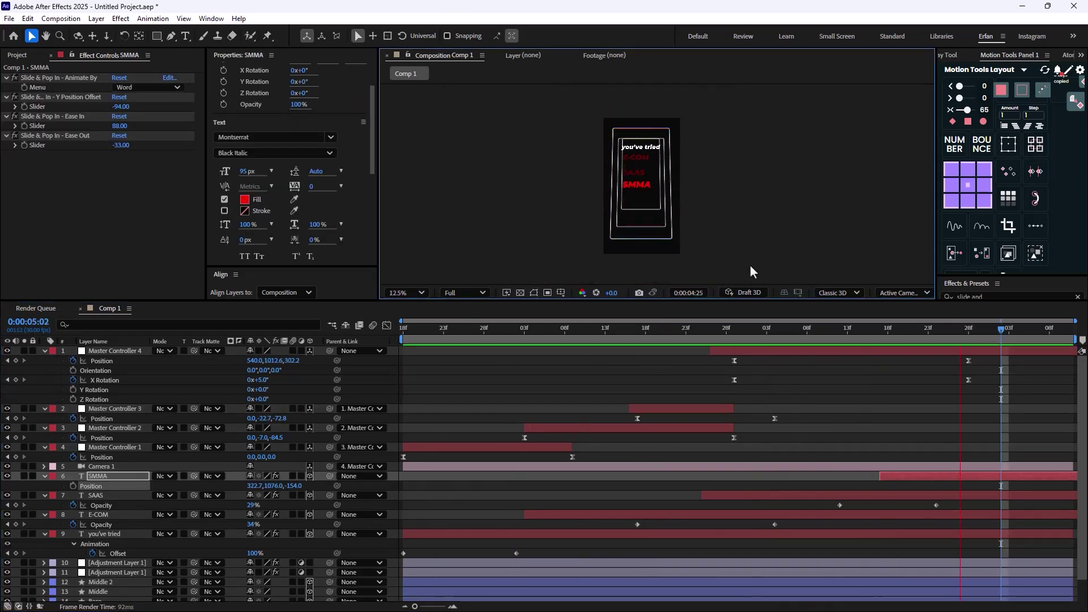
{"action": "key", "text": "space"}
At 0:00:04:28, set Master Controller 4's Position to 540, 1012.6, 342.2 and its X Rotation to -5°, and preview the move
{"action": "left_click", "coordinate": [969, 330]}
{"action": "left_click_drag", "start_coordinate": [985, 358], "coordinate": [958, 383]}
{"action": "mouse_move", "coordinate": [294, 361]}
{"action": "left_mouse_down"}
{"action": "mouse_move", "coordinate": [279, 364]}
{"action": "mouse_move", "coordinate": [309, 363]}
{"action": "left_mouse_up"}
{"action": "left_click_drag", "start_coordinate": [262, 379], "coordinate": [257, 379]}
{"action": "key", "text": "space"}
{"action": "key", "text": "space"}
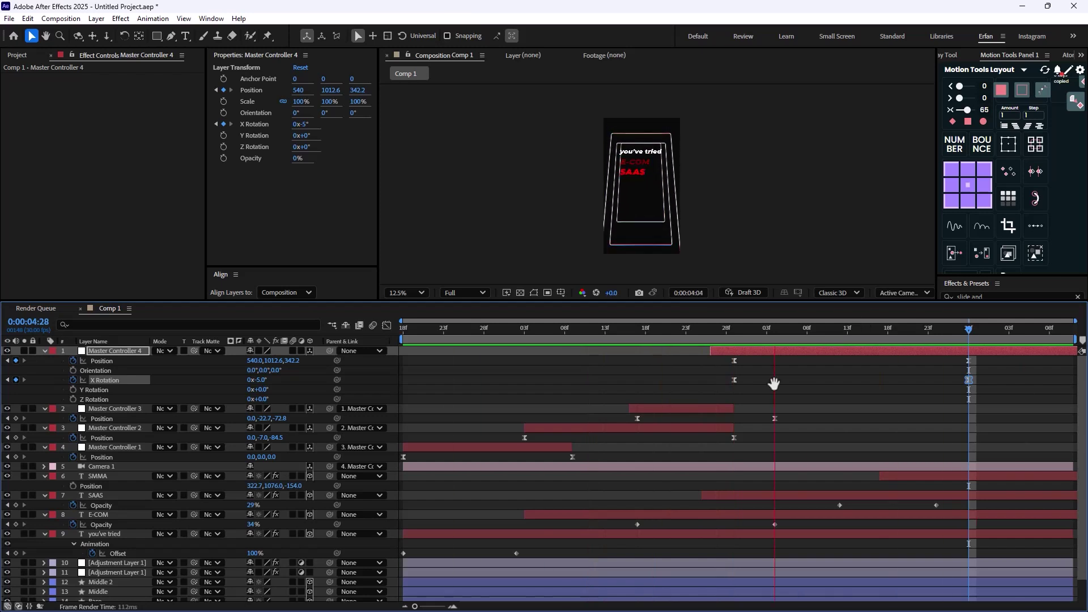
Extend the end of Master Controller 3's layer and shift Master Controller 4's keyframes two frames later, and preview the timing
{"action": "left_click_drag", "start_coordinate": [734, 409], "coordinate": [758, 408]}
{"action": "mouse_move", "coordinate": [762, 351]}
{"action": "left_mouse_down"}
{"action": "mouse_move", "coordinate": [779, 351]}
{"action": "mouse_move", "coordinate": [743, 357]}
{"action": "left_mouse_up"}
{"action": "left_click", "coordinate": [726, 330]}
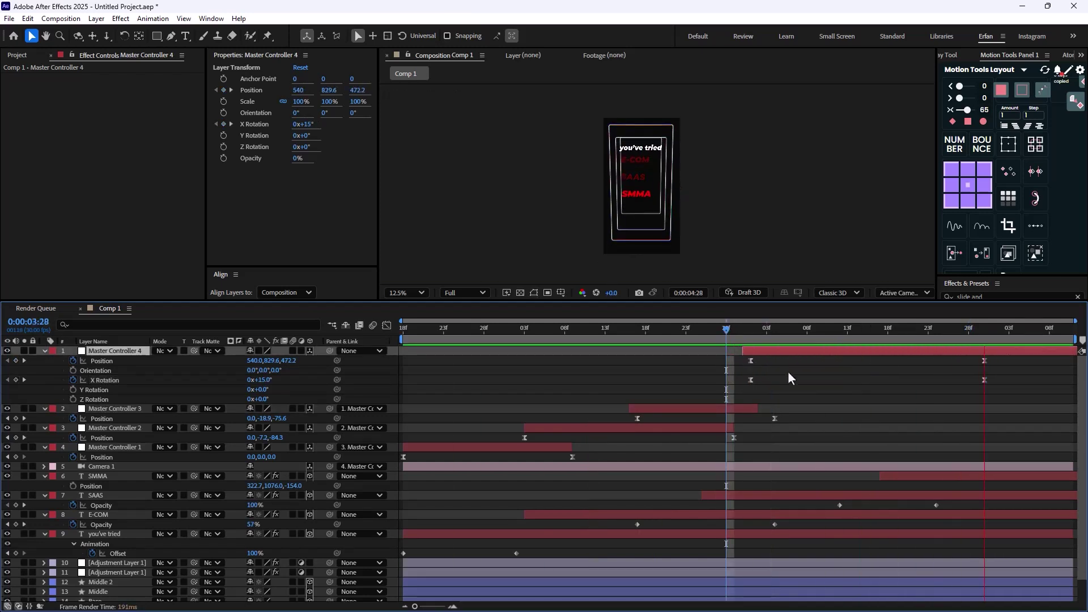
Delay Master Controller 3 so its keyframes sit at 0:00:03:25 and 0:00:04:12, and Master Controller 4's at 0:00:04:10 and 0:00:05:09
{"action": "left_click", "coordinate": [913, 326]}
{"action": "left_click_drag", "start_coordinate": [913, 324], "coordinate": [702, 419]}
{"action": "left_click_drag", "start_coordinate": [702, 409], "coordinate": [767, 412]}
{"action": "left_click_drag", "start_coordinate": [804, 351], "coordinate": [876, 357]}
Add a Position keyframe with an adjusted value to Master Controller 2 at 0:00:04:12 and preview the animation
{"action": "left_click_drag", "start_coordinate": [798, 329], "coordinate": [840, 400]}
{"action": "left_click", "coordinate": [840, 419]}
{"action": "left_click_drag", "start_coordinate": [278, 438], "coordinate": [312, 438]}
{"action": "left_click_drag", "start_coordinate": [271, 438], "coordinate": [282, 445]}
{"action": "left_click_drag", "start_coordinate": [840, 329], "coordinate": [728, 355]}
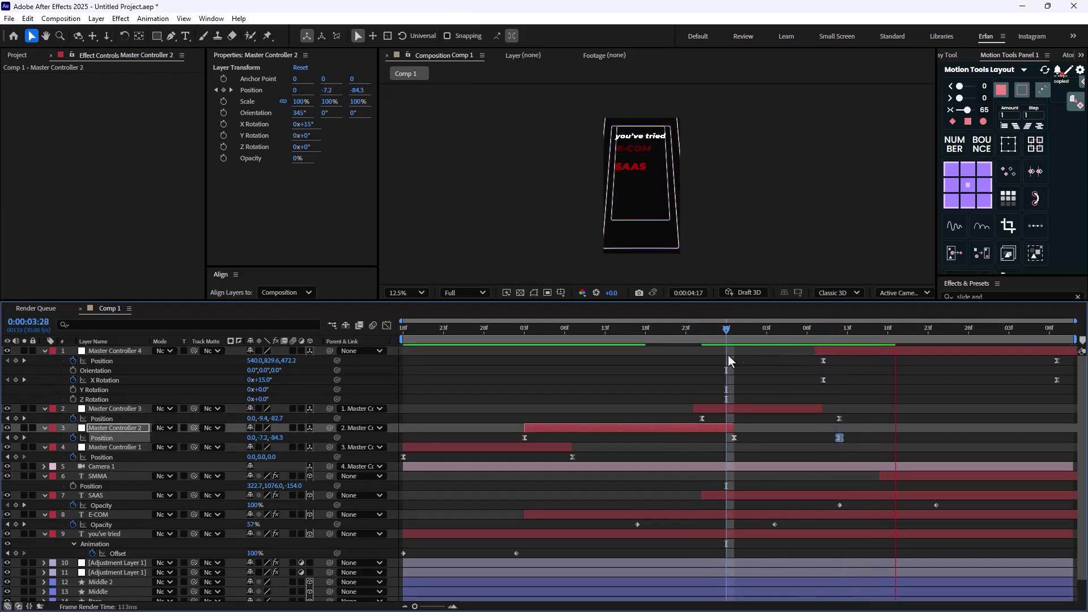
{"action": "key", "text": "space"}
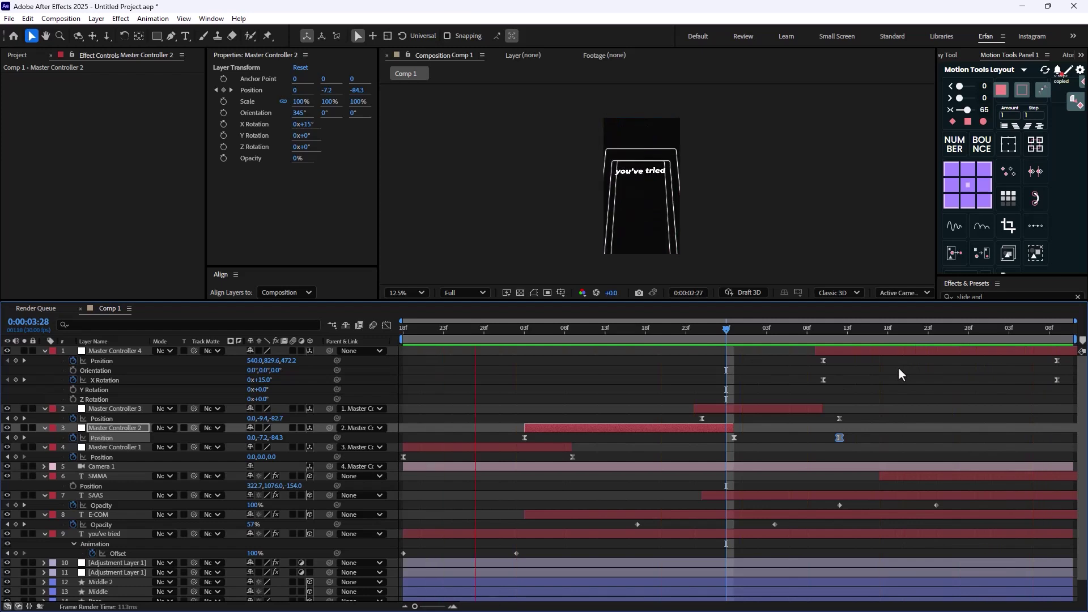